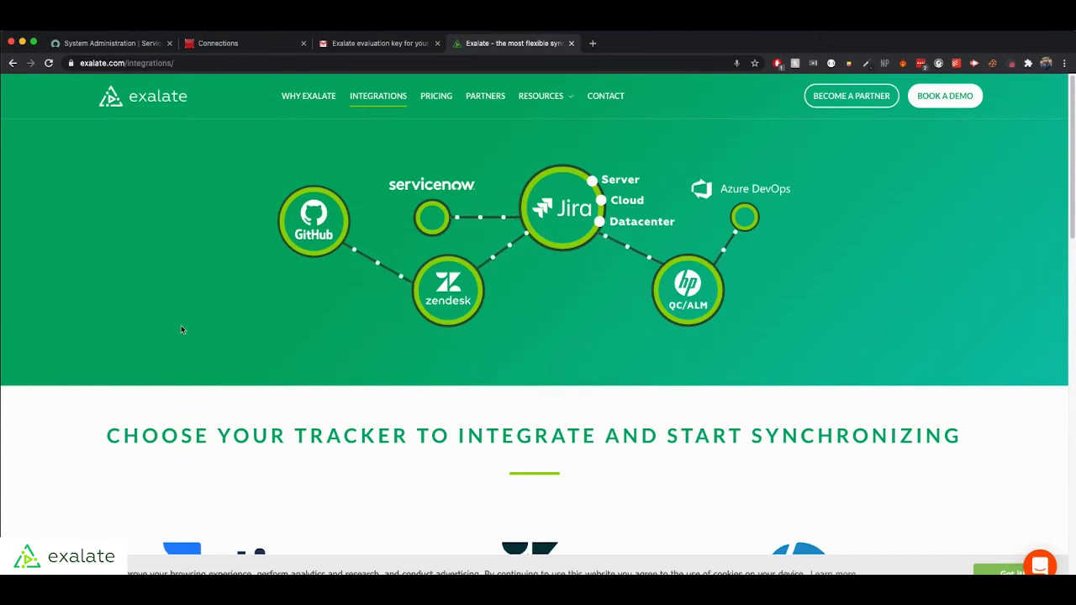
- Scroll through the Exalate Integrations page and check its address
{"action": "scroll", "coordinate": [181, 330], "scroll_direction": "down", "scroll_amount": 5}
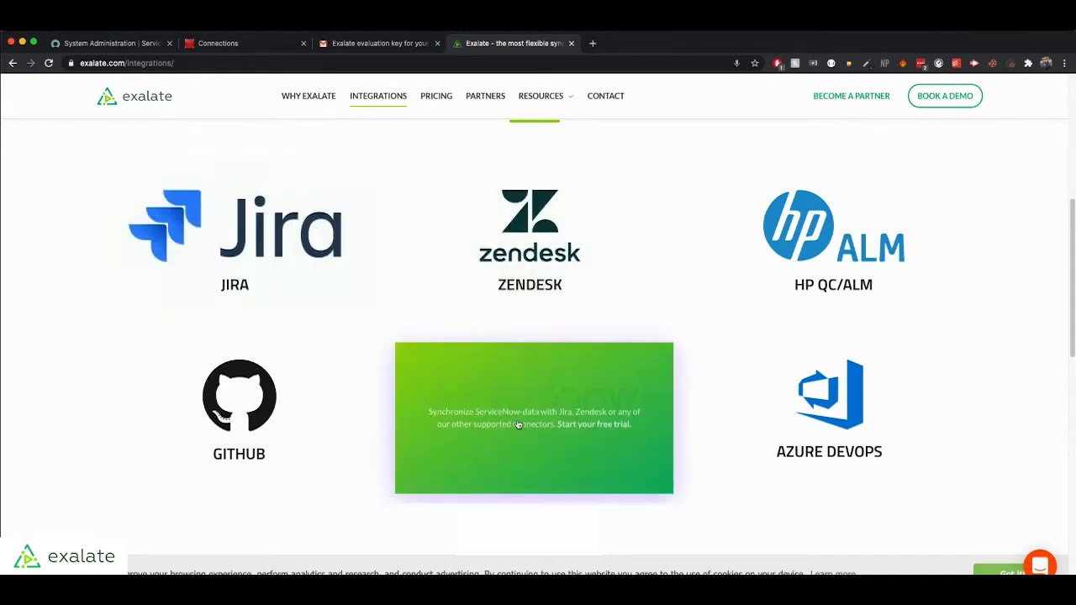
{"action": "left_click", "coordinate": [84, 63]}
{"action": "left_click", "coordinate": [224, 62]}
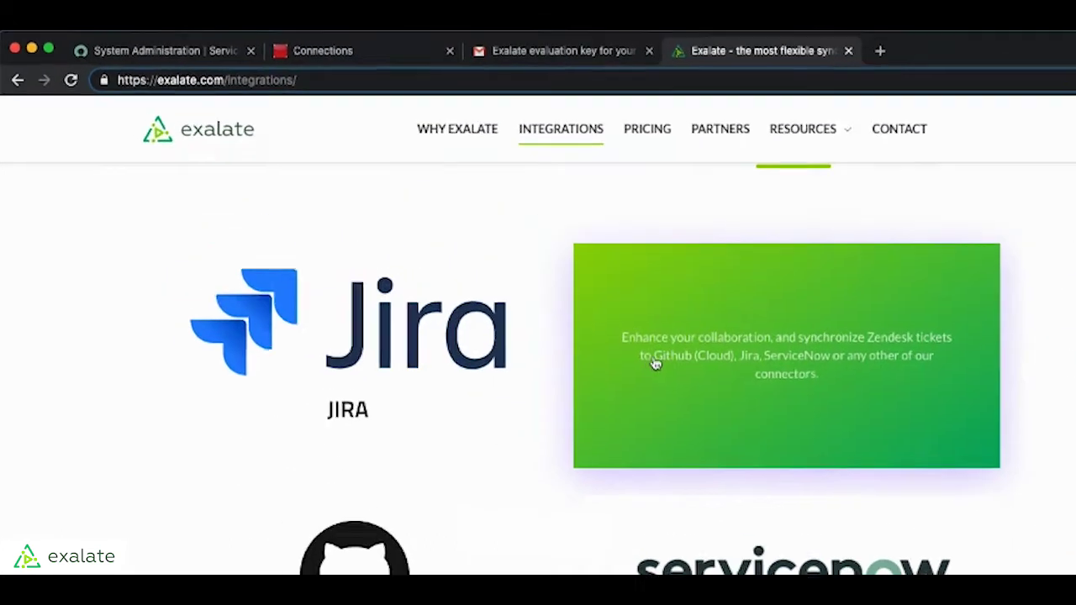
{"action": "scroll", "coordinate": [436, 252], "scroll_direction": "down", "scroll_amount": 5}
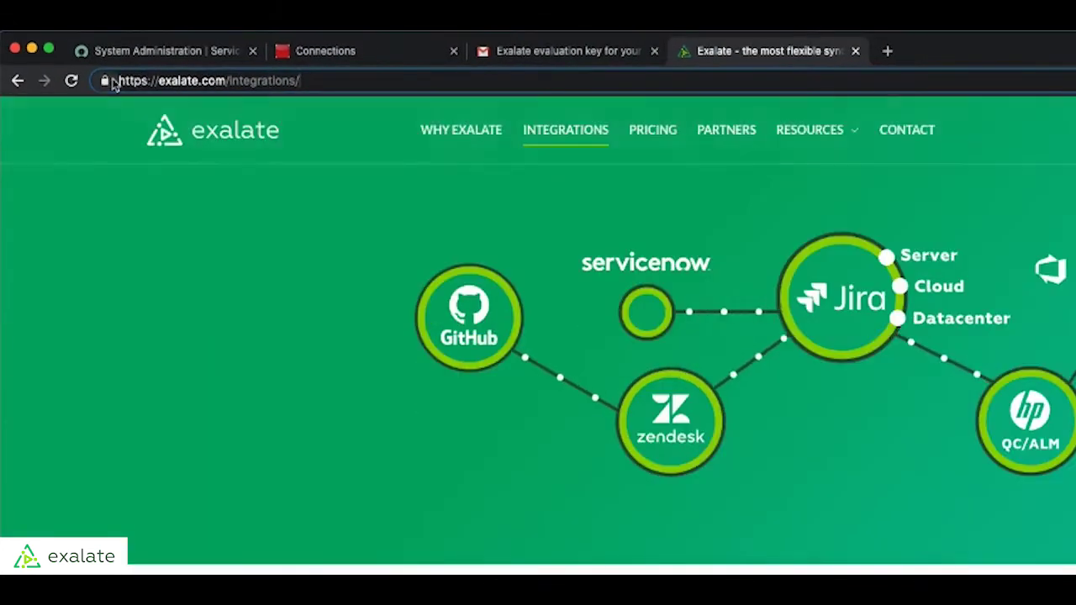
{"action": "scroll", "coordinate": [623, 336], "scroll_direction": "down", "scroll_amount": 5}
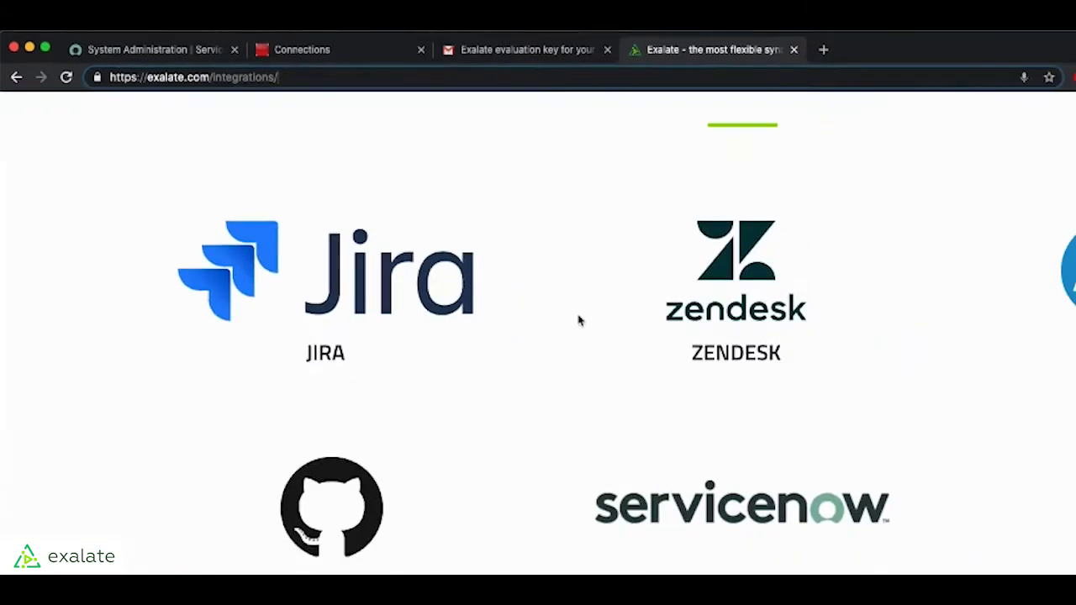
- View the ServiceNow free trial request form, then the Gmail evaluation-key email
{"action": "left_click", "coordinate": [527, 384]}
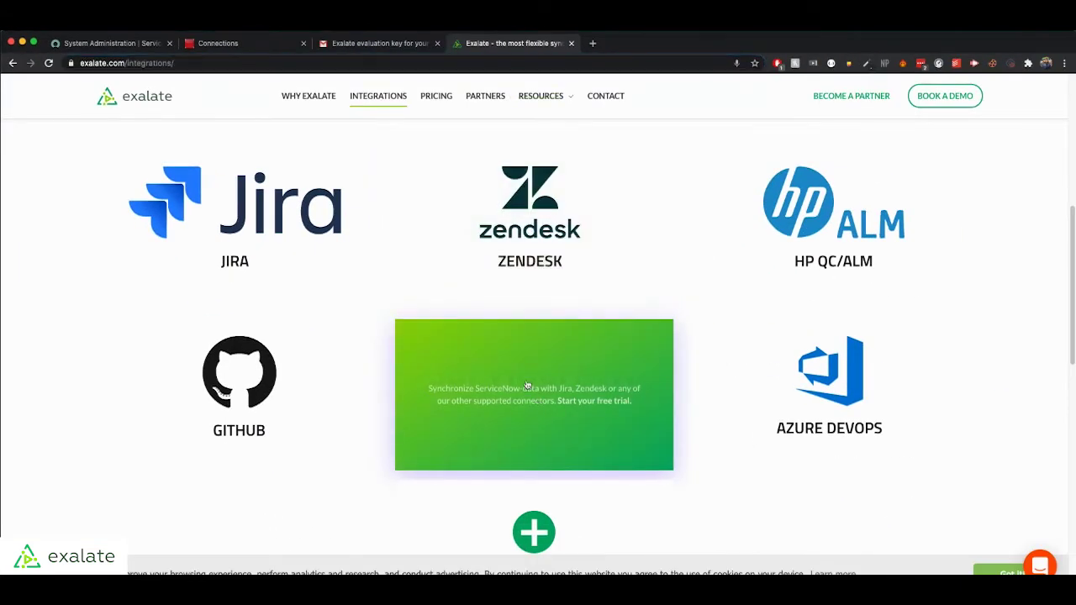
{"action": "scroll", "coordinate": [527, 384], "scroll_direction": "down", "scroll_amount": 1}
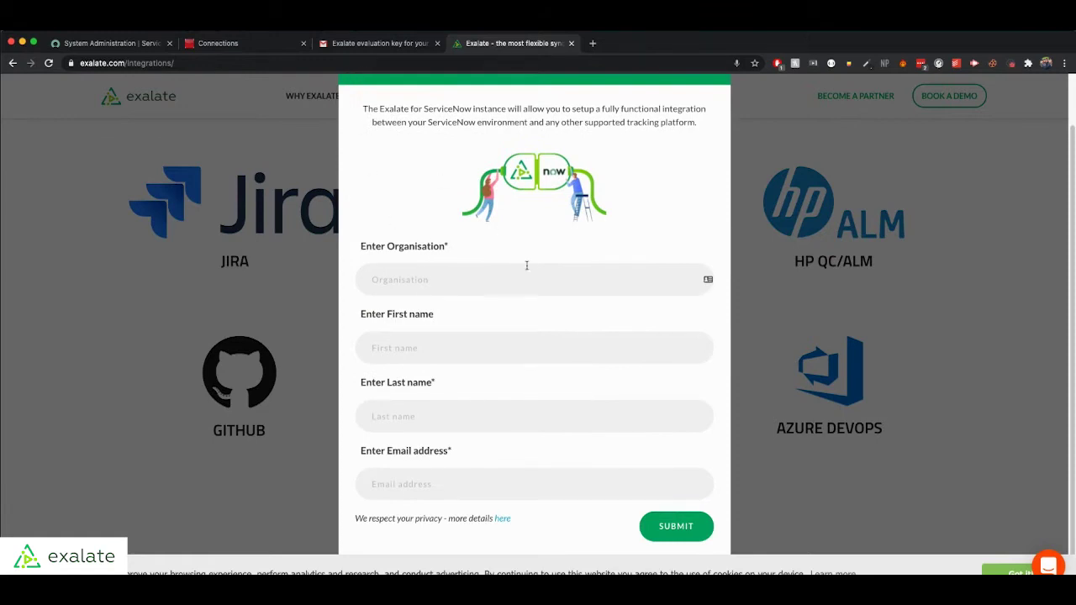
{"action": "left_click", "coordinate": [375, 46]}
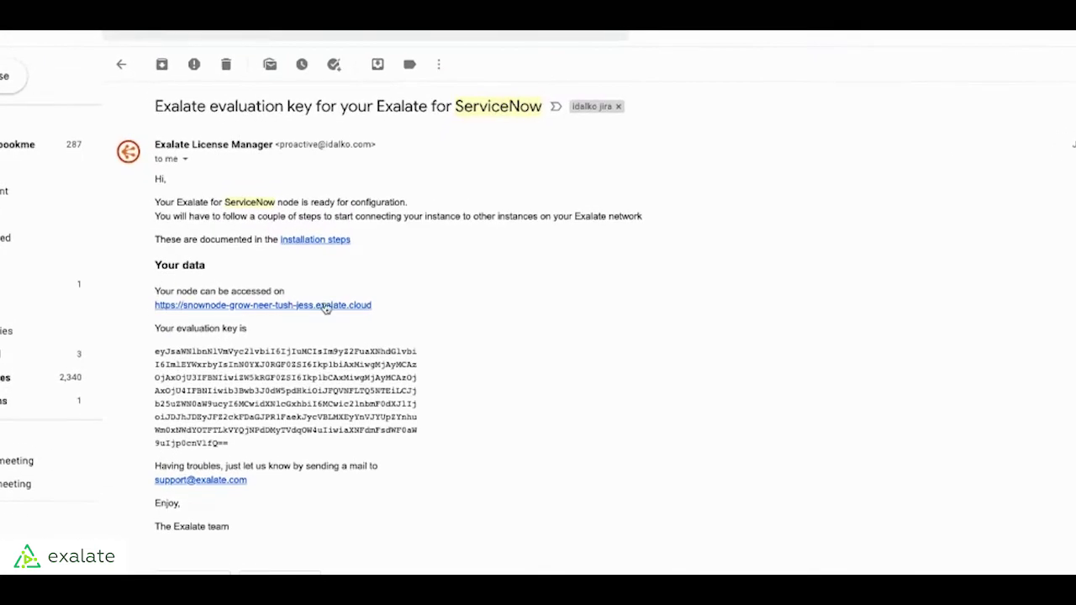
- Copy the evaluation key from the email and go to the node's General Settings page
{"action": "left_click_drag", "start_coordinate": [373, 305], "coordinate": [157, 309]}
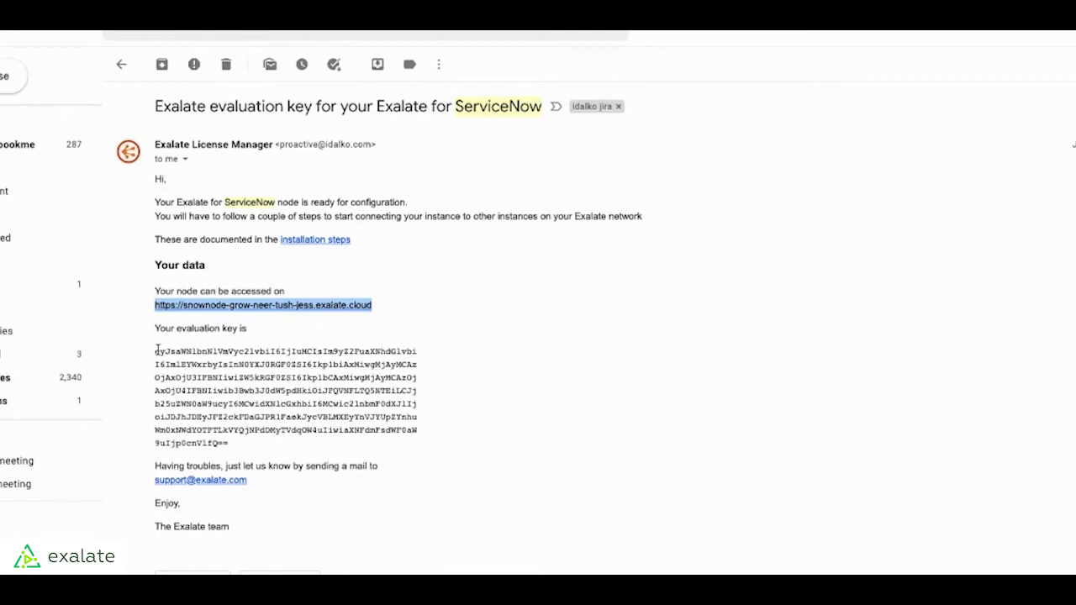
{"action": "left_click_drag", "start_coordinate": [157, 349], "coordinate": [248, 430]}
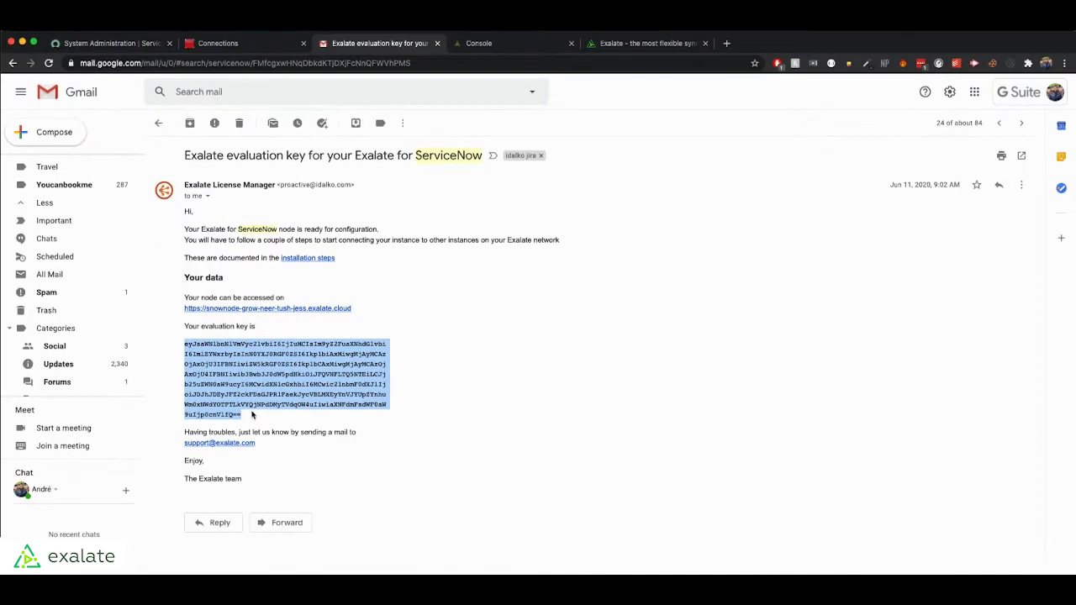
{"action": "left_click", "coordinate": [485, 51]}
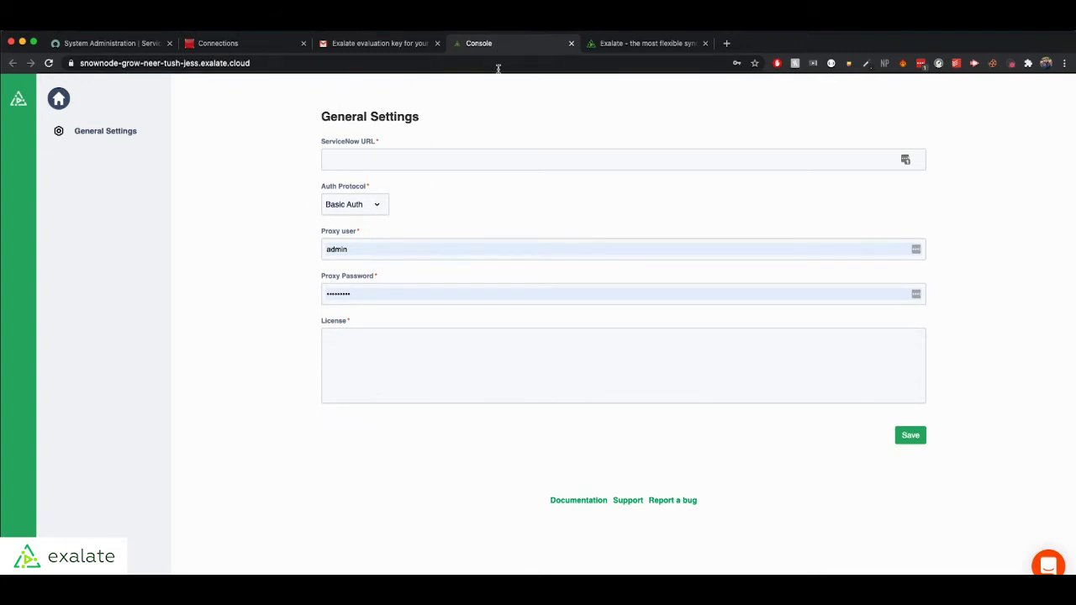
- Paste the evaluation key into the node's License field
{"action": "left_click", "coordinate": [99, 45]}
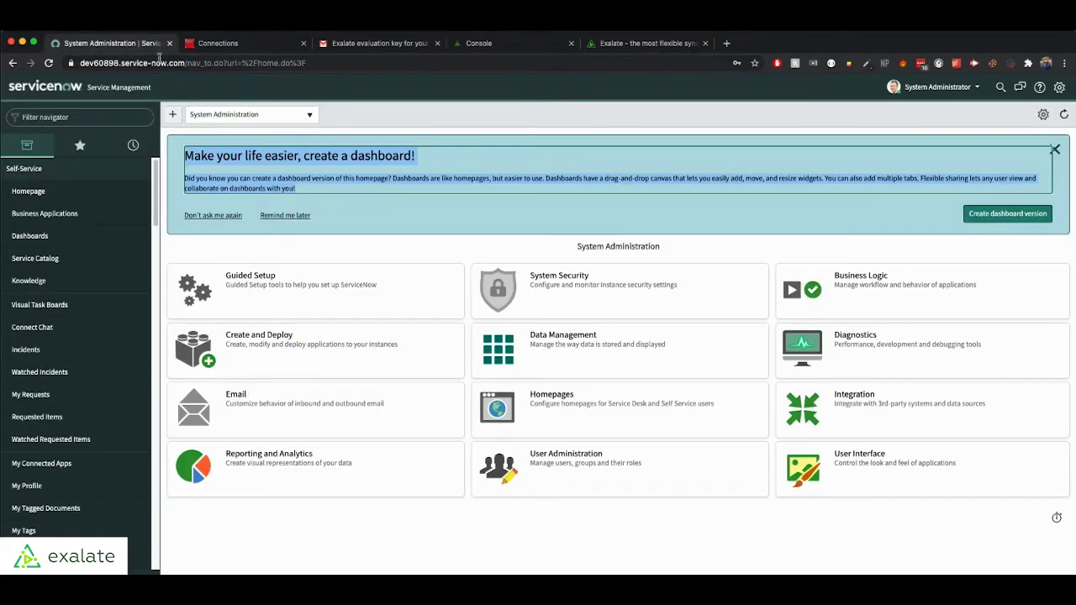
{"action": "left_click", "coordinate": [502, 49]}
{"action": "left_click", "coordinate": [433, 351]}
{"action": "key", "text": "ctrl+v"}
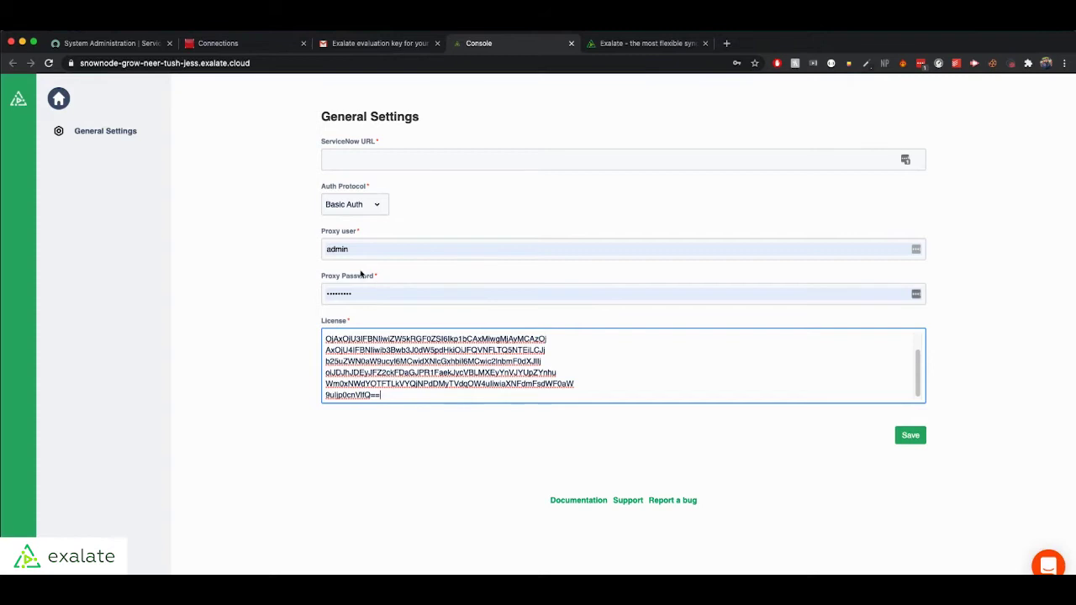
{"action": "key", "text": "super+Tab"}
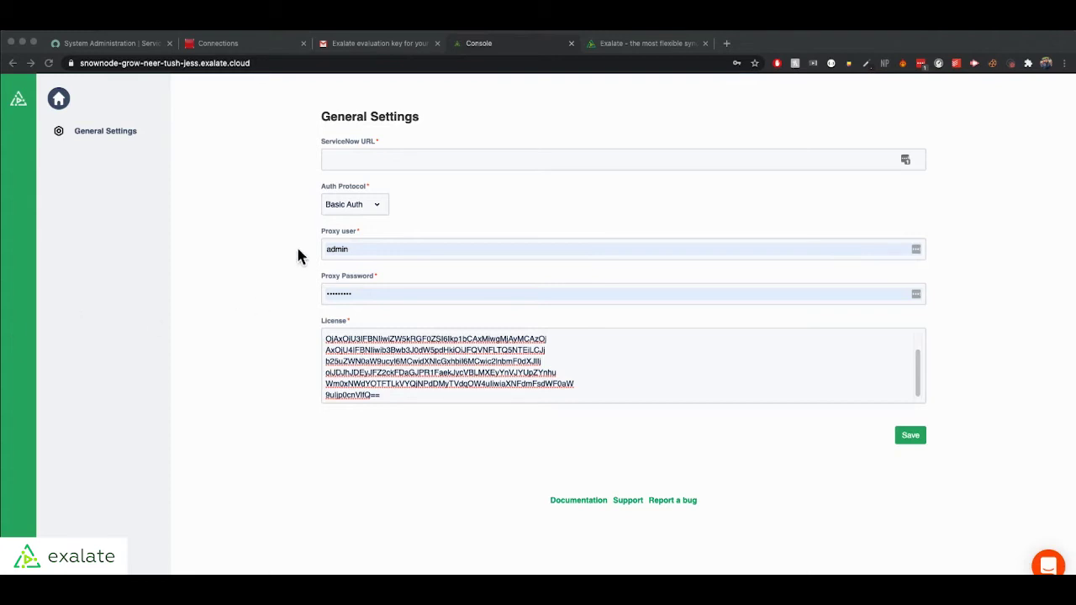
{"action": "key", "text": "super+Tab"}
{"action": "left_click", "coordinate": [356, 295]}
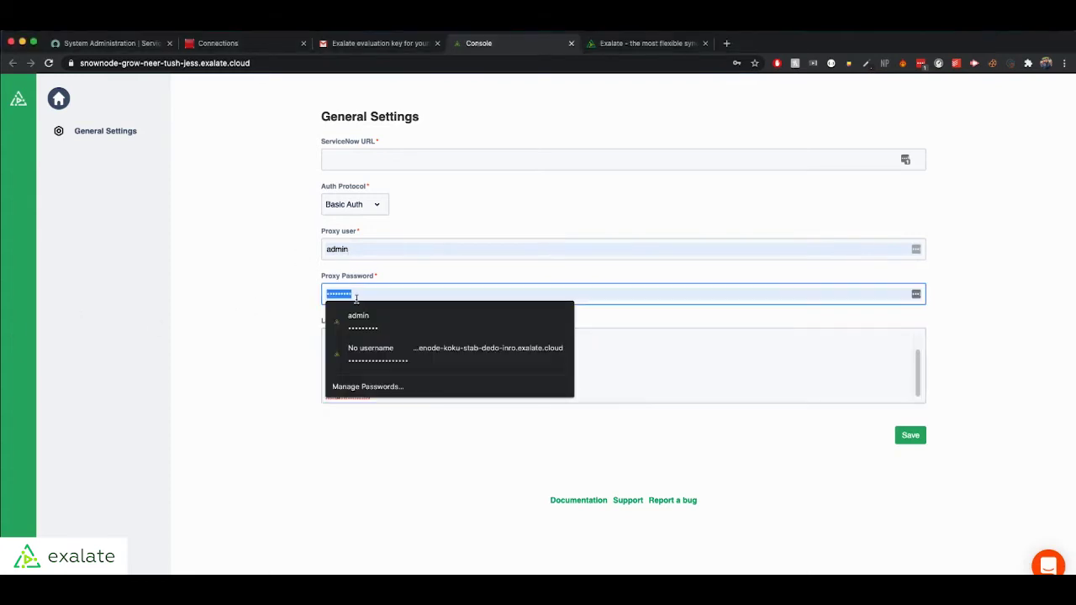
{"action": "left_click", "coordinate": [356, 294]}
{"action": "left_click", "coordinate": [411, 160]}
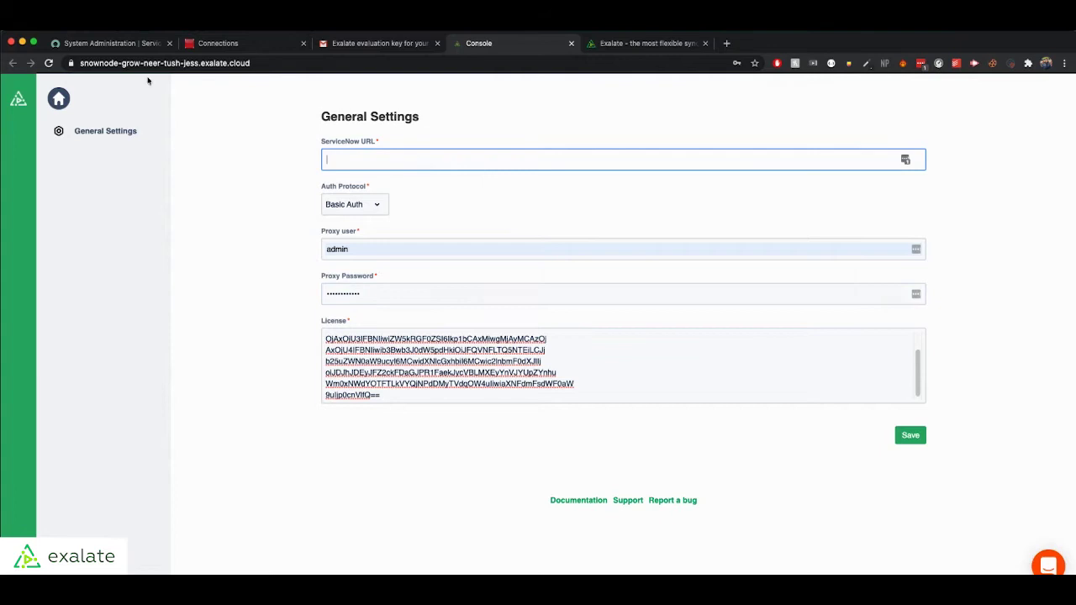
{"action": "left_click", "coordinate": [109, 43]}
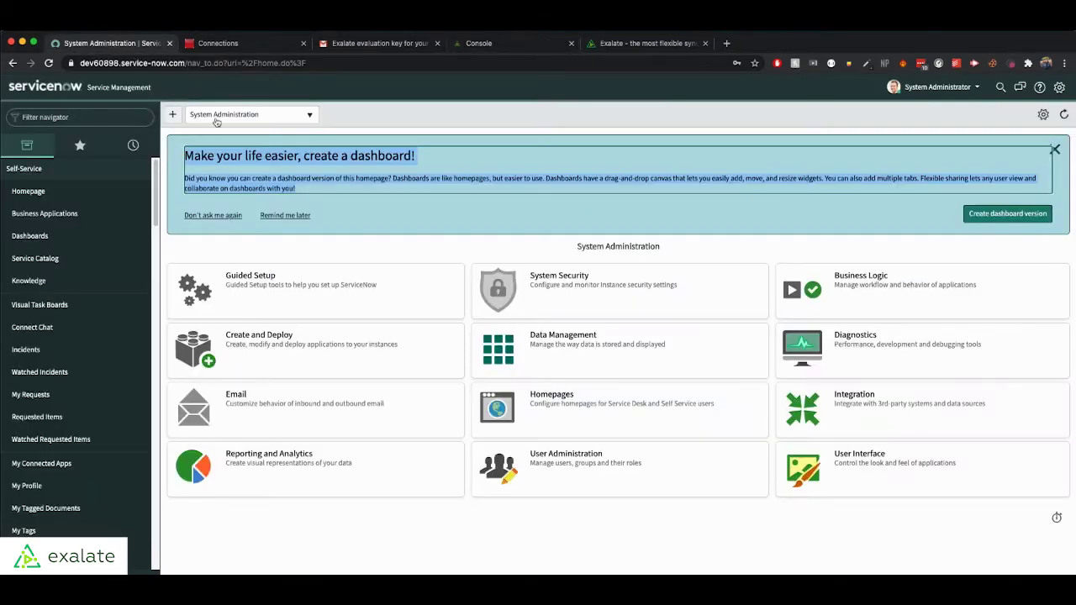
{"action": "left_click", "coordinate": [79, 67]}
{"action": "left_click_drag", "start_coordinate": [80, 67], "coordinate": [187, 68]}
{"action": "key", "text": "super+c"}
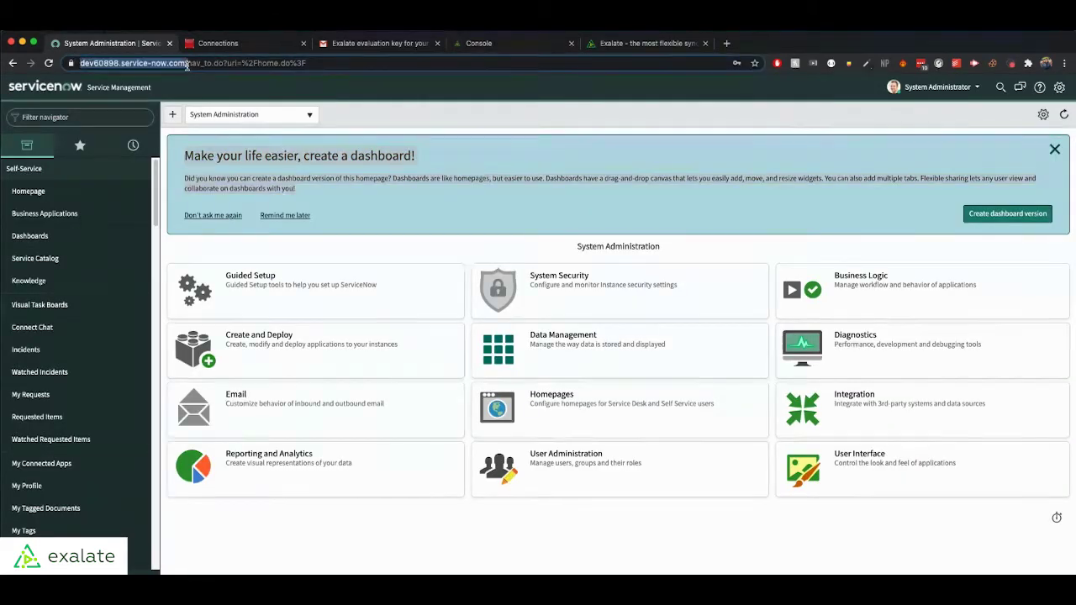
{"action": "left_click", "coordinate": [479, 43]}
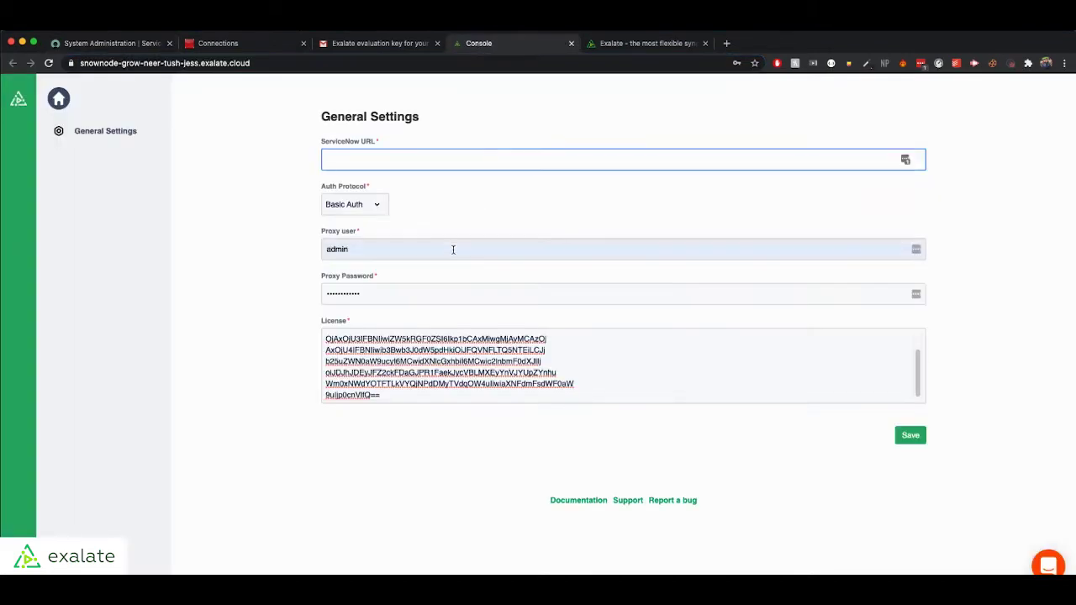
{"action": "key", "text": "super+v"}
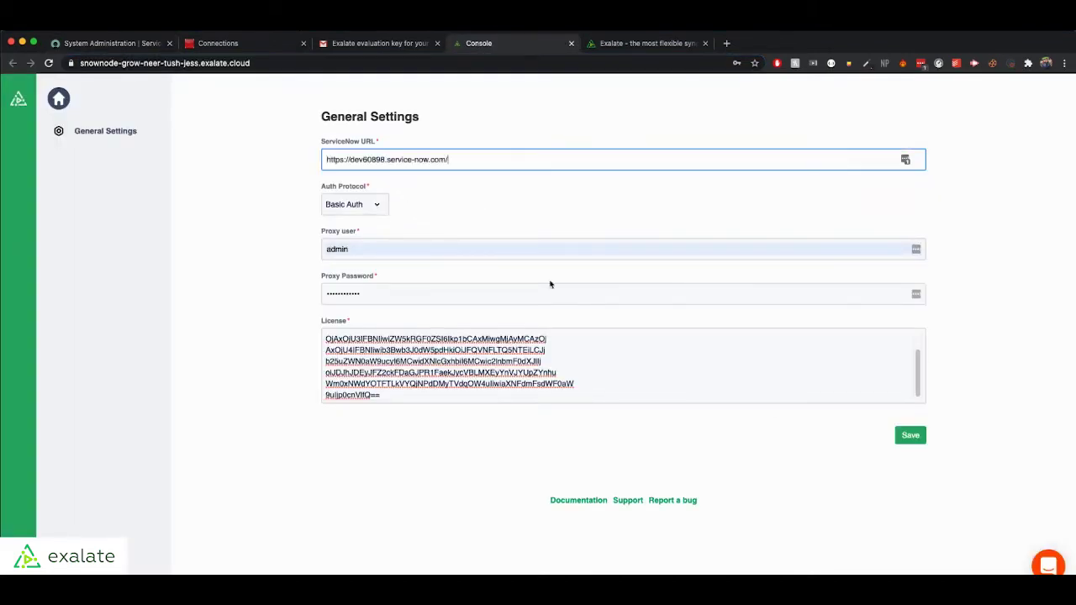
{"action": "left_click", "coordinate": [910, 437]}
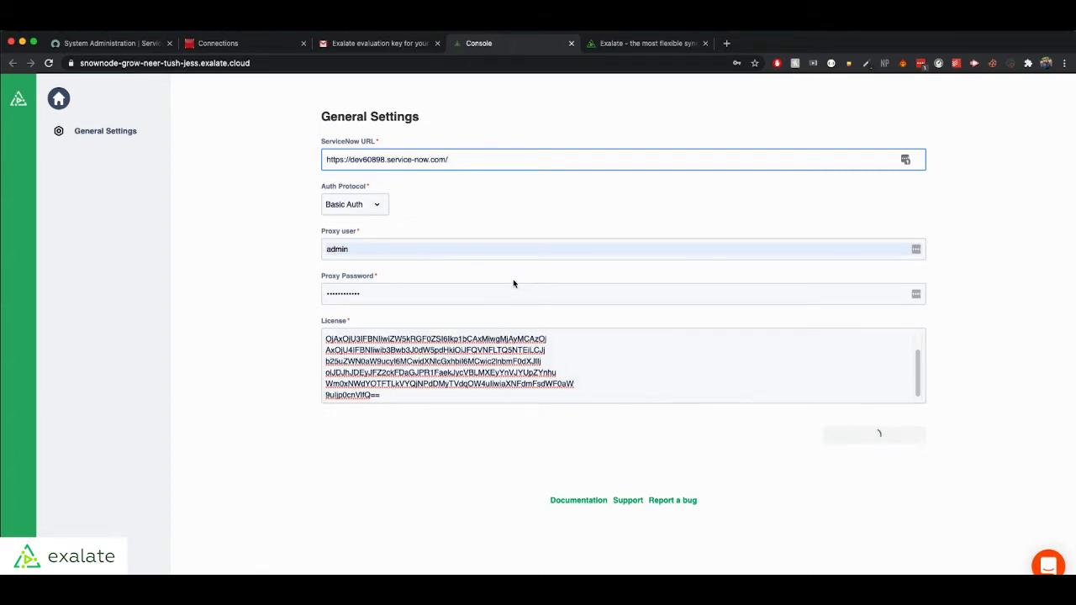
- Log in to the node with the admin password, declining the browser's password prompts
{"action": "left_click", "coordinate": [669, 246]}
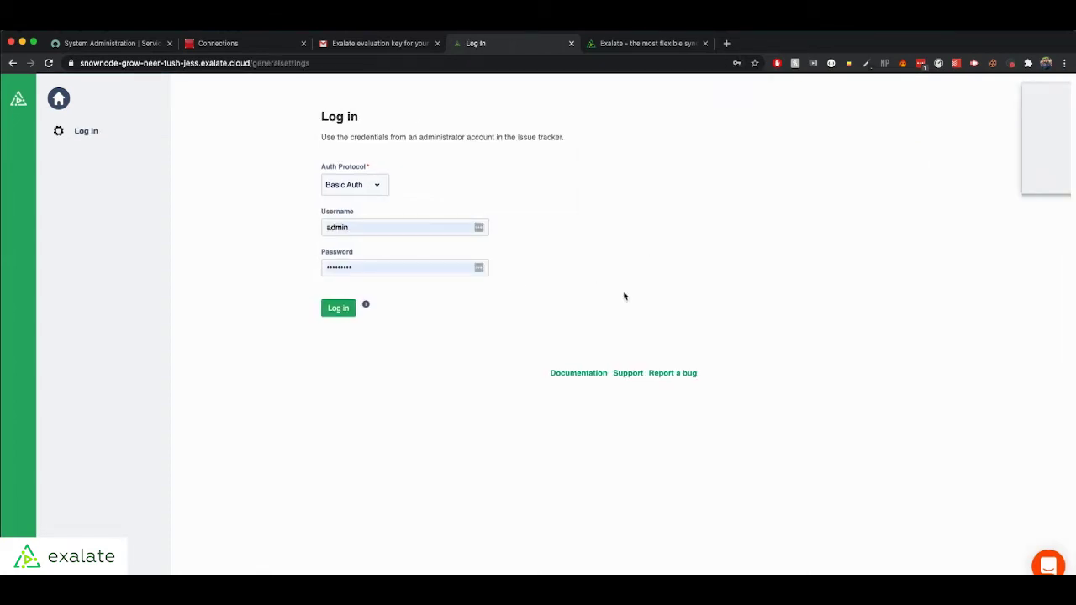
{"action": "left_click", "coordinate": [975, 180]}
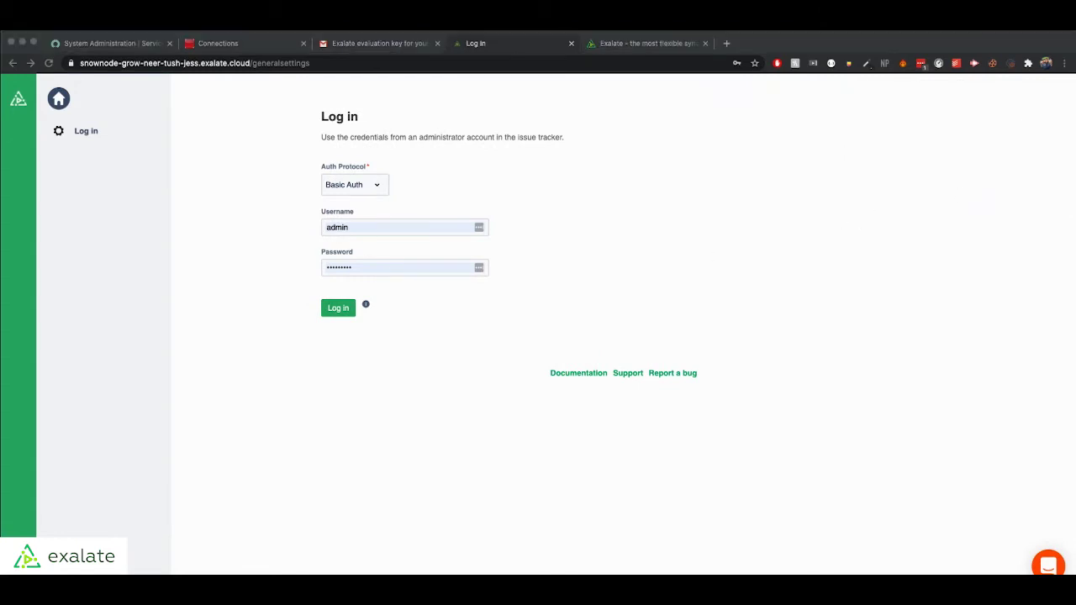
{"action": "left_click", "coordinate": [337, 268]}
{"action": "key", "text": "super+v"}
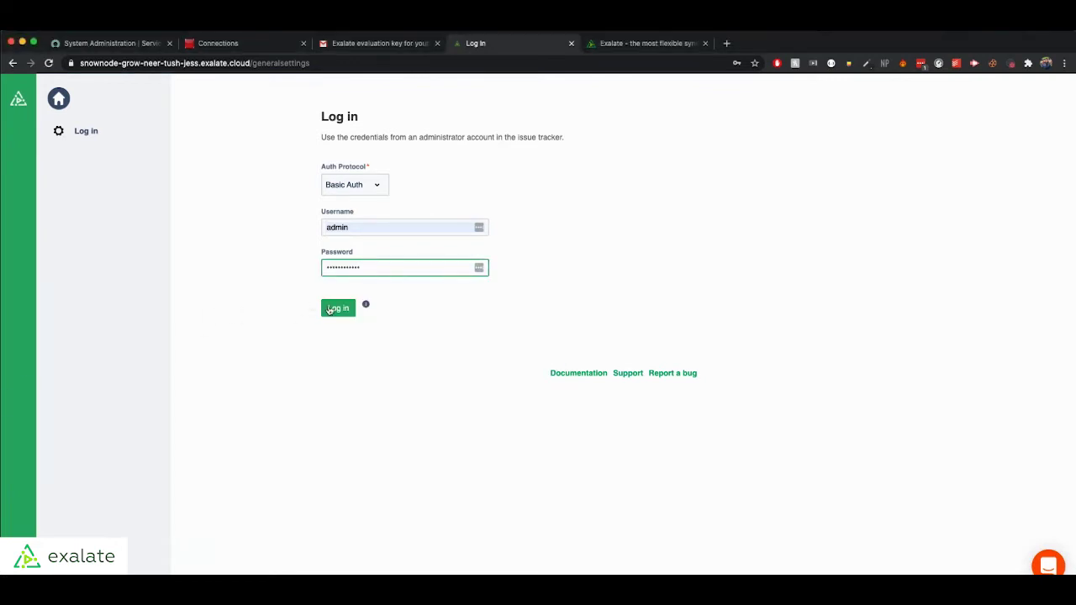
{"action": "left_click", "coordinate": [329, 309]}
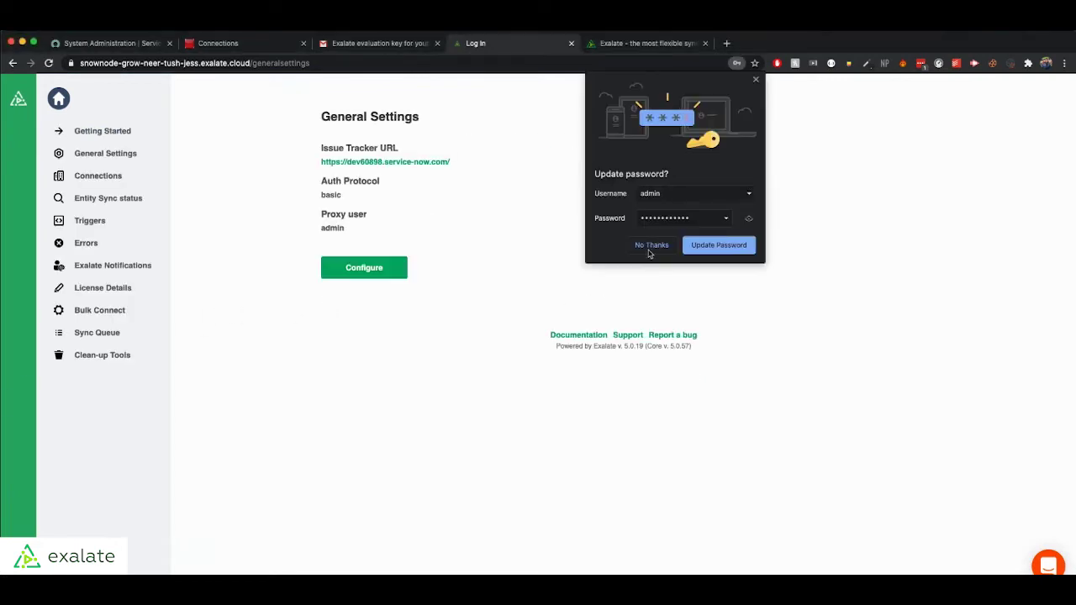
{"action": "left_click", "coordinate": [650, 245]}
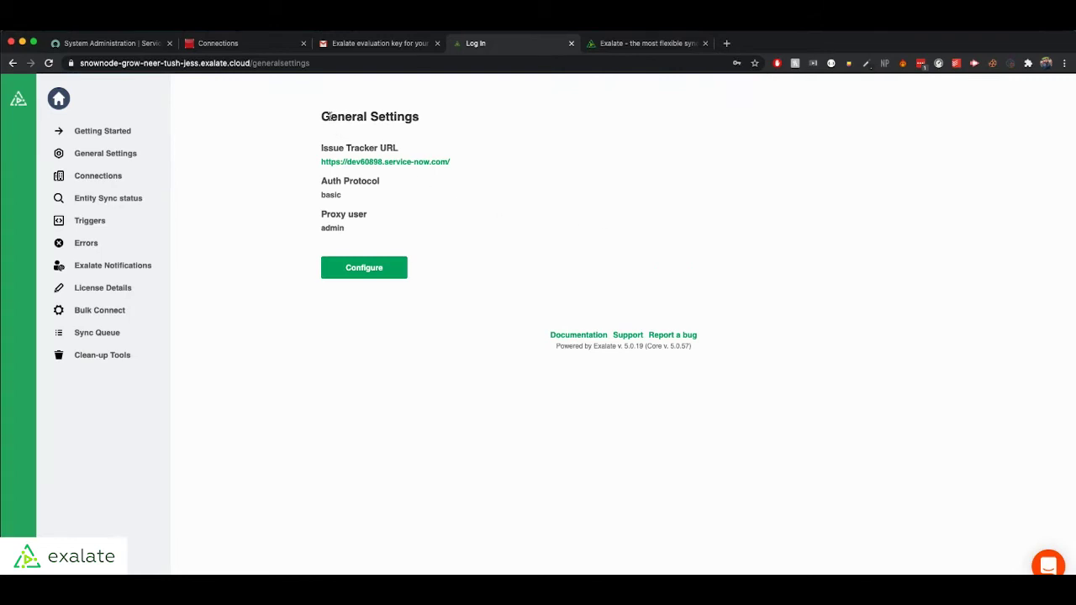
- Close the Gmail tab holding the evaluation-key email
{"action": "left_click_drag", "start_coordinate": [345, 141], "coordinate": [384, 224]}
{"action": "left_click", "coordinate": [322, 157]}
{"action": "left_click", "coordinate": [437, 43]}
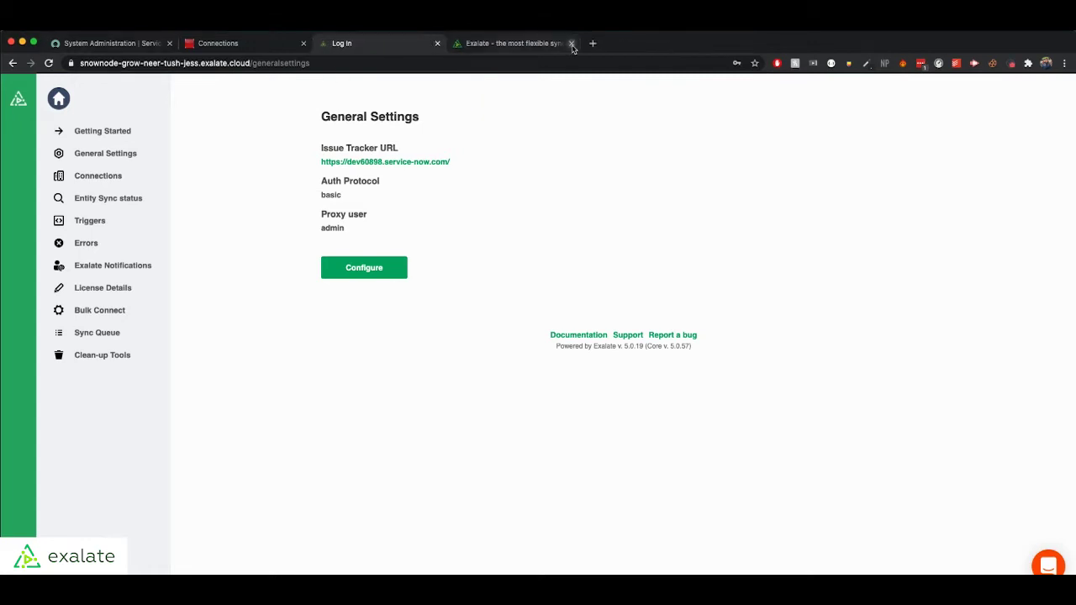
- Review Jira's two existing Exalate connections, Confluence _to_Red Server and Red Server to Cloud Demo
{"action": "left_click", "coordinate": [214, 46]}
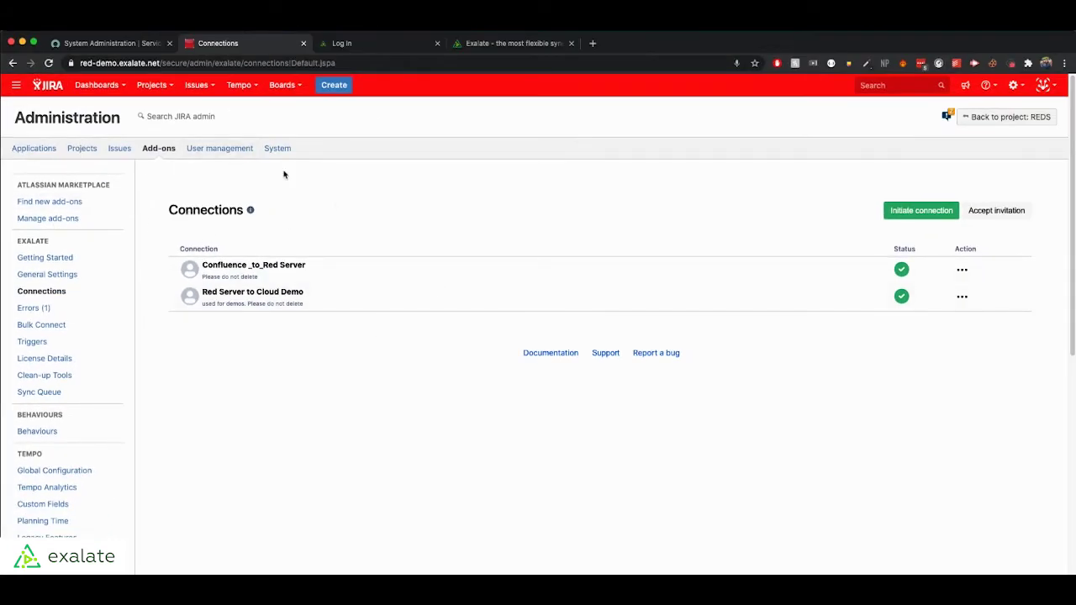
{"action": "triple_click", "coordinate": [55, 183]}
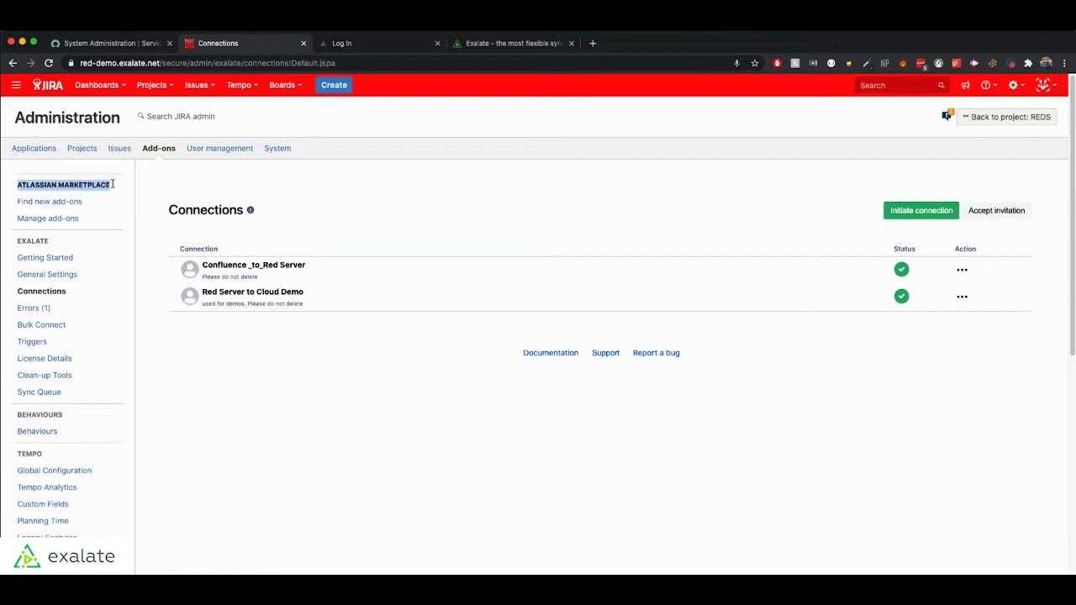
{"action": "left_click", "coordinate": [248, 181]}
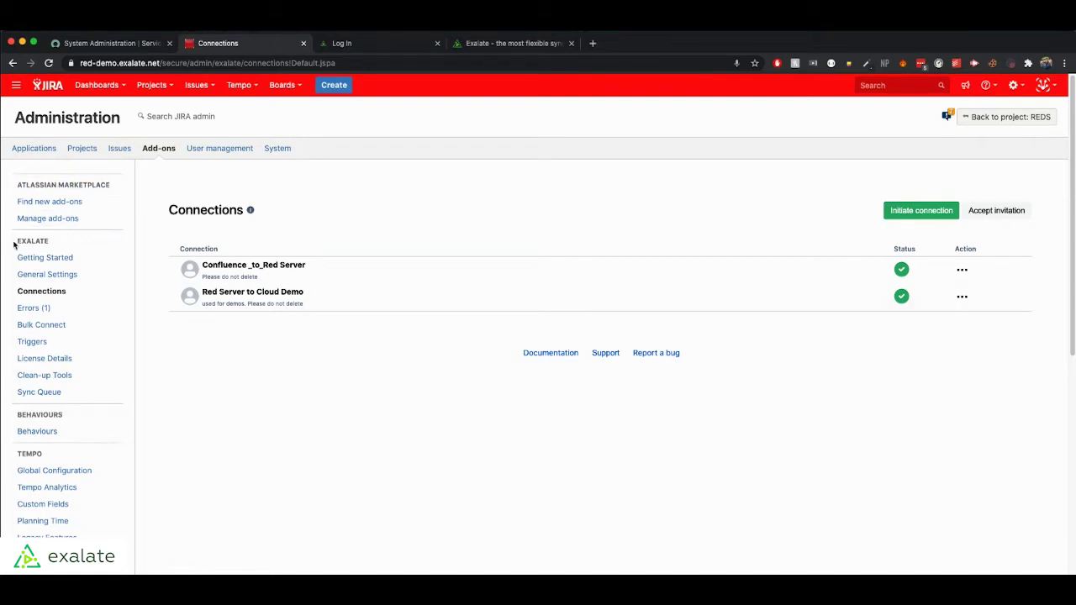
{"action": "left_click_drag", "start_coordinate": [18, 240], "coordinate": [147, 386]}
{"action": "left_click", "coordinate": [141, 395]}
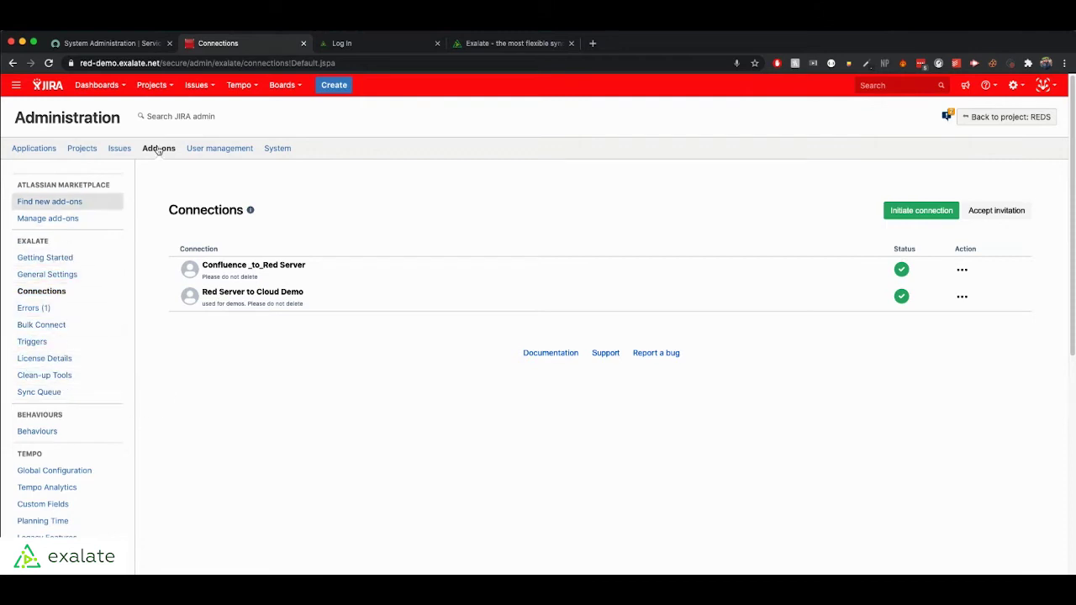
- Move the Exalate node tab ahead of Jira's and show the node's ServiceNow_to_Red-Jira-Server connection
{"action": "left_click", "coordinate": [339, 43]}
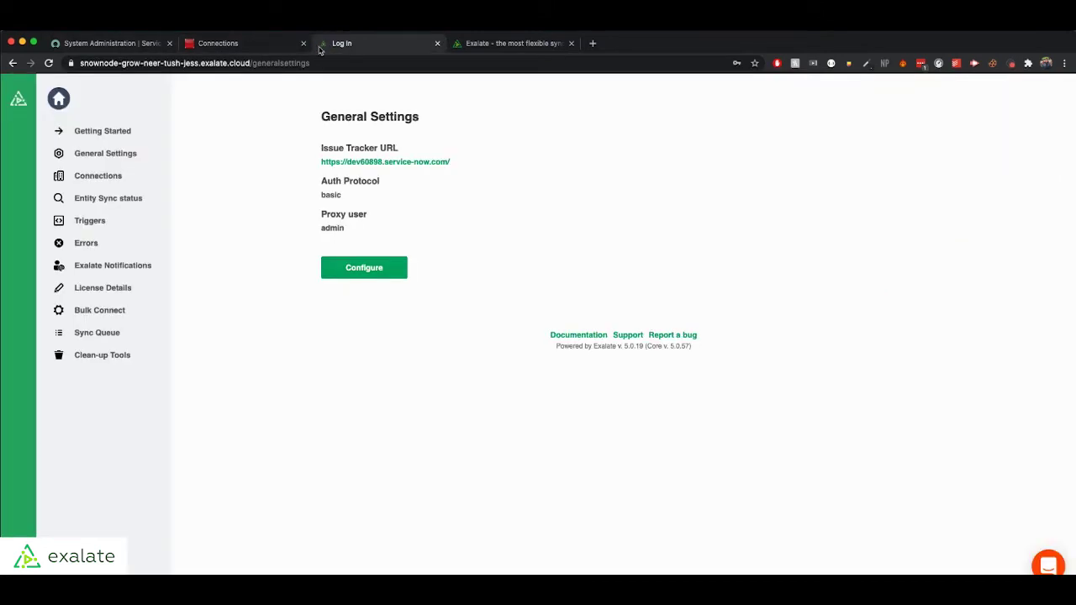
{"action": "left_click_drag", "start_coordinate": [345, 45], "coordinate": [231, 46]}
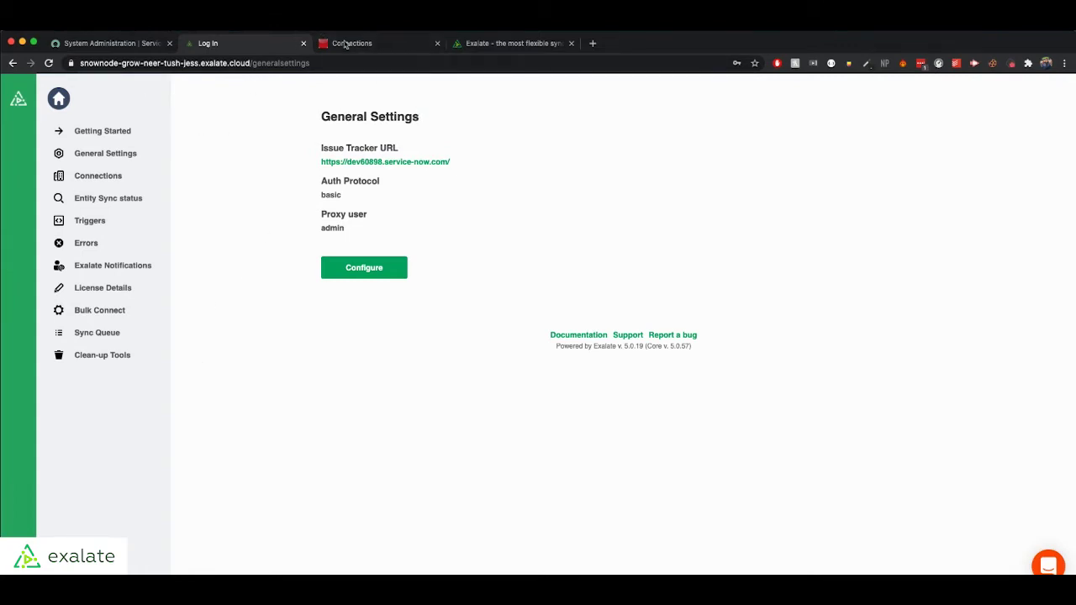
{"action": "left_click", "coordinate": [112, 44]}
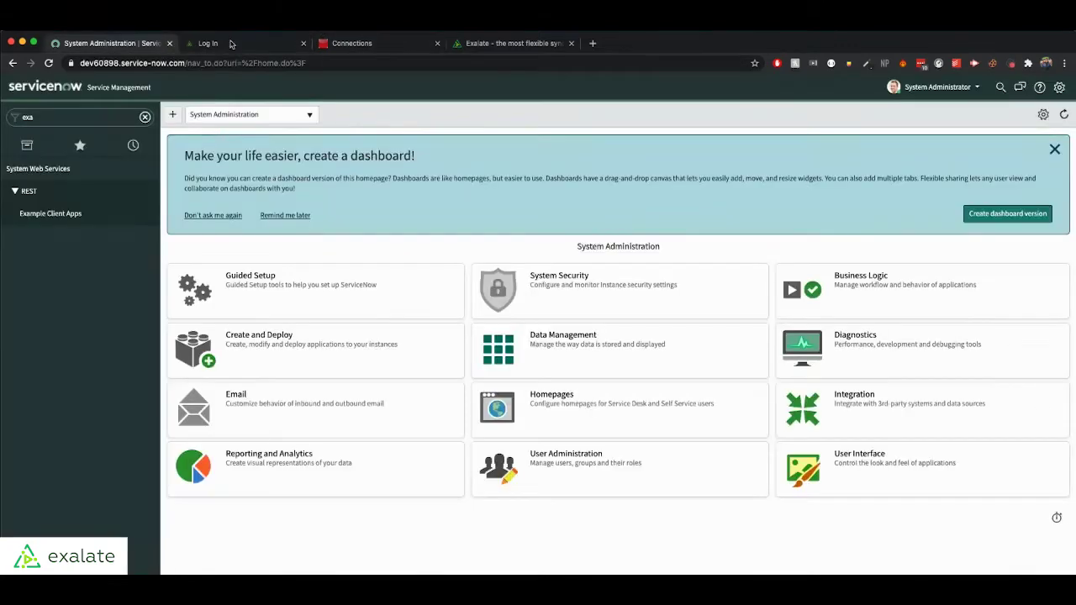
{"action": "left_click", "coordinate": [356, 45]}
{"action": "left_click", "coordinate": [228, 44]}
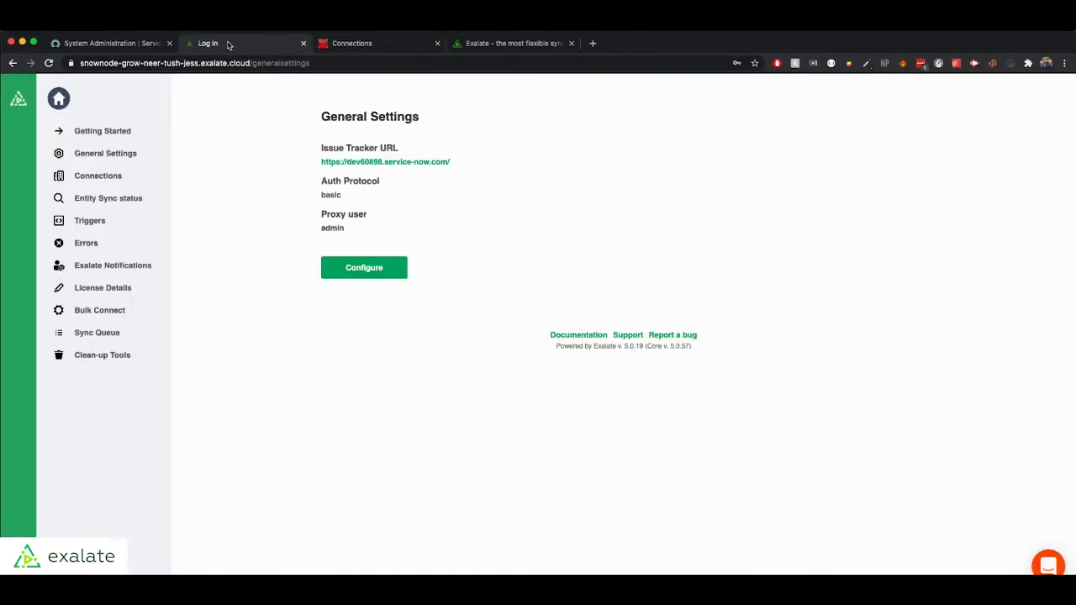
{"action": "left_click", "coordinate": [98, 176]}
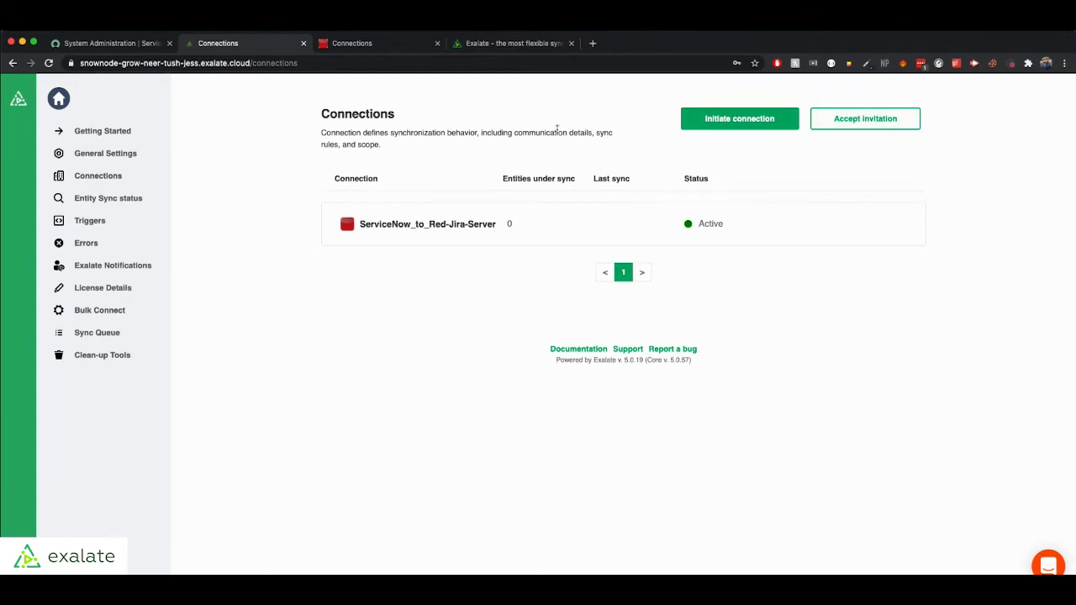
- Start a new connection and choose Public as the destination instance type
{"action": "left_click", "coordinate": [716, 121]}
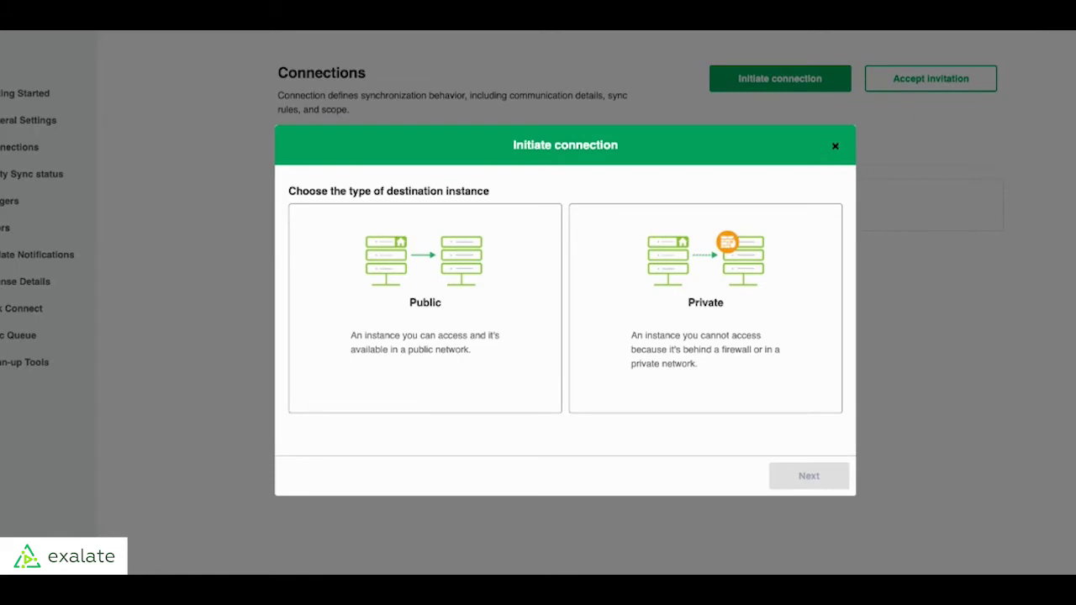
{"action": "left_click", "coordinate": [691, 227]}
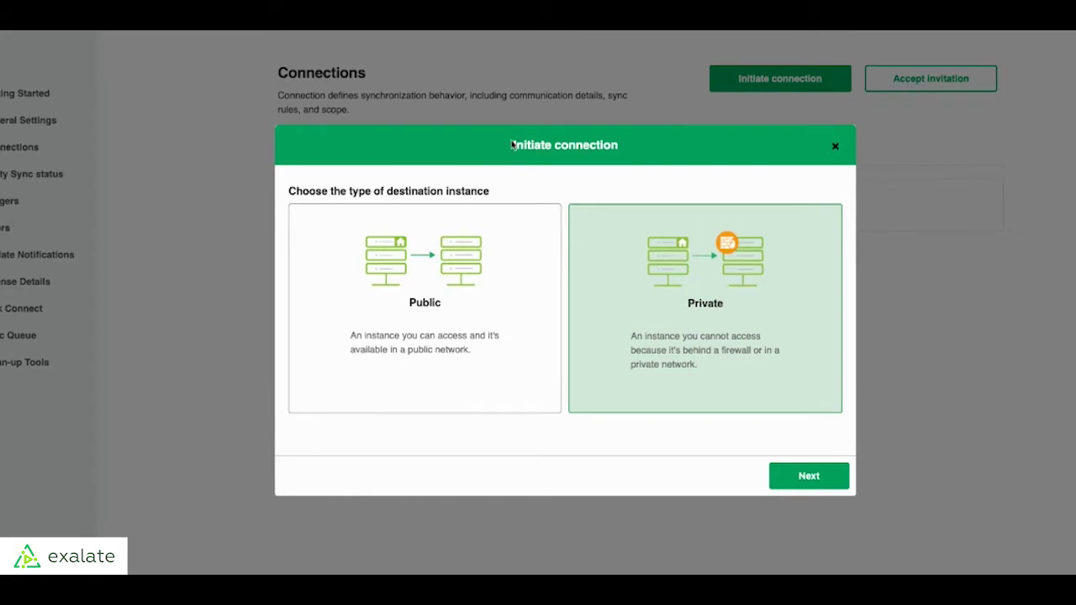
{"action": "left_click", "coordinate": [445, 276]}
{"action": "left_click", "coordinate": [654, 282]}
{"action": "left_click", "coordinate": [433, 277]}
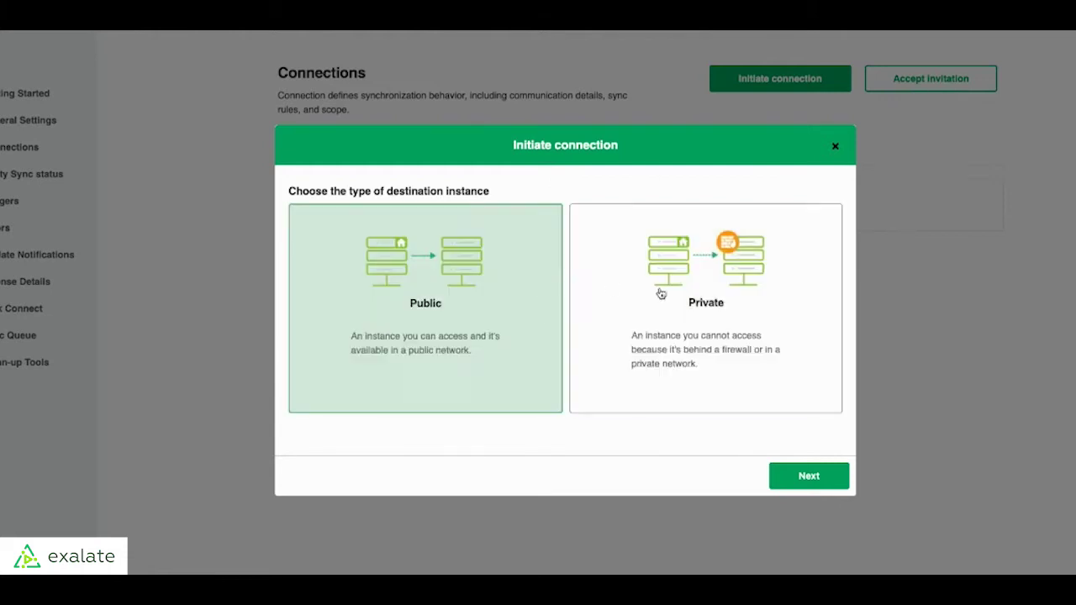
{"action": "left_click", "coordinate": [655, 282]}
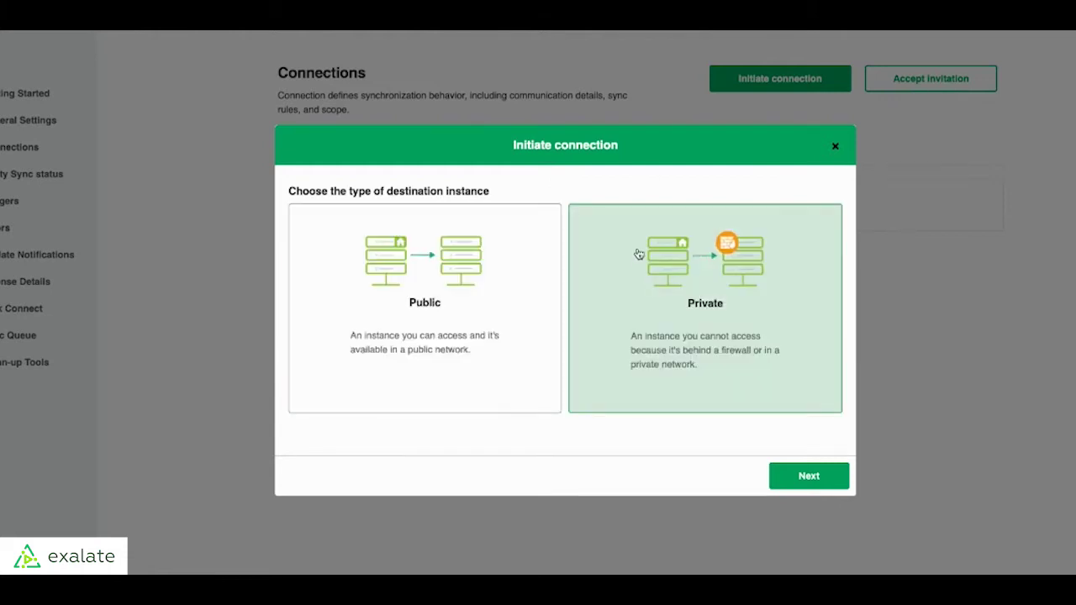
{"action": "left_click", "coordinate": [451, 272]}
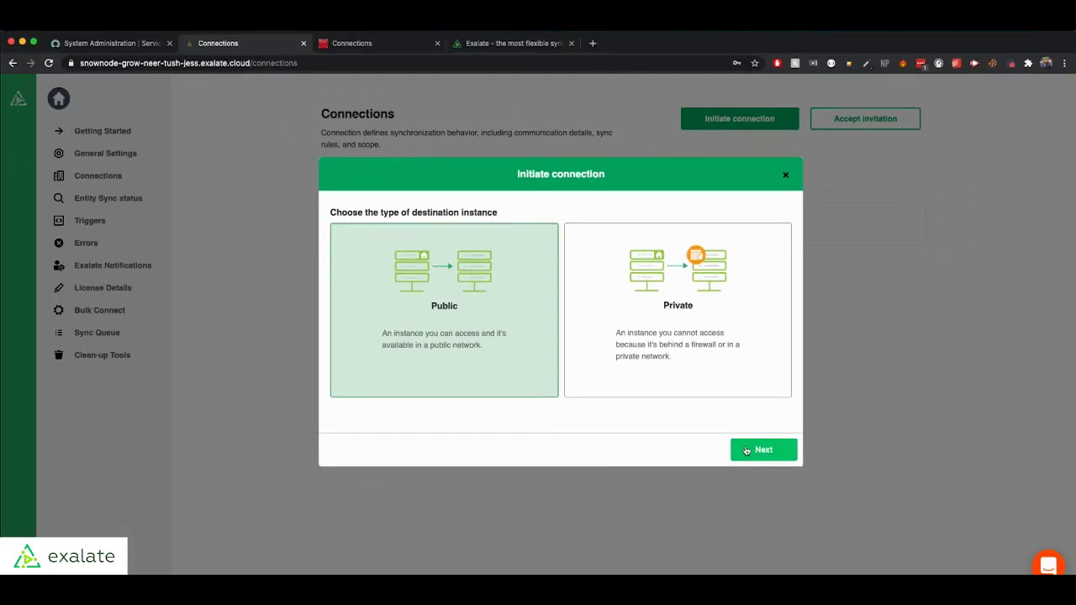
{"action": "left_click", "coordinate": [745, 451]}
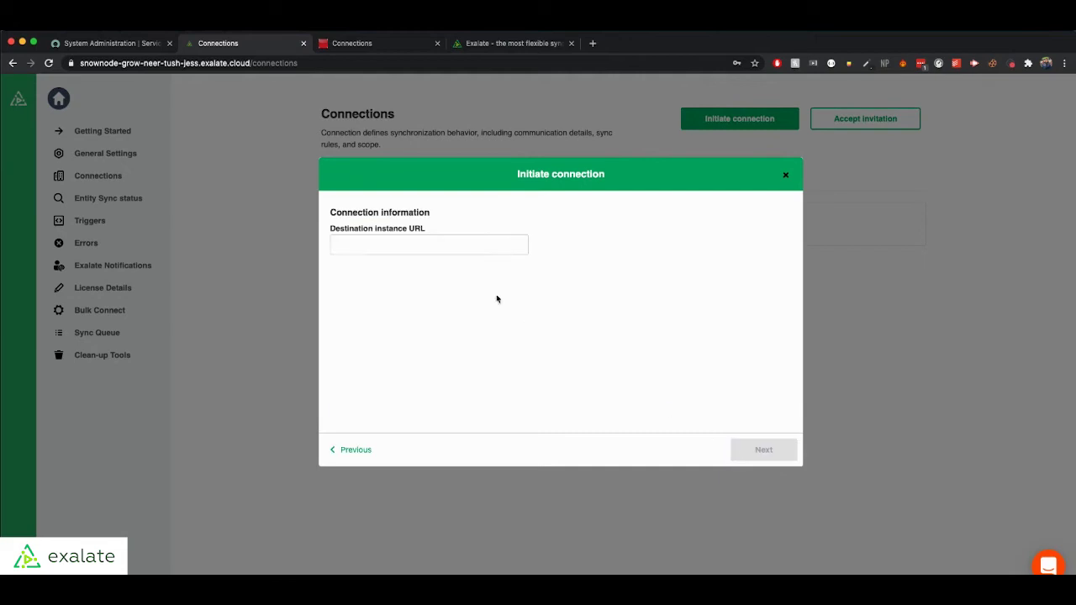
{"action": "left_click", "coordinate": [370, 44]}
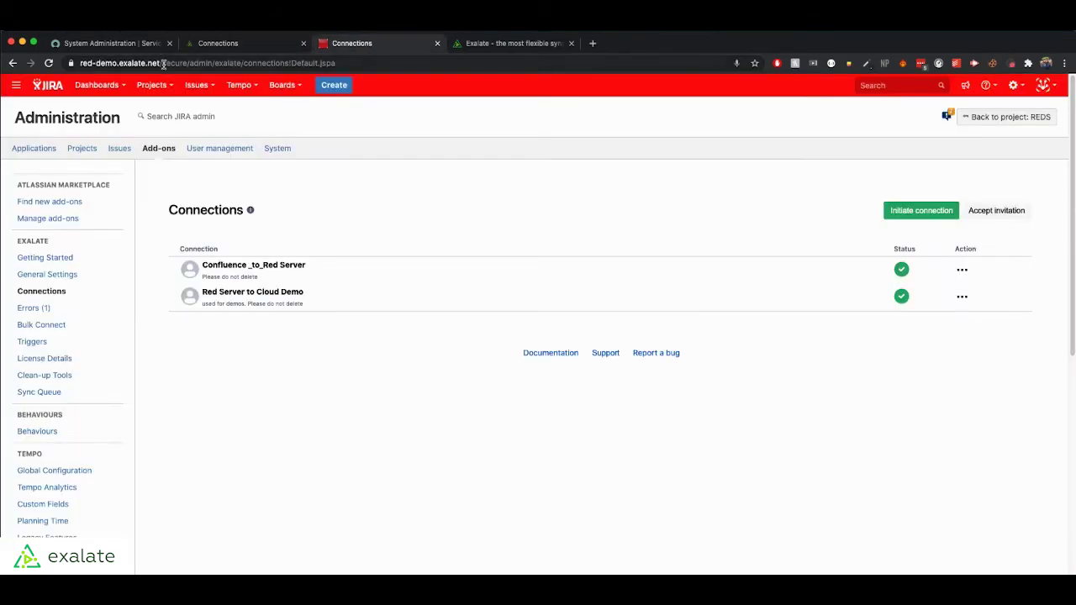
{"action": "left_click_drag", "start_coordinate": [163, 64], "coordinate": [74, 59]}
{"action": "key", "text": "super+c"}
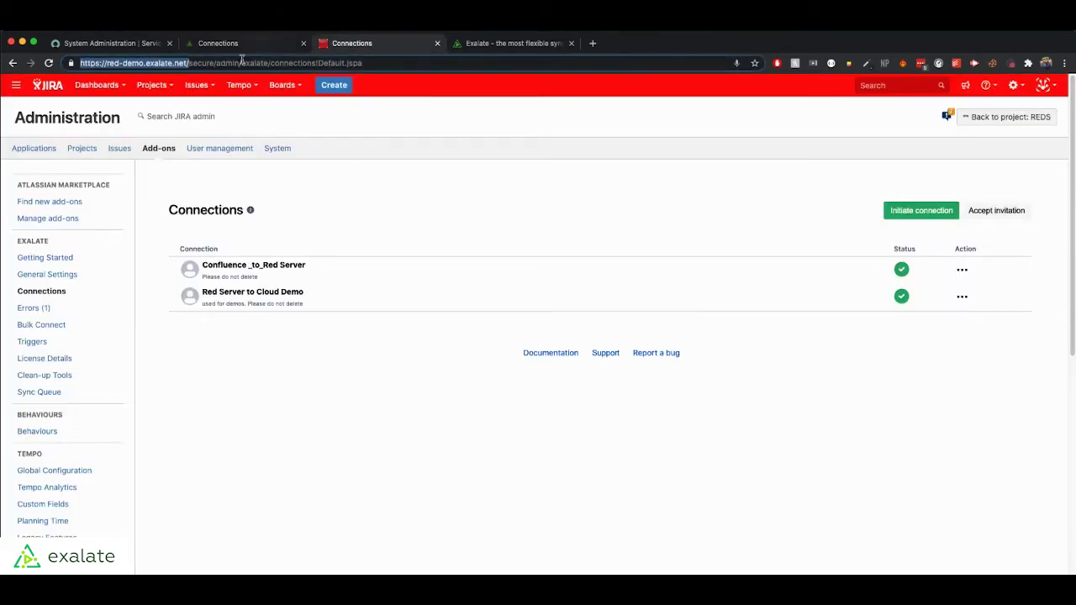
{"action": "left_click", "coordinate": [259, 43]}
{"action": "key", "text": "super+v"}
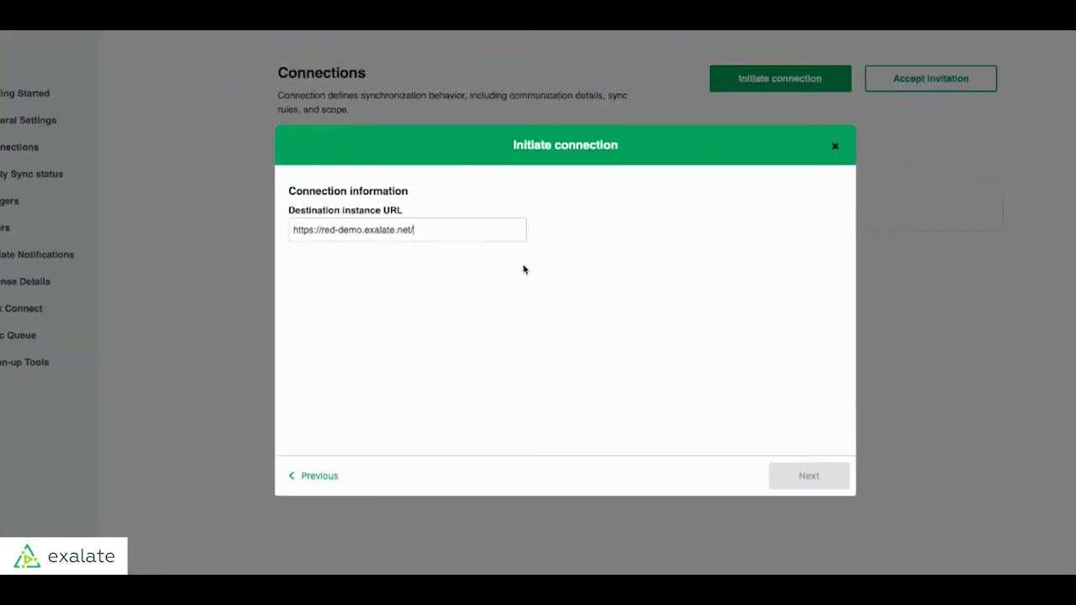
- Name the instances ServiceNow-Demo and Red-Jira and initiate the connection
{"action": "left_click", "coordinate": [515, 266]}
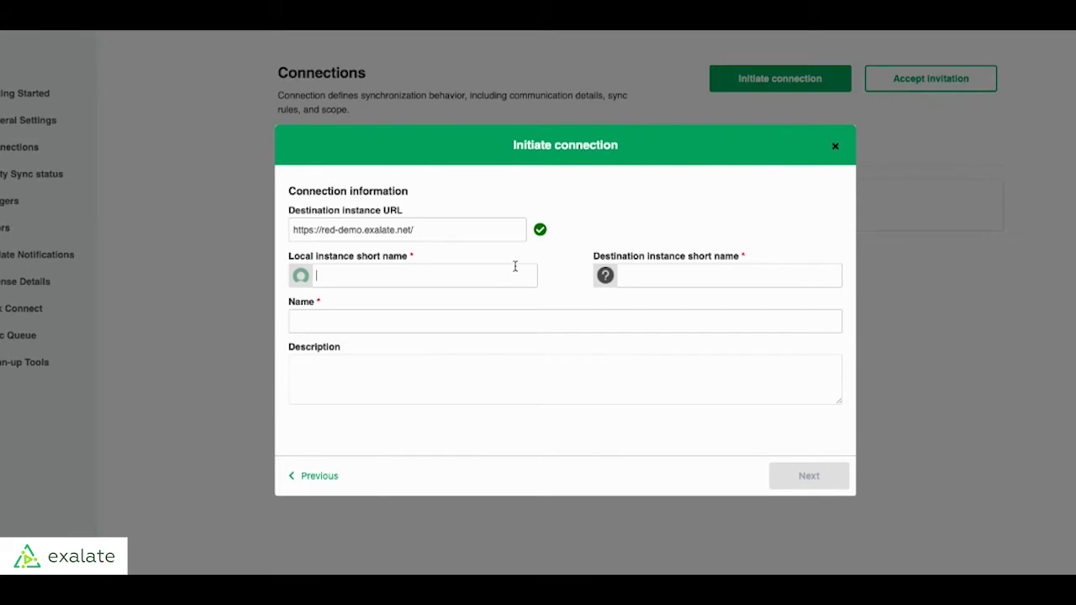
{"action": "type", "text": "ServiceNow"}
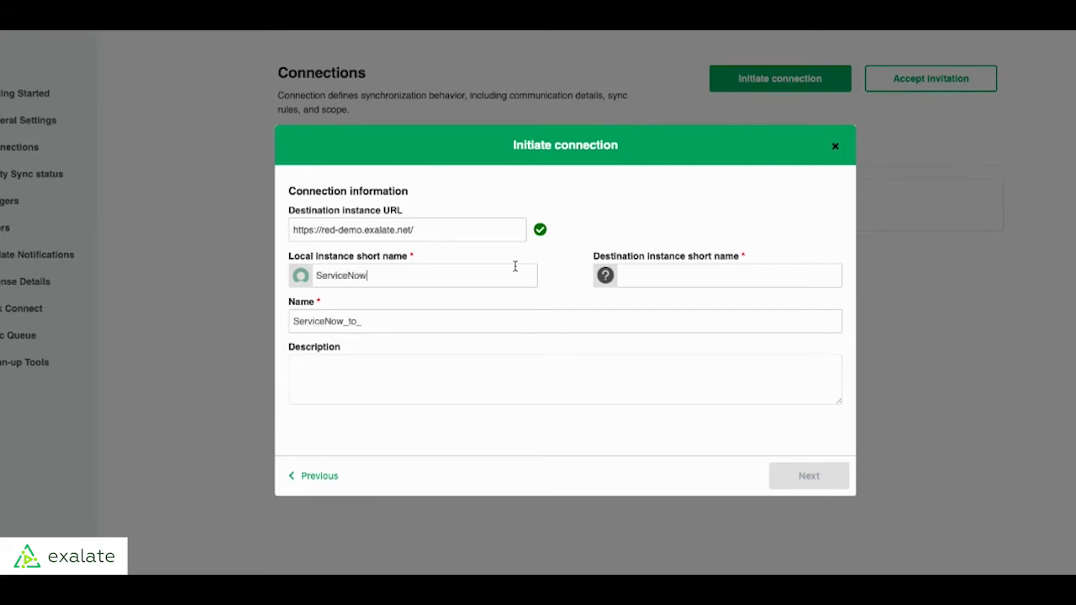
{"action": "type", "text": "-Demo"}
{"action": "key", "text": "Tab"}
{"action": "type", "text": "Red-Jir"}
{"action": "key", "text": "BackSpace"}
{"action": "type", "text": "ira"}
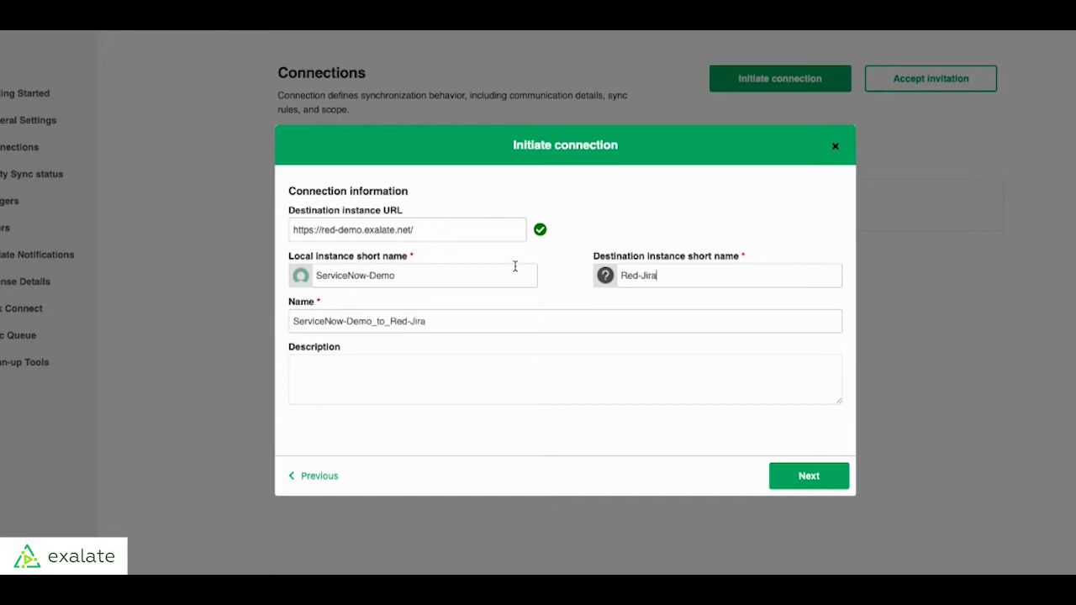
{"action": "left_click", "coordinate": [786, 485]}
{"action": "left_click", "coordinate": [786, 485]}
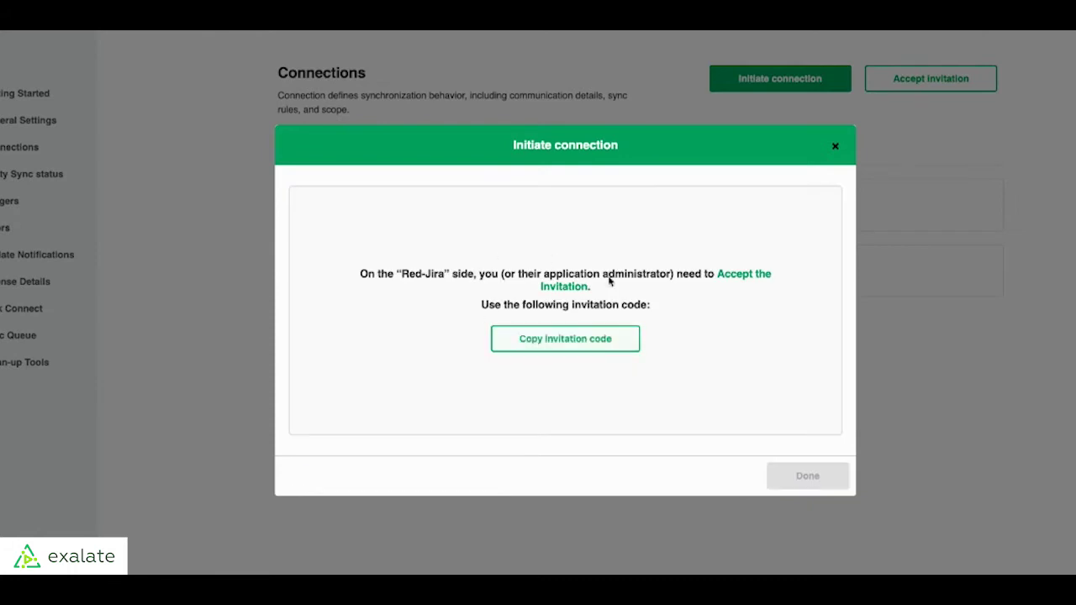
- Copy the invitation code and close the dialog, leaving ServiceNow-Demo_to_Red-Jira pending
{"action": "left_click", "coordinate": [564, 348]}
{"action": "left_click", "coordinate": [563, 345]}
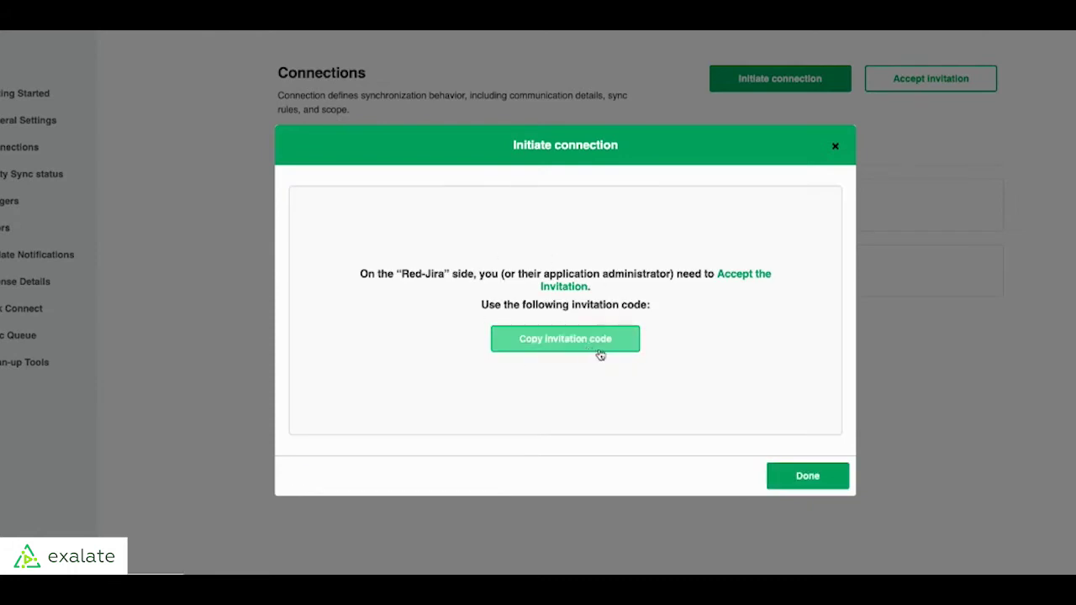
{"action": "left_click", "coordinate": [800, 475]}
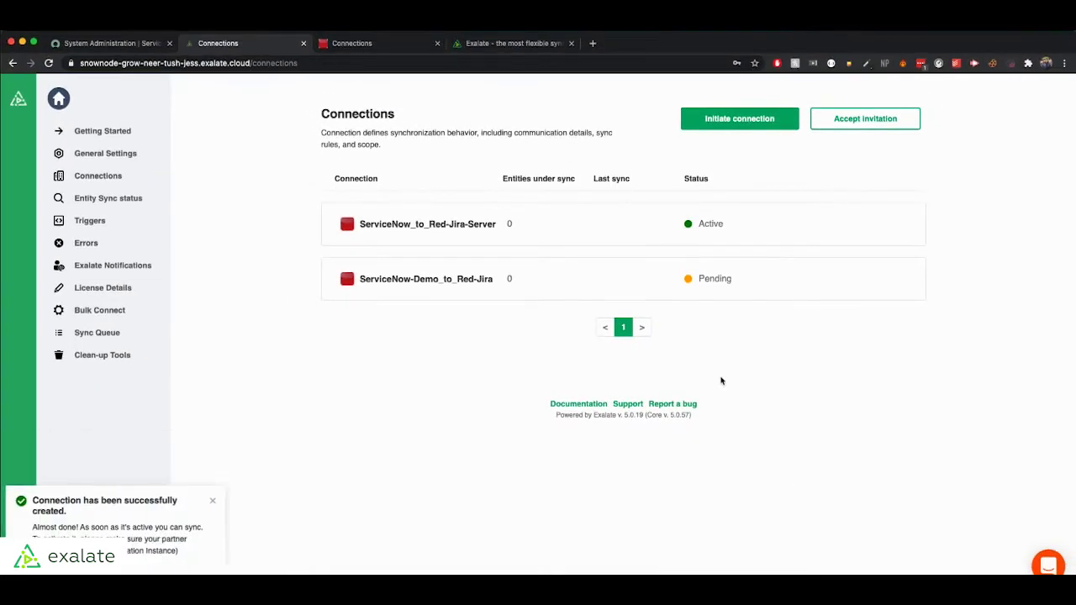
{"action": "mouse_move", "coordinate": [374, 277]}
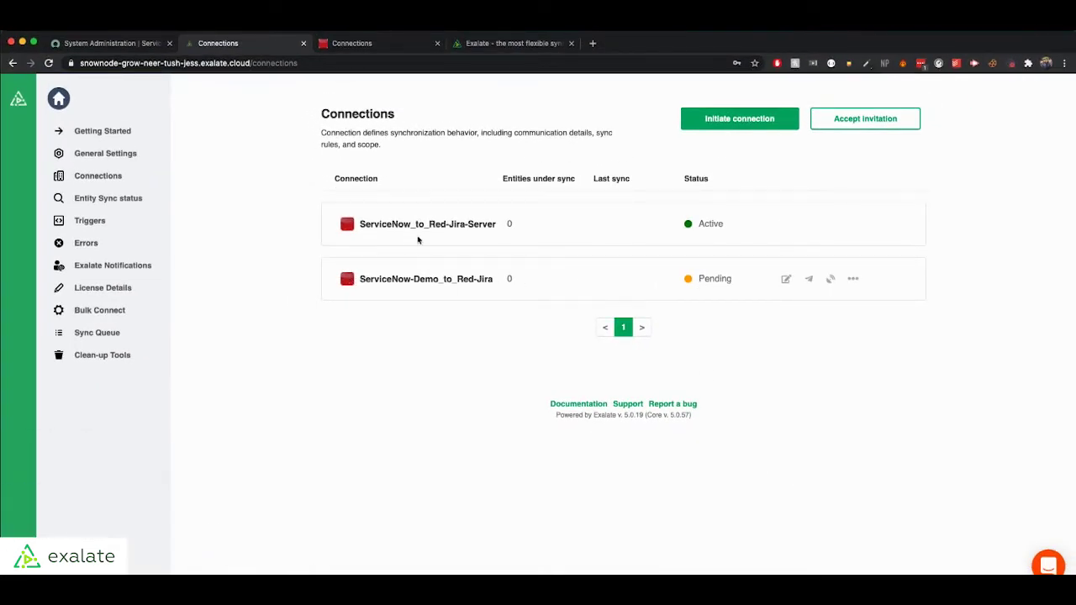
{"action": "mouse_move", "coordinate": [411, 288]}
- In Jira, accept the invitation by pasting the copied code and continuing to sync rules
{"action": "left_click", "coordinate": [350, 44]}
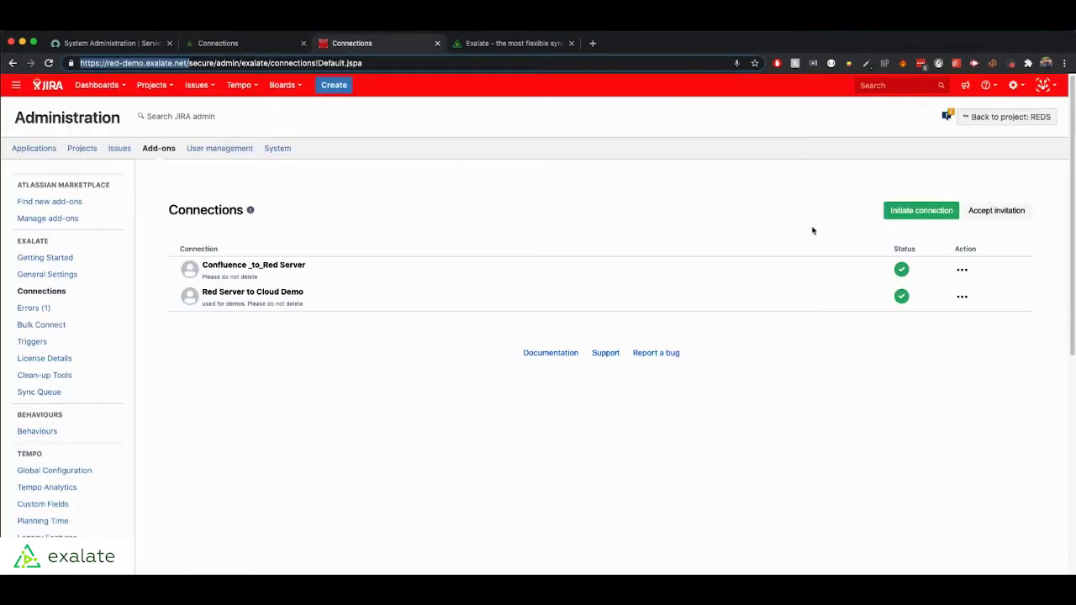
{"action": "left_click", "coordinate": [967, 210]}
{"action": "key", "text": "super+v"}
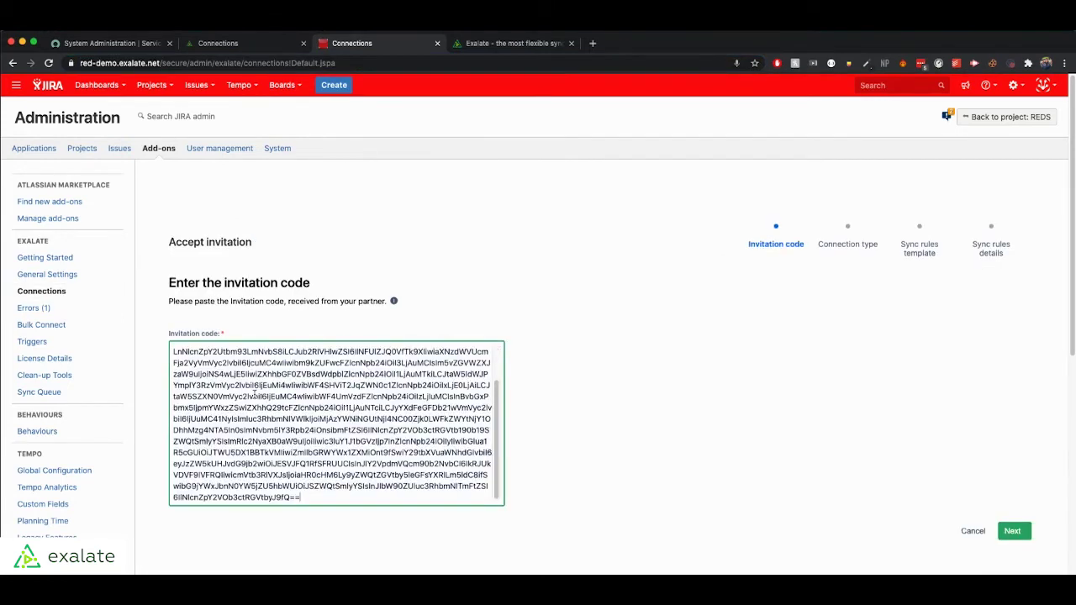
{"action": "left_click", "coordinate": [1002, 529]}
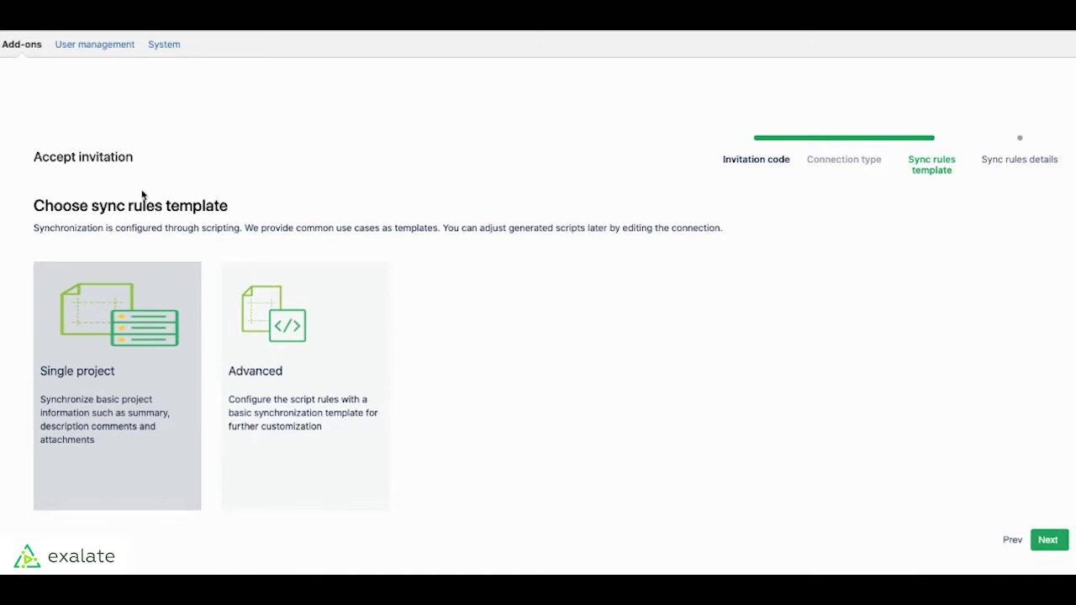
{"action": "triple_click", "coordinate": [131, 206]}
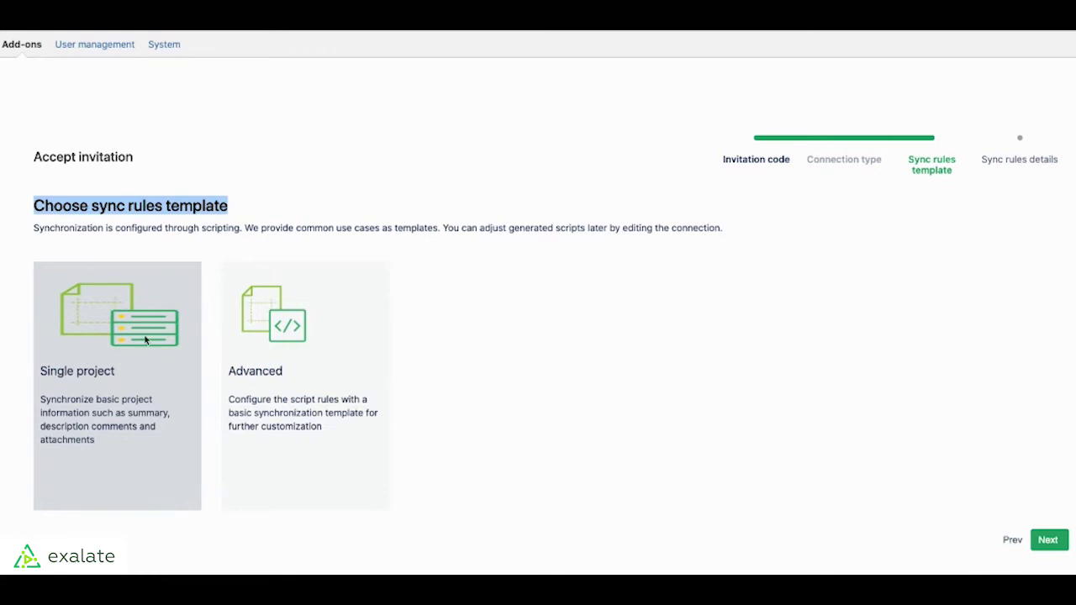
{"action": "left_click", "coordinate": [297, 336]}
{"action": "left_click", "coordinate": [152, 204]}
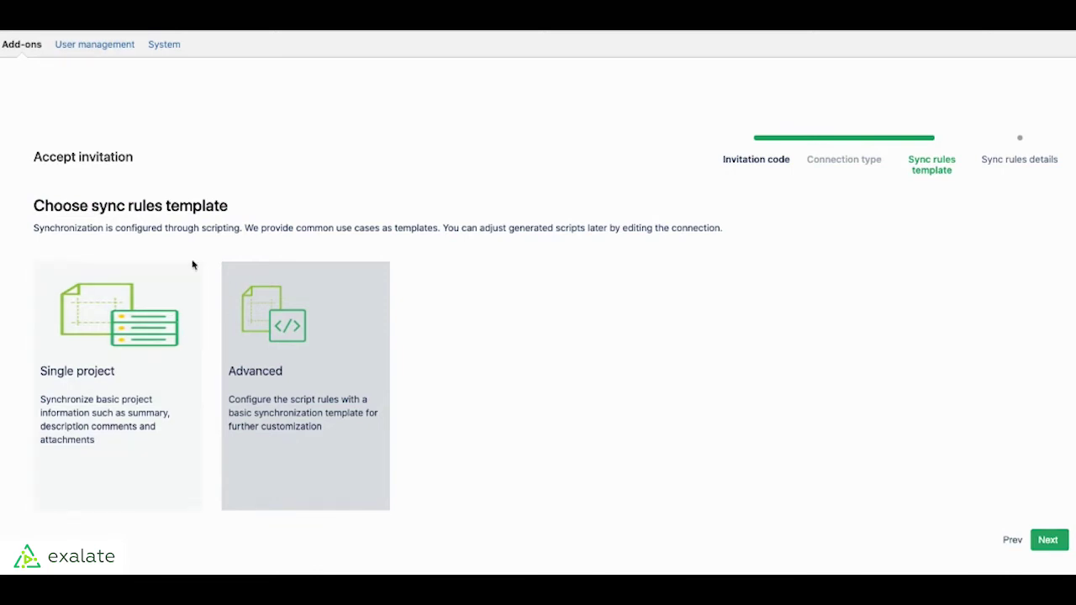
{"action": "left_click", "coordinate": [156, 291]}
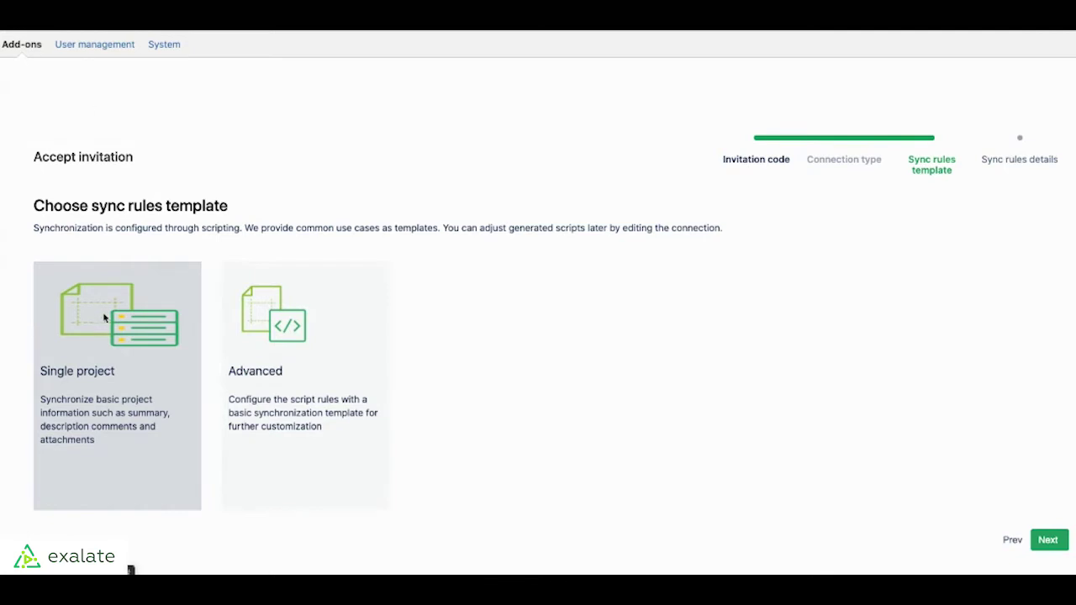
{"action": "left_click", "coordinate": [308, 312]}
{"action": "left_click", "coordinate": [158, 329]}
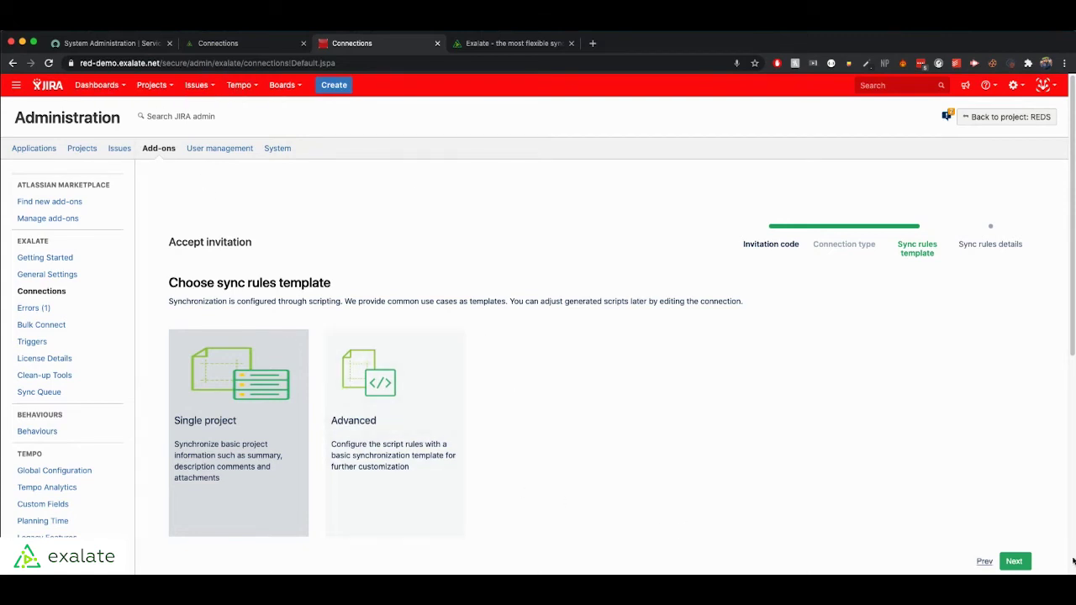
- Confirm the connection with REDS as the local Jira project for new issues
{"action": "left_click", "coordinate": [1022, 563]}
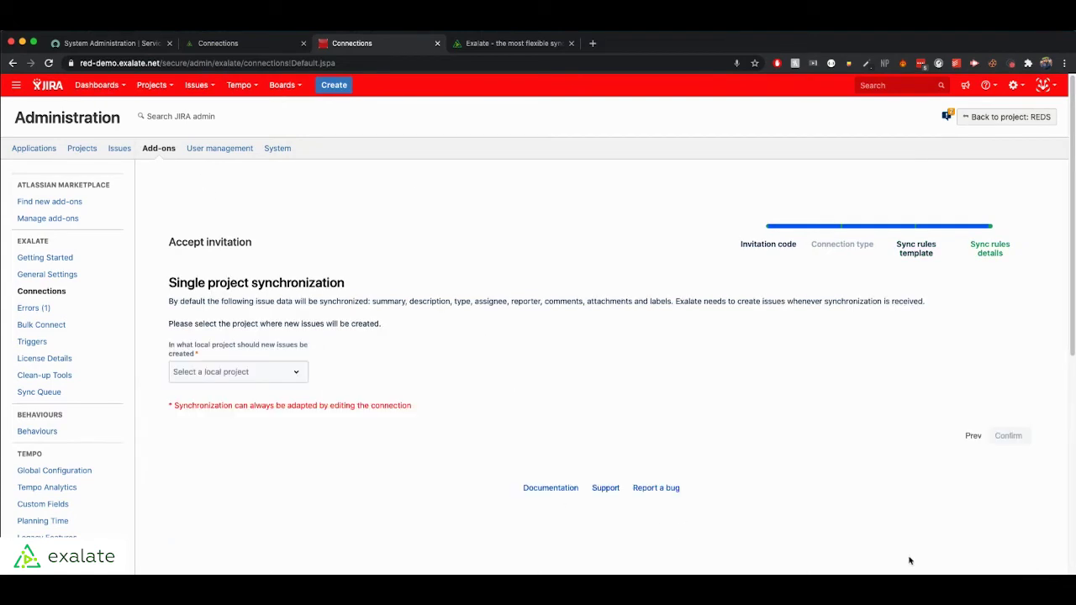
{"action": "left_click", "coordinate": [276, 372]}
{"action": "scroll", "coordinate": [260, 475], "scroll_direction": "down", "scroll_amount": 2}
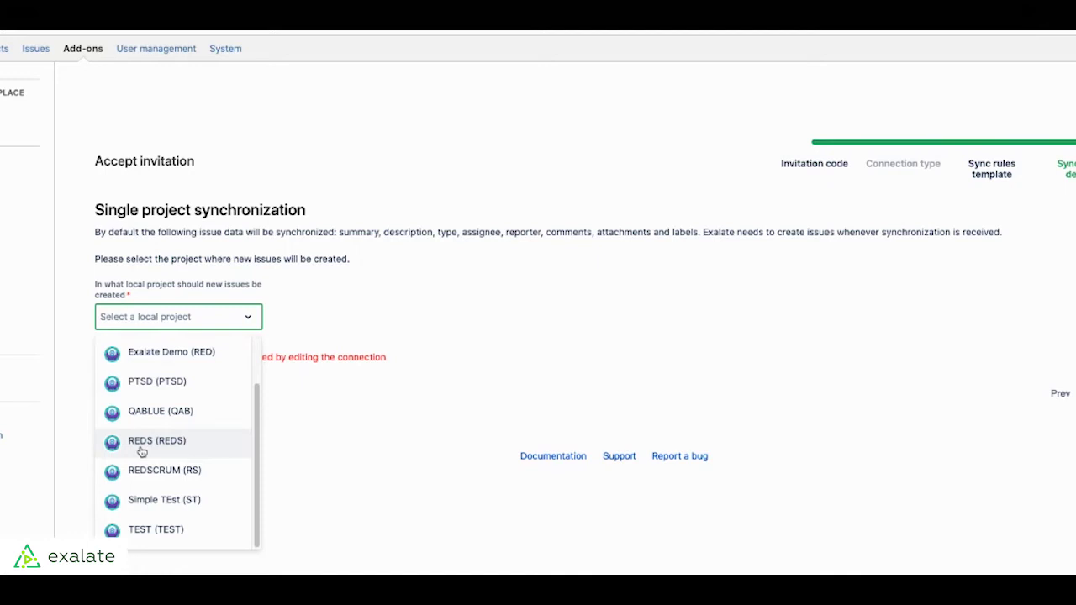
{"action": "left_click", "coordinate": [144, 443]}
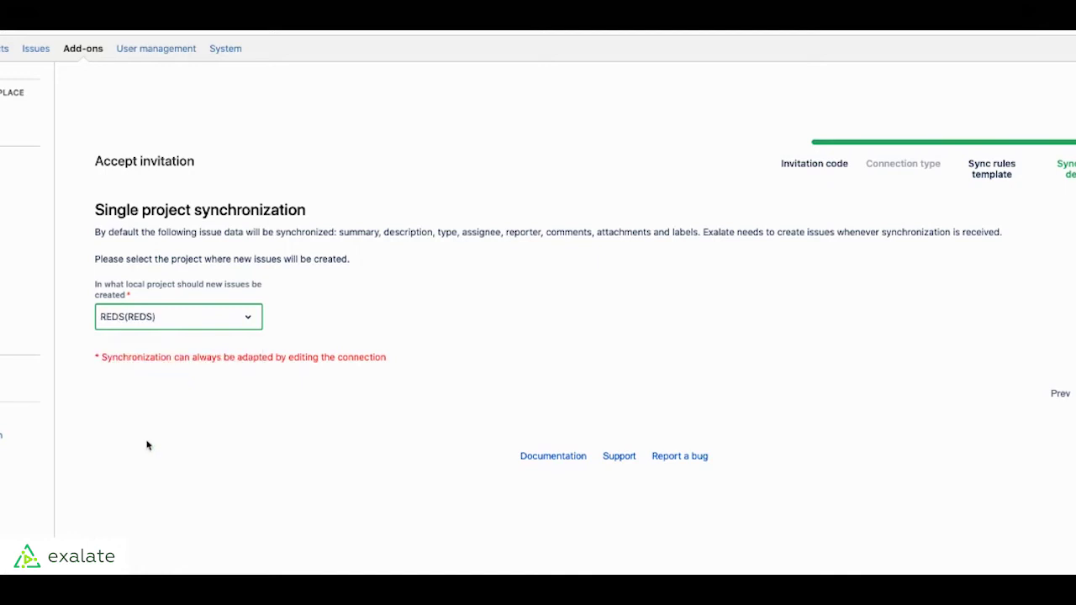
{"action": "left_click", "coordinate": [1002, 440]}
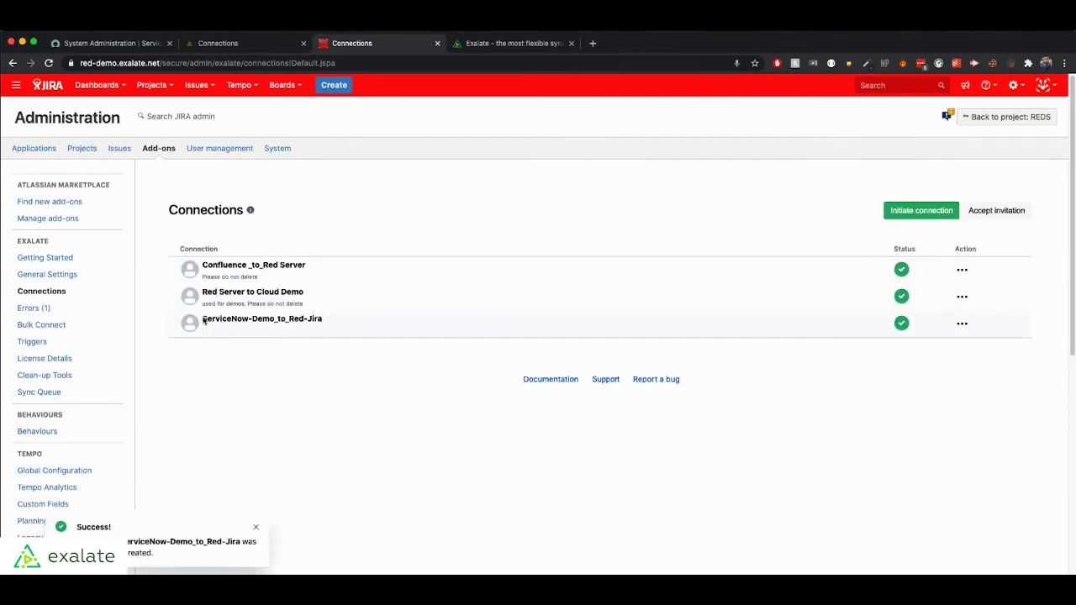
- Copy the ServiceNow-Demo_to_Red-Jira connection name, then reload the ServiceNow Exalate connections tab
{"action": "left_click_drag", "start_coordinate": [204, 320], "coordinate": [325, 328]}
{"action": "left_click", "coordinate": [294, 316]}
{"action": "triple_click", "coordinate": [288, 322]}
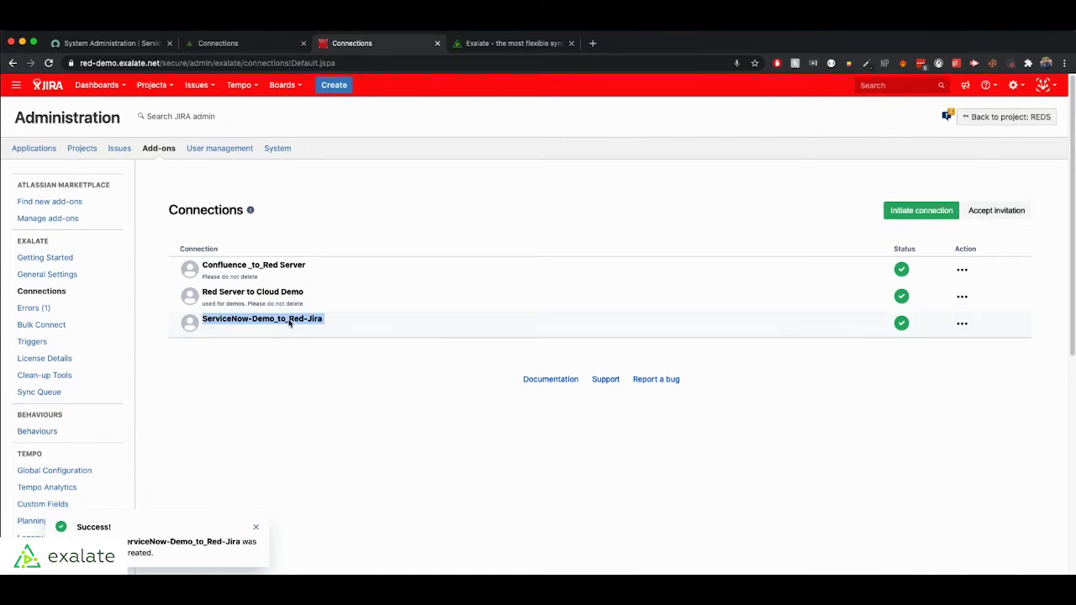
{"action": "left_click", "coordinate": [259, 45]}
{"action": "left_click", "coordinate": [49, 63]}
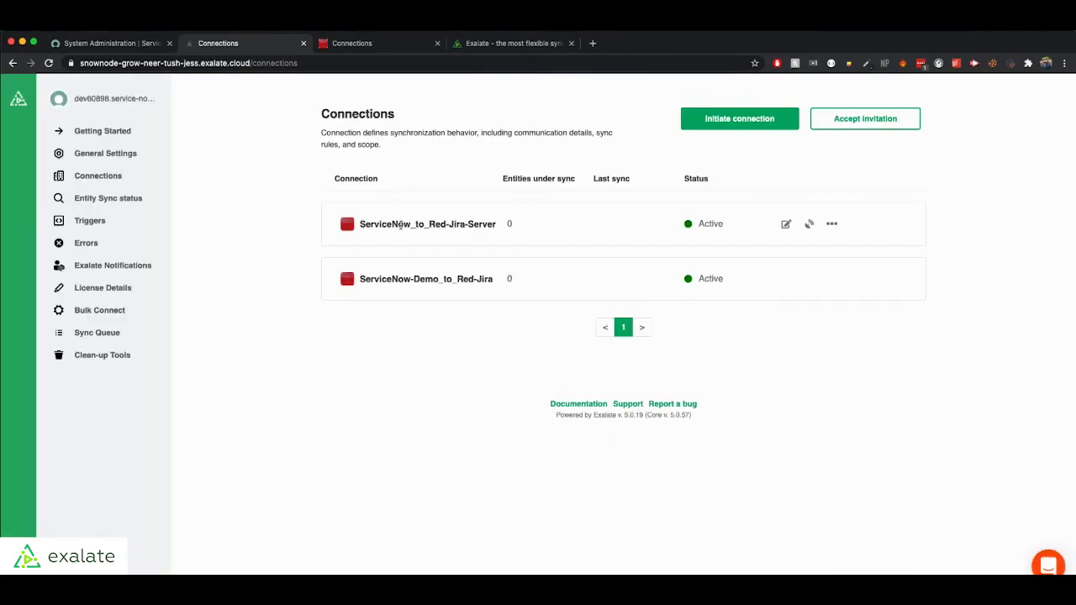
- Delete the old ServiceNow_to_Red-Jira-Server connection, pasting its name to confirm
{"action": "left_click_drag", "start_coordinate": [360, 223], "coordinate": [496, 227]}
{"action": "key", "text": "ctrl+c"}
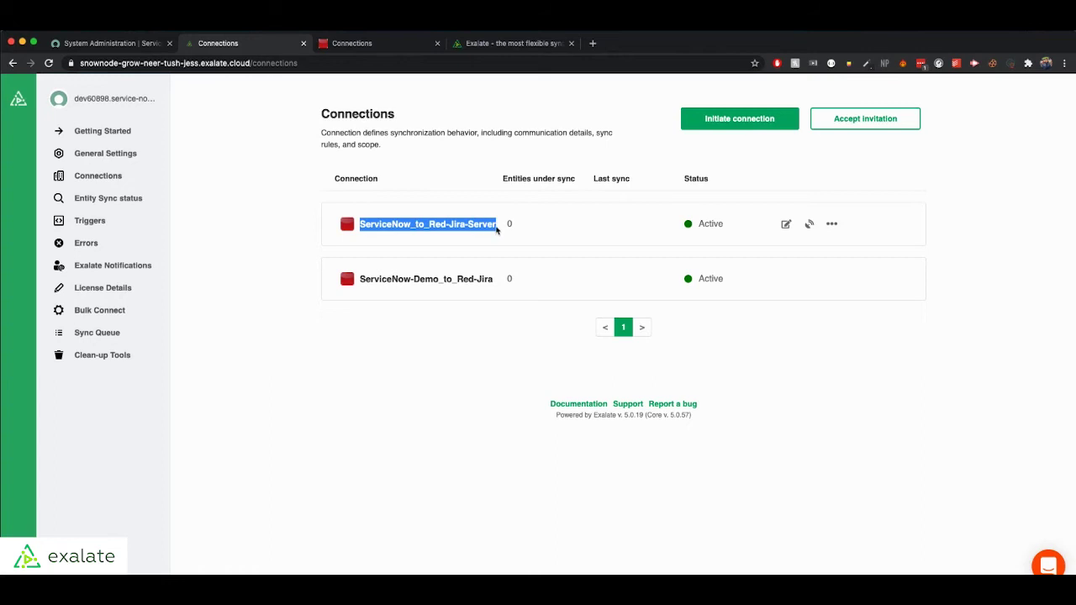
{"action": "left_click", "coordinate": [831, 224]}
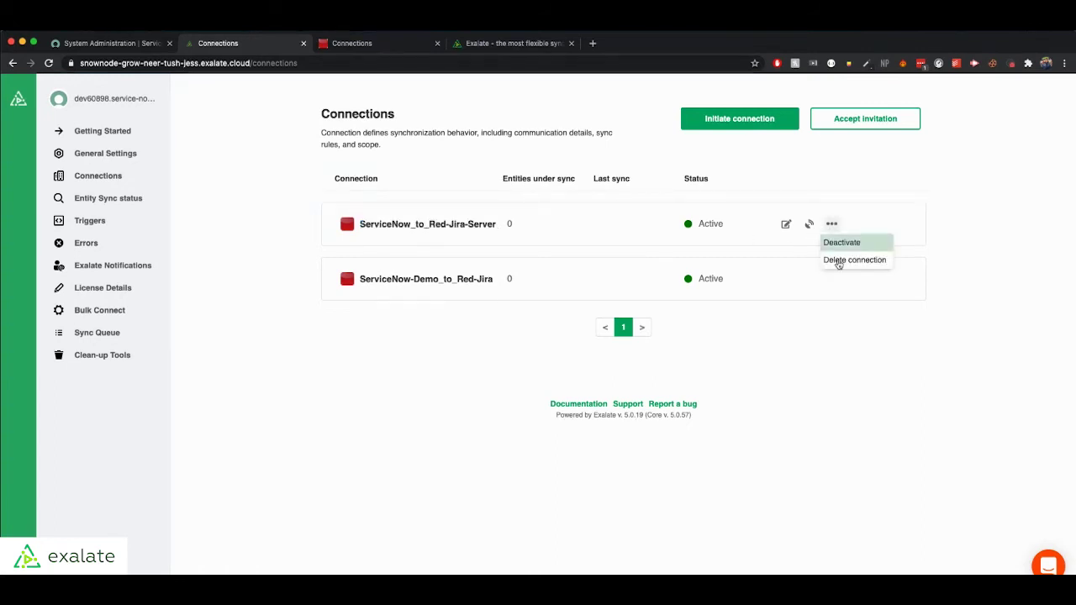
{"action": "left_click", "coordinate": [832, 225]}
{"action": "left_click", "coordinate": [853, 259]}
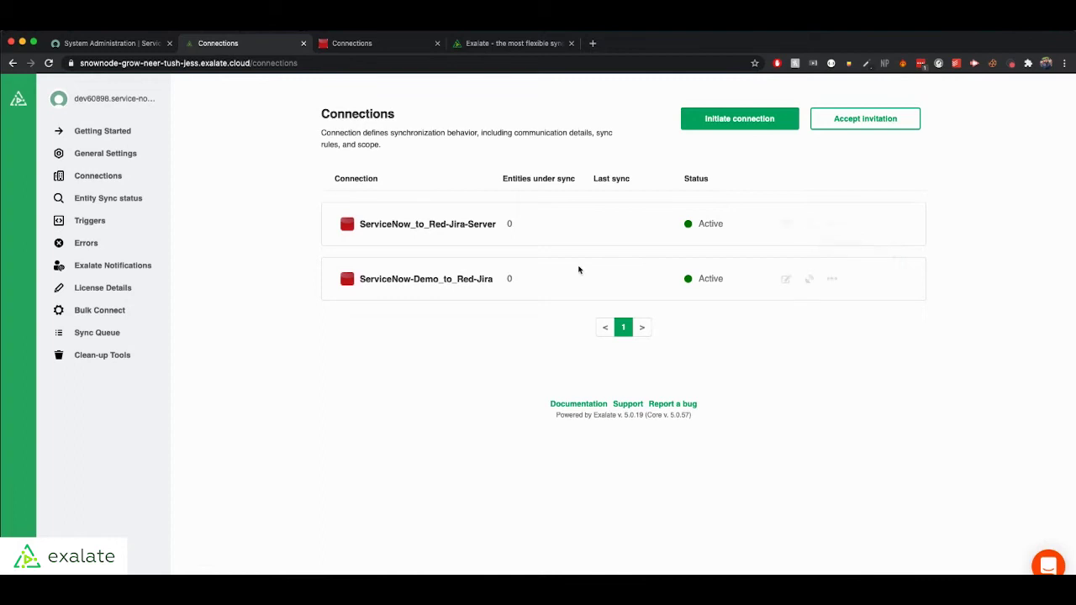
{"action": "left_click", "coordinate": [481, 361]}
{"action": "key", "text": "ctrl+v"}
{"action": "left_click", "coordinate": [665, 403]}
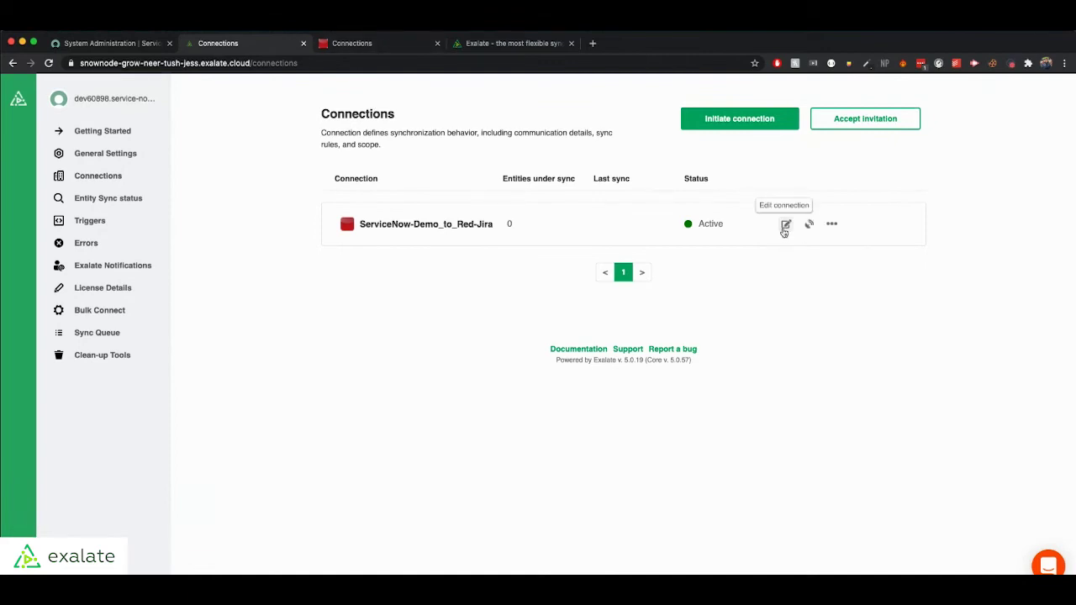
- Open the connection for editing and show its Sync Rules on the Jira side
{"action": "left_click", "coordinate": [783, 227]}
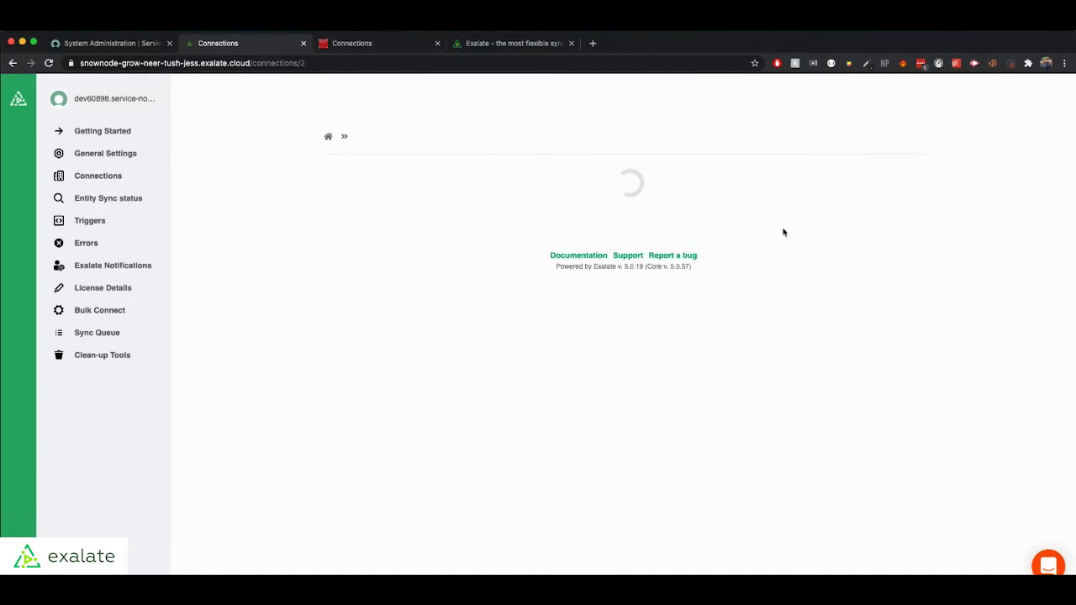
{"action": "left_click", "coordinate": [358, 43]}
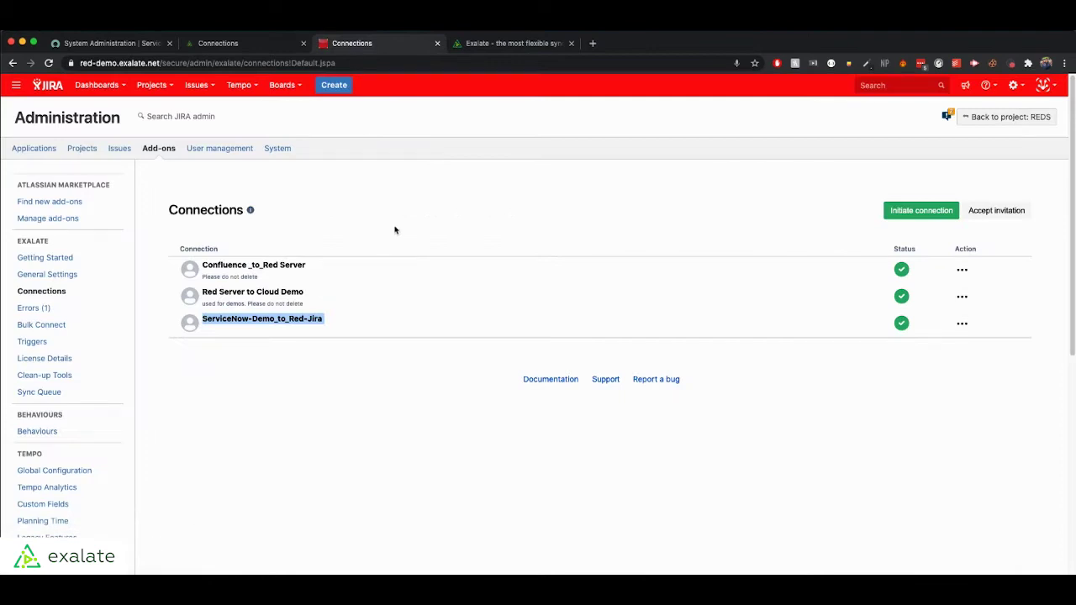
{"action": "left_click", "coordinate": [961, 323]}
{"action": "left_click", "coordinate": [955, 347]}
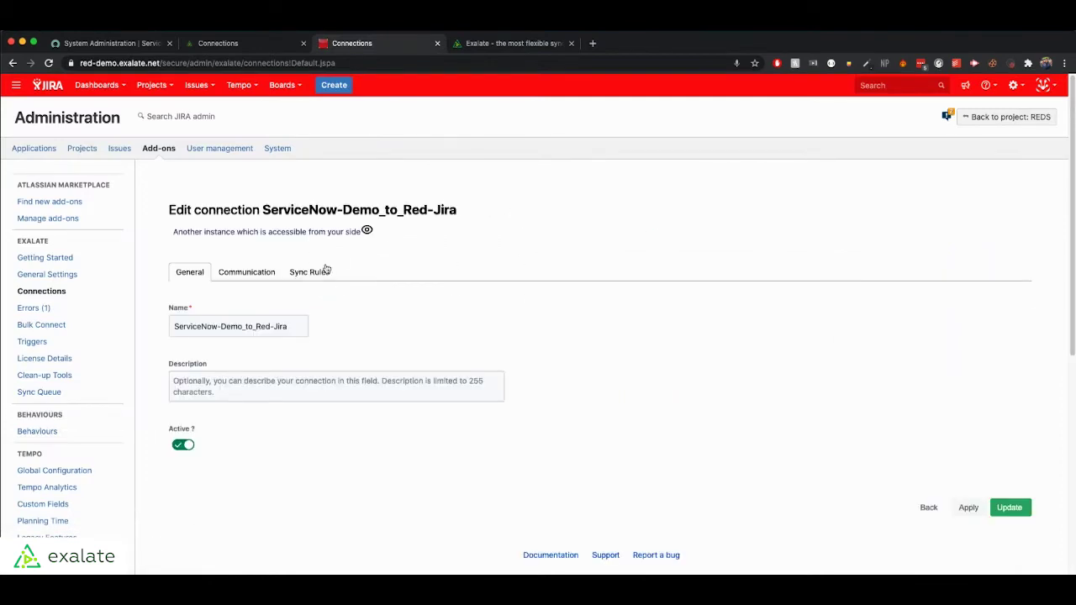
{"action": "left_click", "coordinate": [327, 270]}
- Show the ServiceNow connection's Rules and scroll through the scripts
{"action": "left_click", "coordinate": [264, 45]}
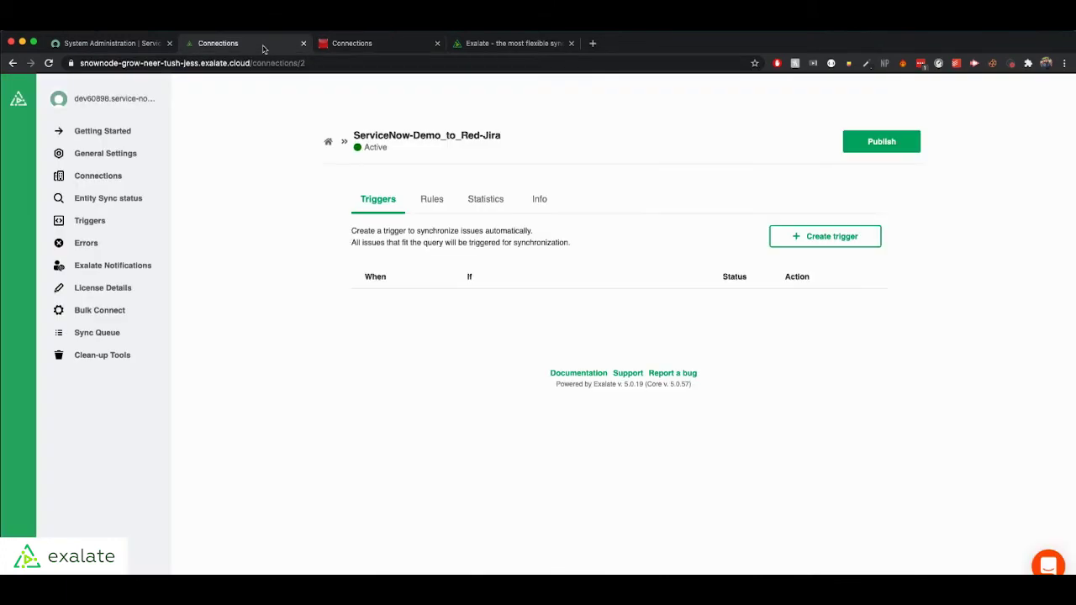
{"action": "left_click", "coordinate": [443, 202]}
{"action": "scroll", "coordinate": [322, 403], "scroll_direction": "down", "scroll_amount": 5}
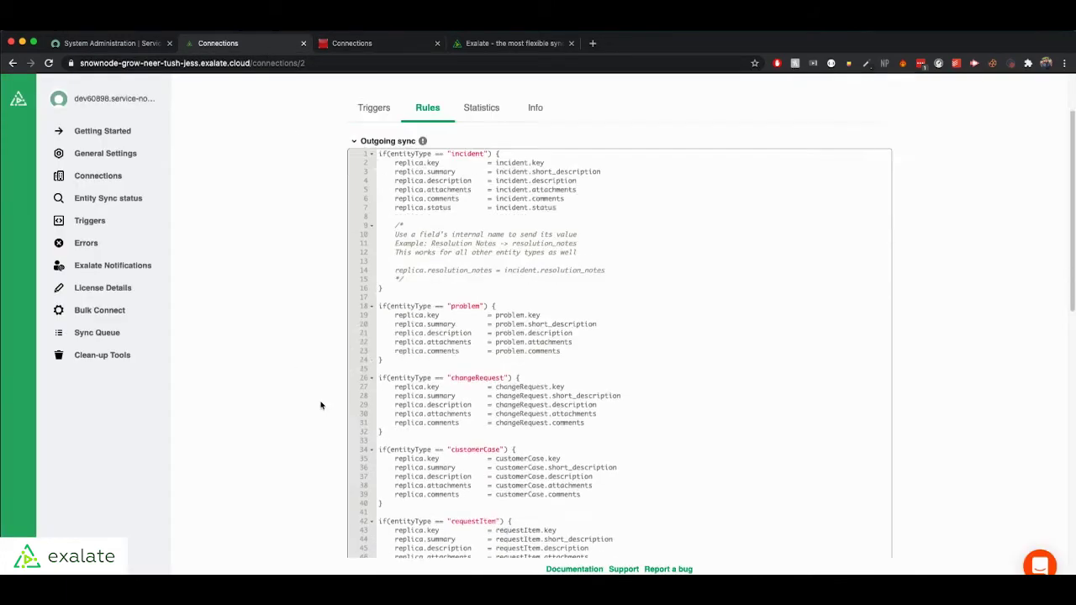
{"action": "scroll", "coordinate": [321, 403], "scroll_direction": "down", "scroll_amount": 5}
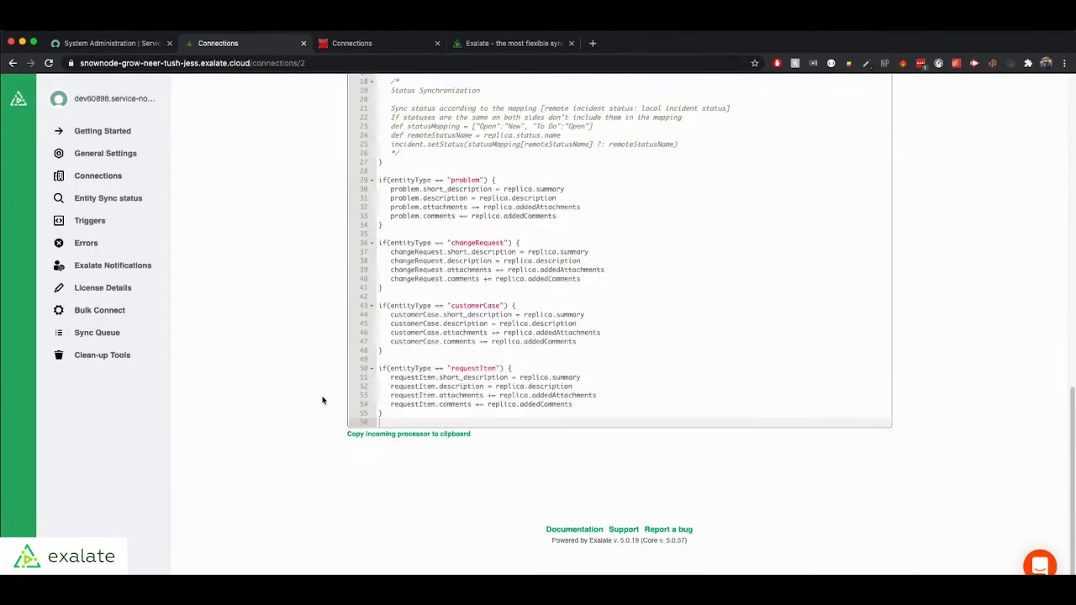
{"action": "scroll", "coordinate": [322, 400], "scroll_direction": "up", "scroll_amount": 10}
{"action": "left_click", "coordinate": [370, 43]}
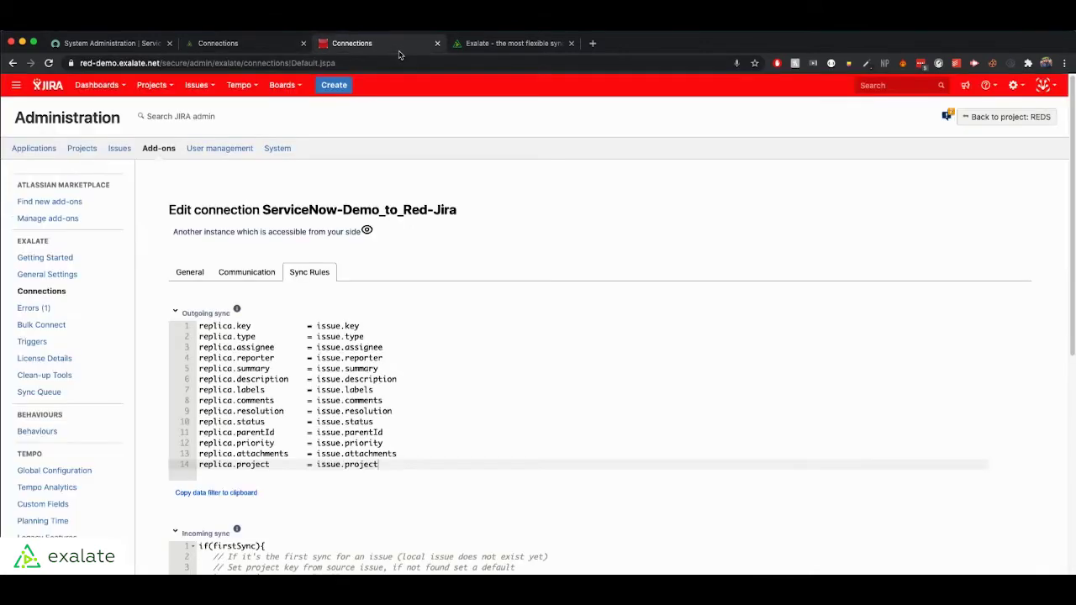
{"action": "scroll", "coordinate": [441, 314], "scroll_direction": "down", "scroll_amount": 4}
{"action": "scroll", "coordinate": [439, 307], "scroll_direction": "up", "scroll_amount": 3}
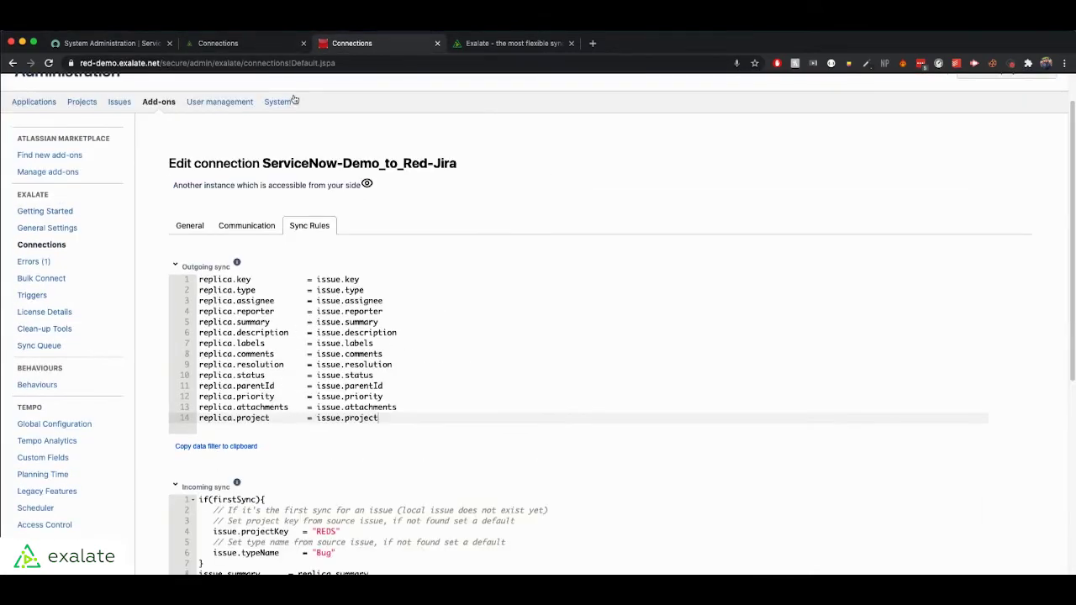
{"action": "left_click", "coordinate": [252, 44]}
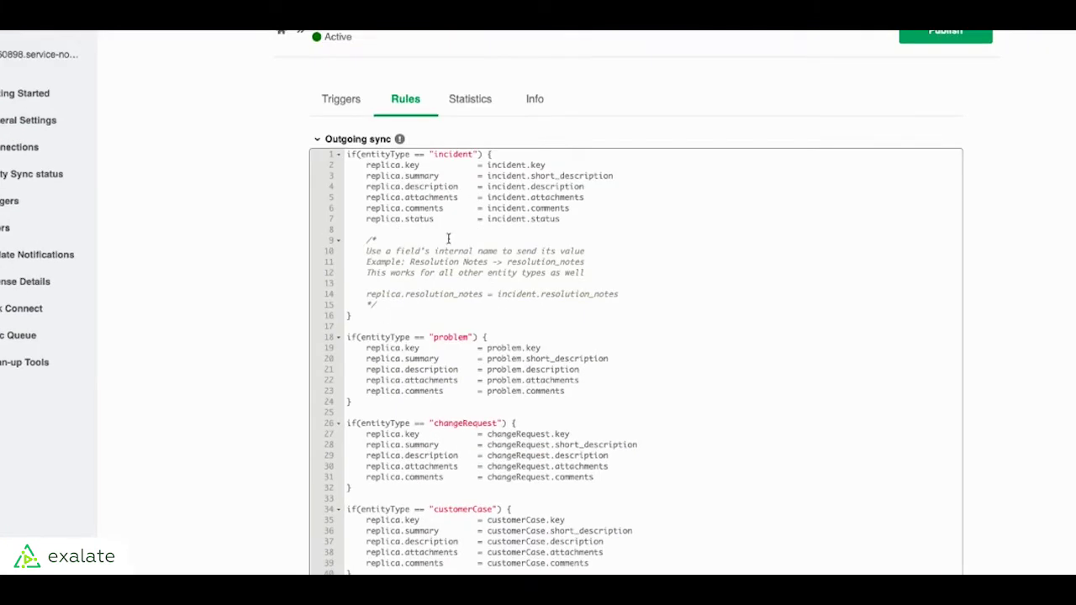
{"action": "left_click_drag", "start_coordinate": [349, 154], "coordinate": [413, 327]}
{"action": "left_click", "coordinate": [413, 326]}
{"action": "scroll", "coordinate": [412, 329], "scroll_direction": "down", "scroll_amount": 8}
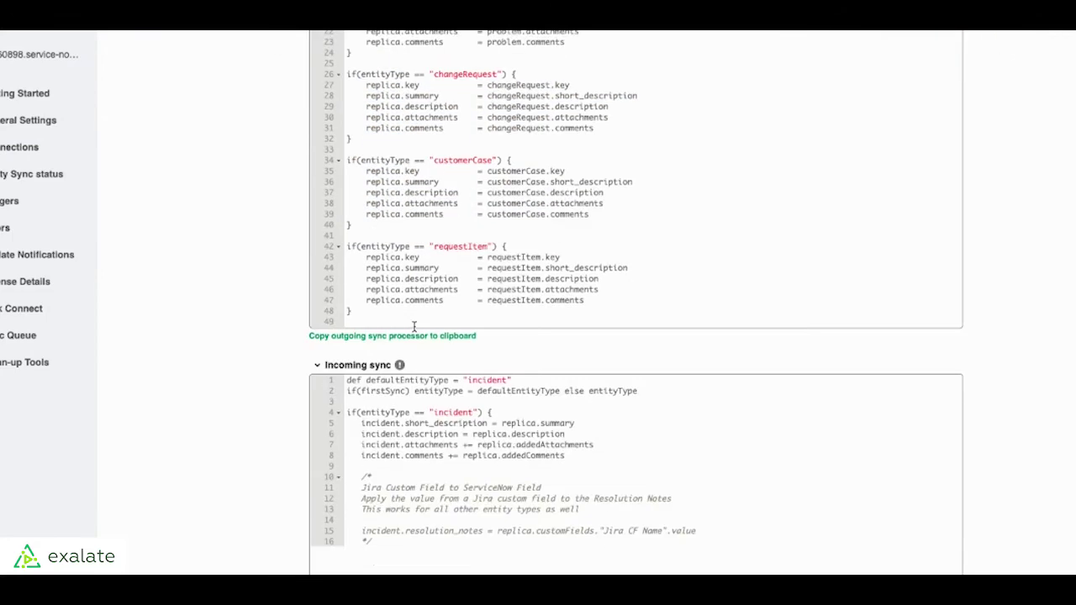
{"action": "scroll", "coordinate": [723, 434], "scroll_direction": "down", "scroll_amount": 5}
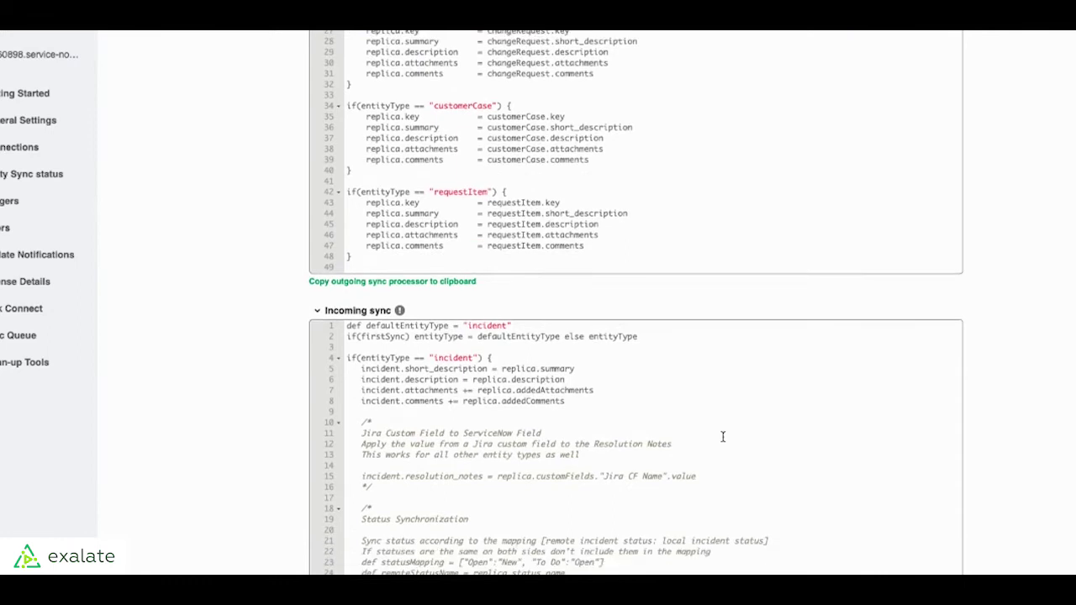
{"action": "left_click_drag", "start_coordinate": [410, 419], "coordinate": [348, 144]}
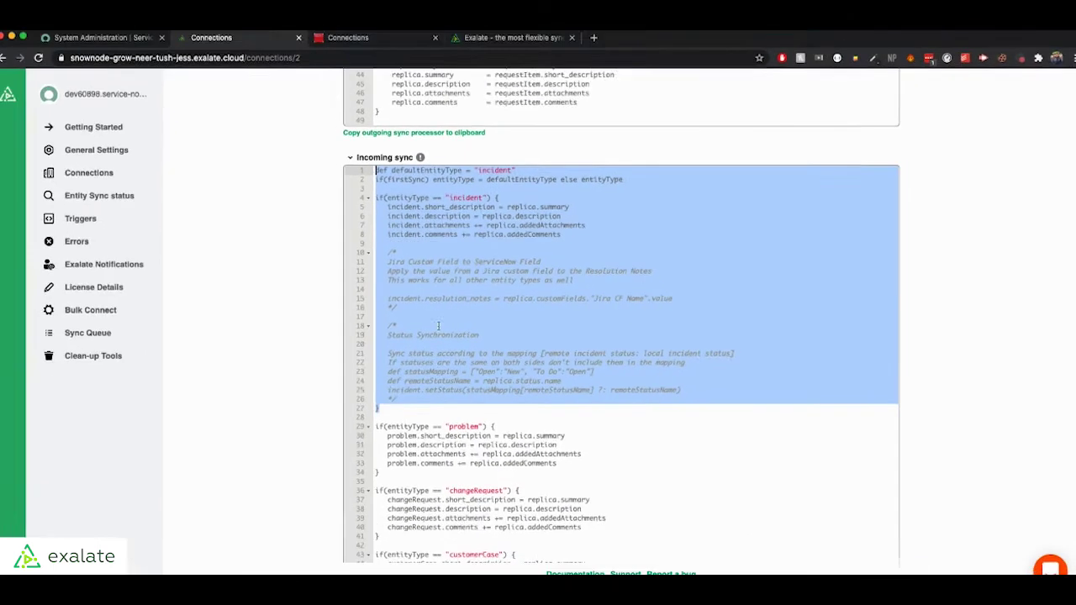
{"action": "left_click", "coordinate": [524, 317]}
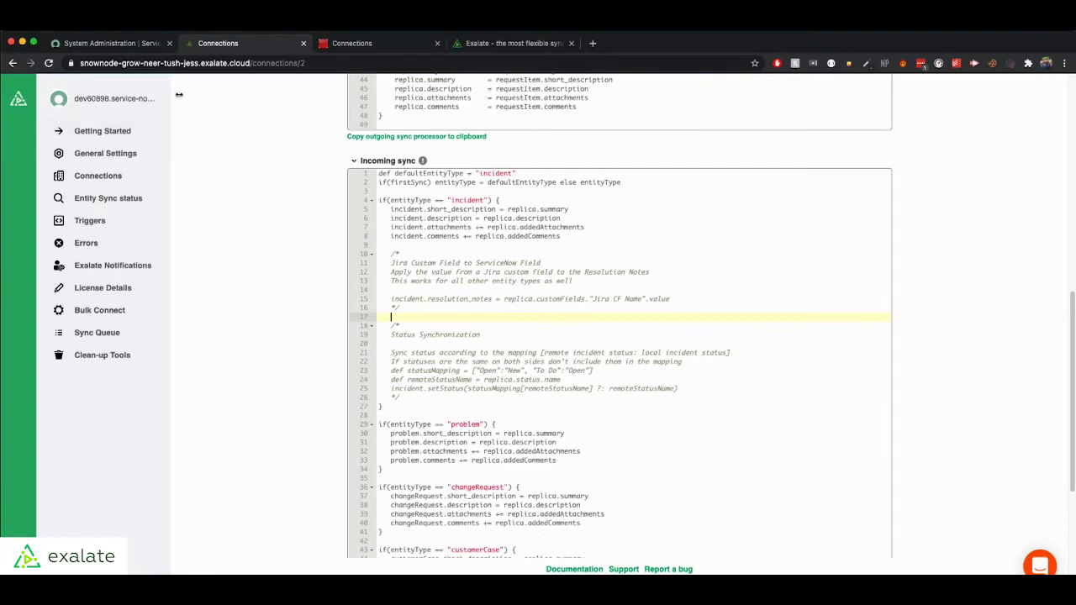
- Highlight the 14-line outgoing sync script in Jira's Sync Rules
{"action": "left_click", "coordinate": [319, 47]}
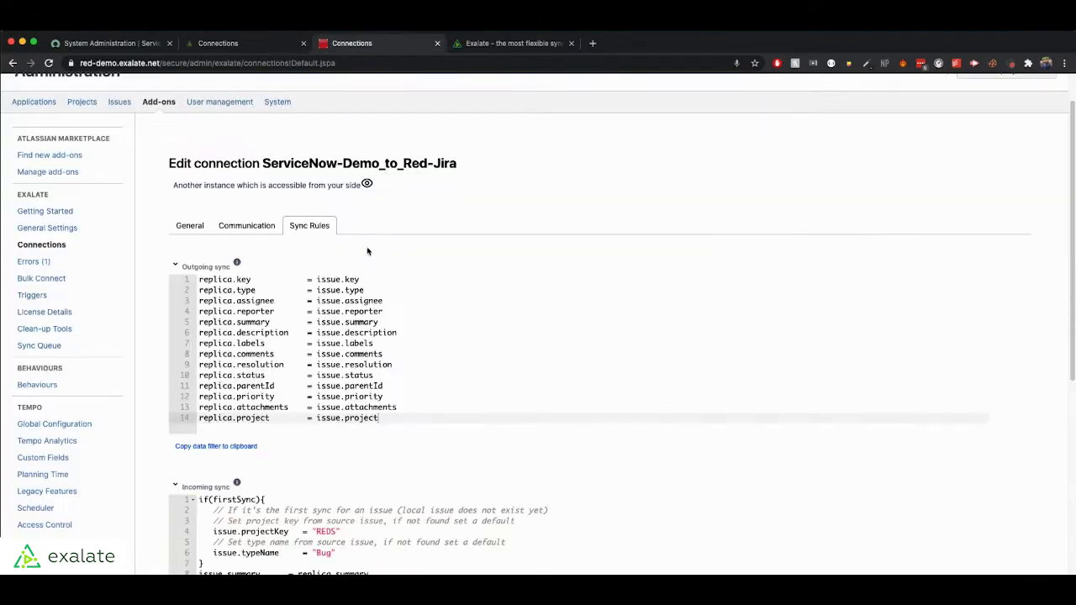
{"action": "left_click", "coordinate": [312, 407]}
{"action": "left_click_drag", "start_coordinate": [379, 417], "coordinate": [348, 438]}
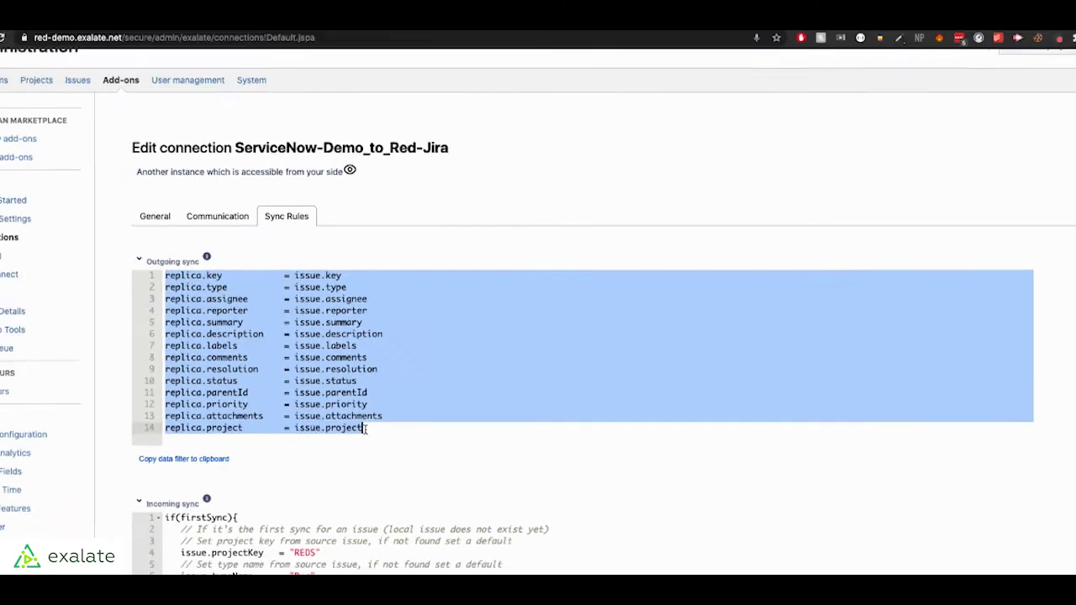
{"action": "left_click", "coordinate": [364, 429]}
{"action": "scroll", "coordinate": [368, 426], "scroll_direction": "down", "scroll_amount": 3}
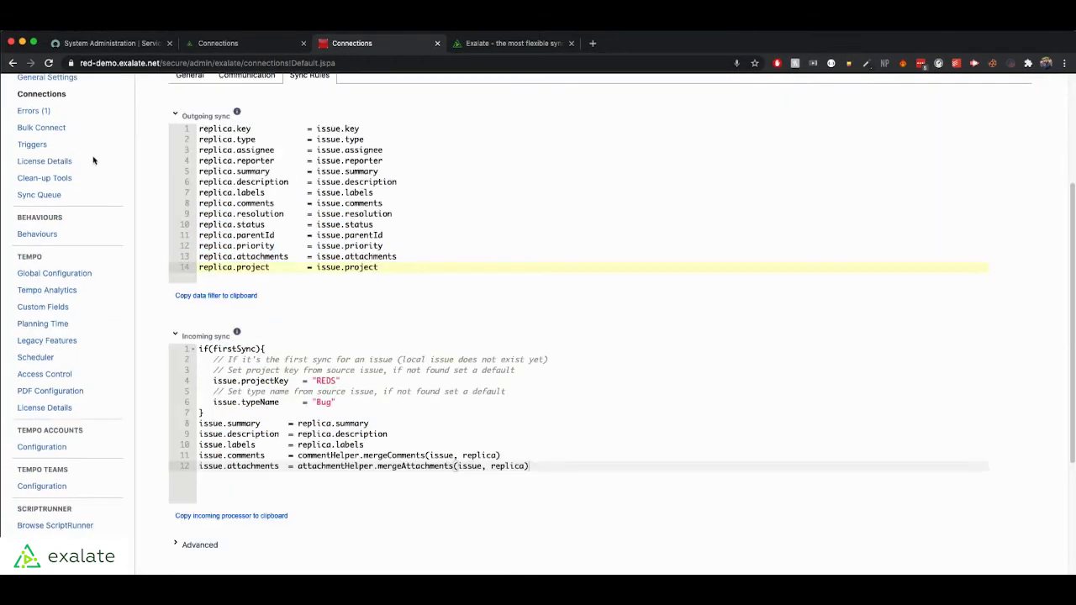
- Highlight the 12-line incoming script and its line setting project key REDS
{"action": "left_click", "coordinate": [199, 349]}
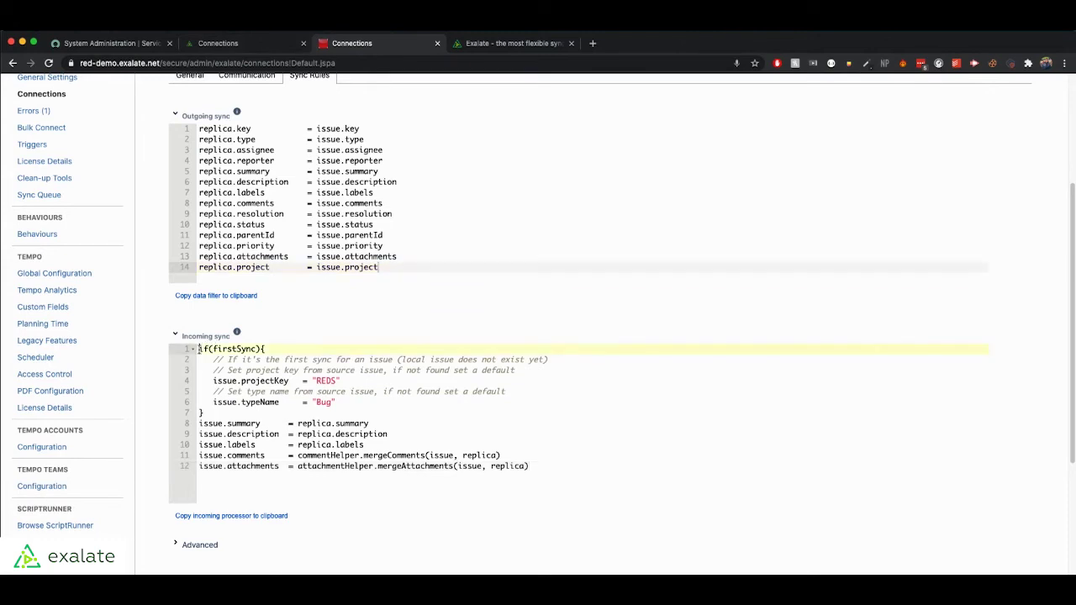
{"action": "left_click_drag", "start_coordinate": [199, 350], "coordinate": [562, 462]}
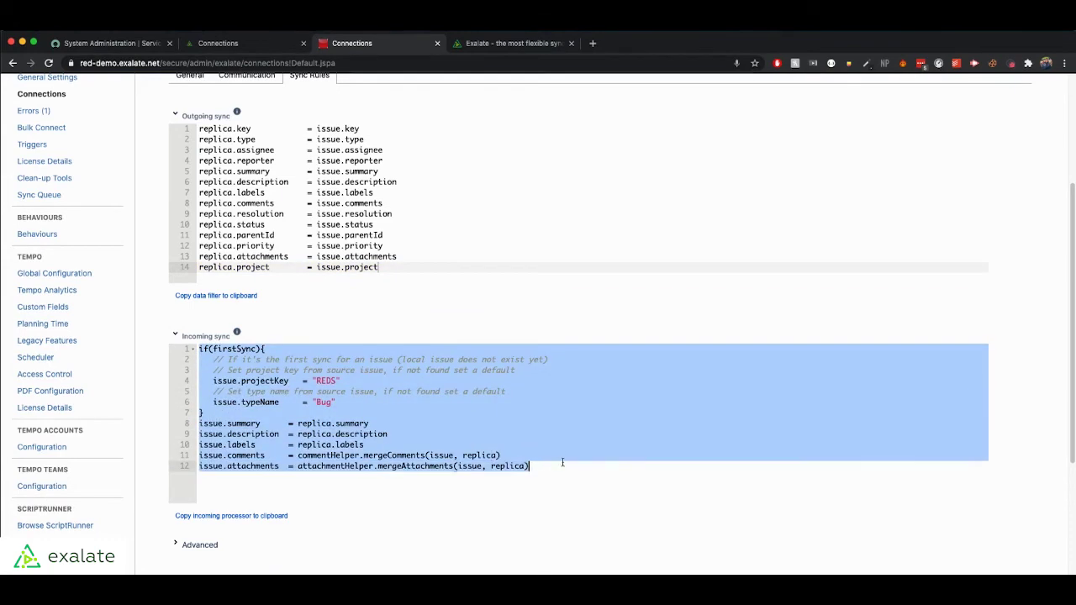
{"action": "left_click", "coordinate": [307, 416]}
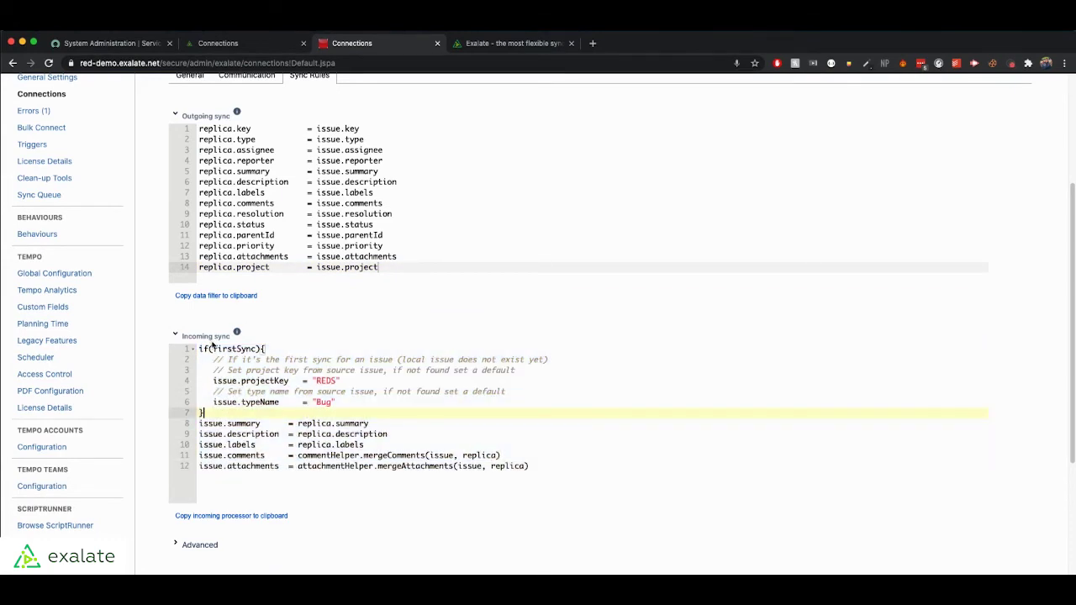
{"action": "left_click", "coordinate": [199, 349]}
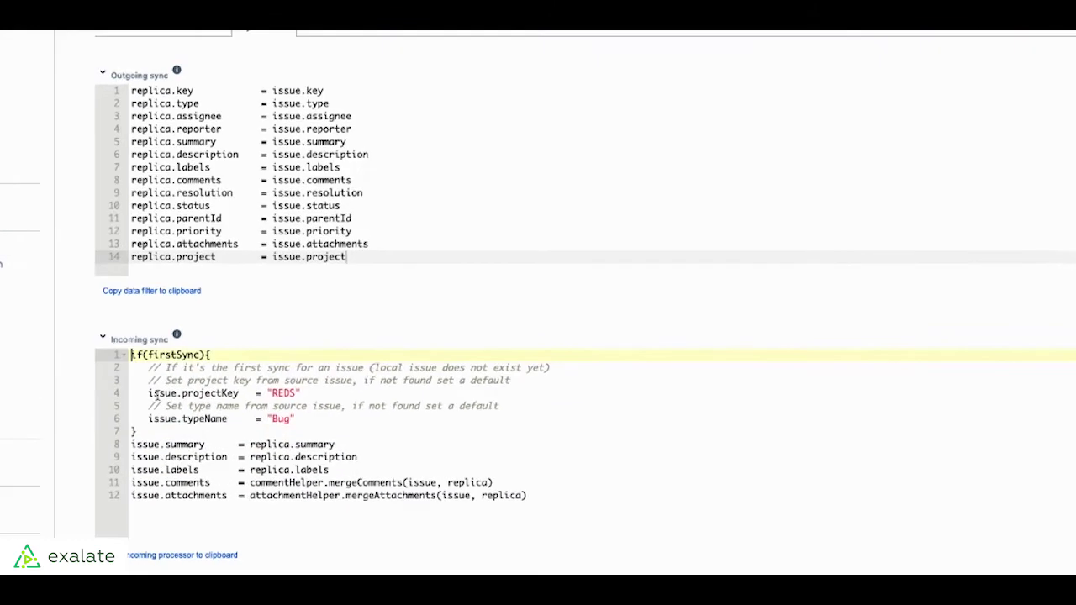
{"action": "left_click_drag", "start_coordinate": [213, 381], "coordinate": [356, 380]}
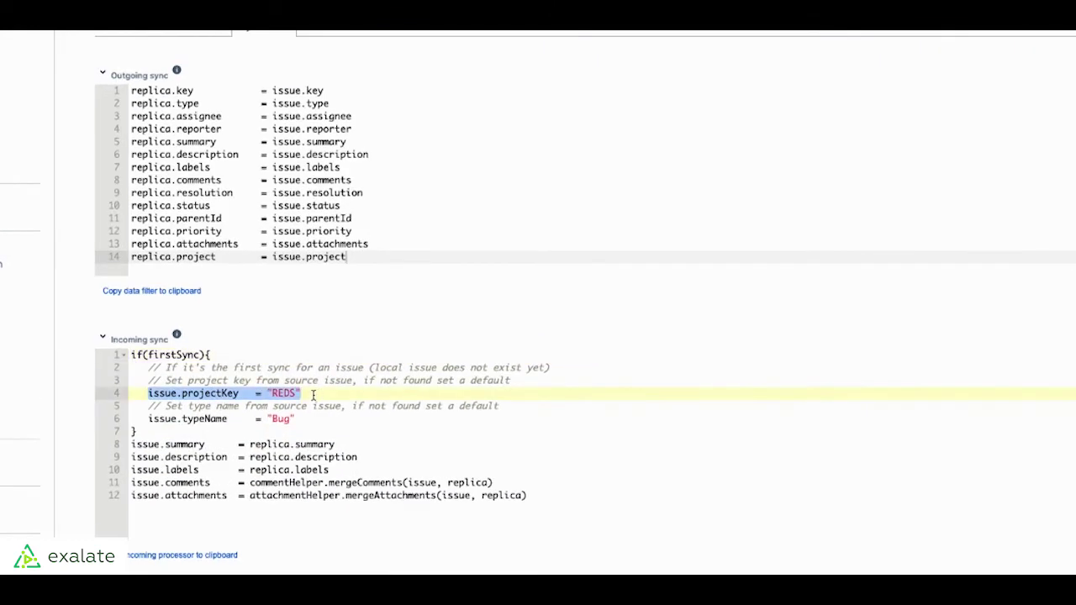
{"action": "left_click", "coordinate": [313, 394]}
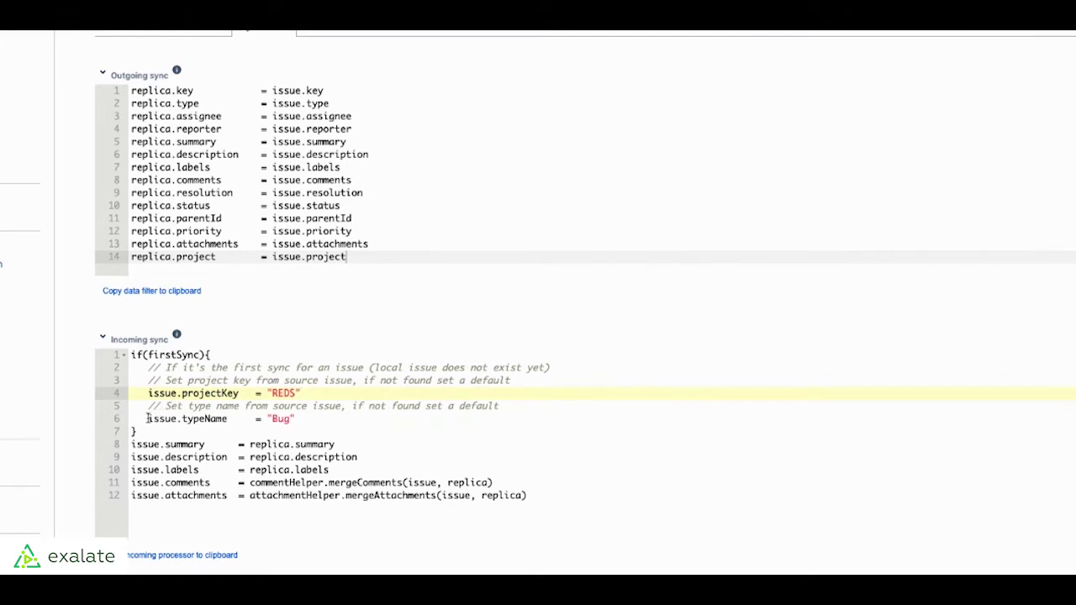
- Point out the issue type Bug assignment and the field mappings from line 8
{"action": "left_click_drag", "start_coordinate": [148, 419], "coordinate": [312, 421]}
{"action": "left_click", "coordinate": [284, 419]}
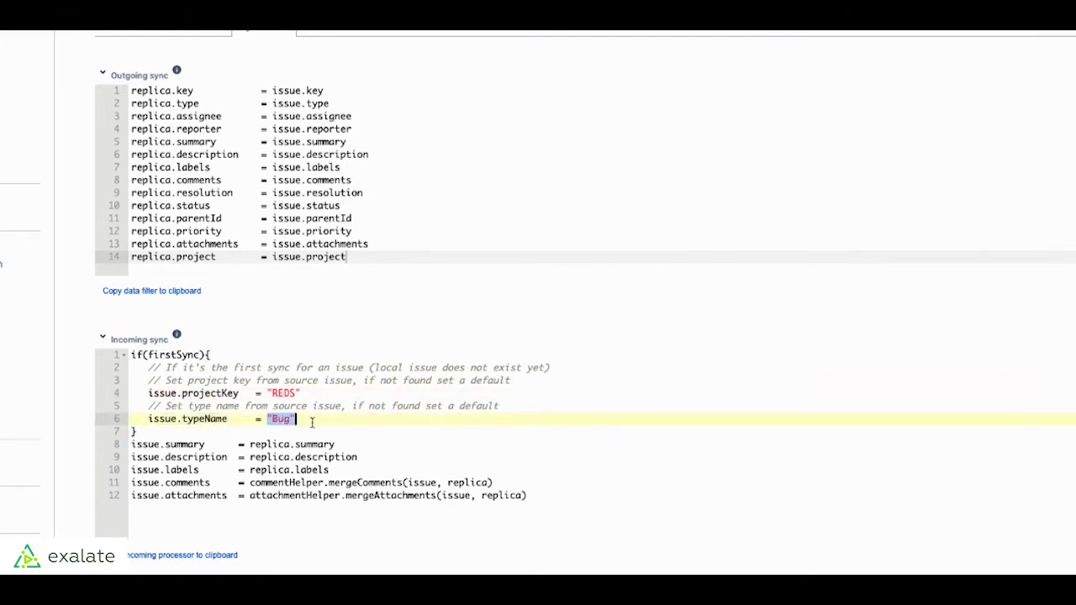
{"action": "left_click", "coordinate": [290, 431]}
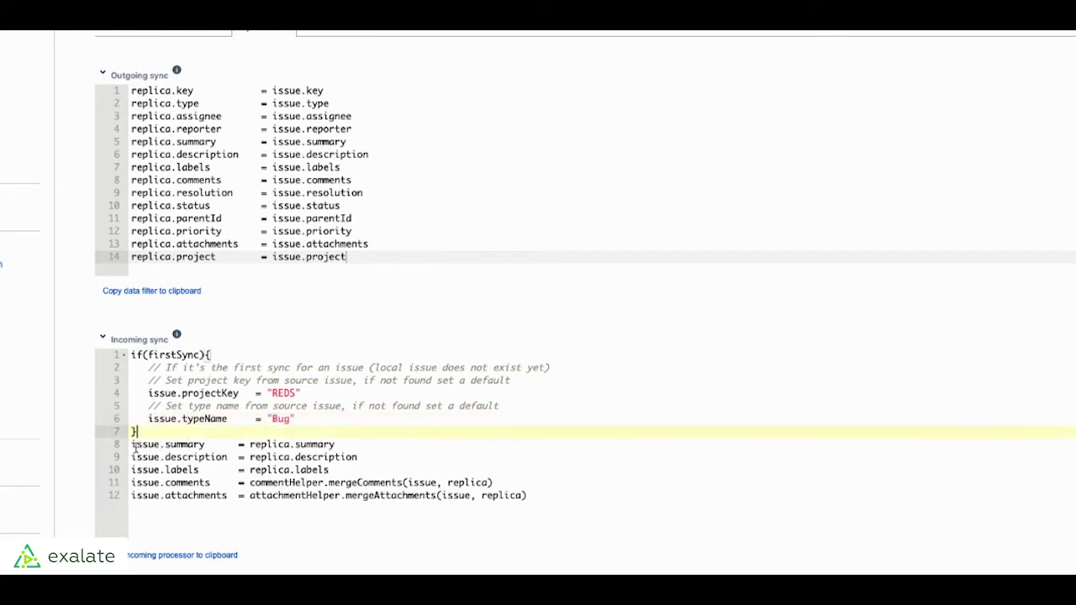
{"action": "left_click_drag", "start_coordinate": [132, 444], "coordinate": [176, 468]}
{"action": "left_click", "coordinate": [193, 495]}
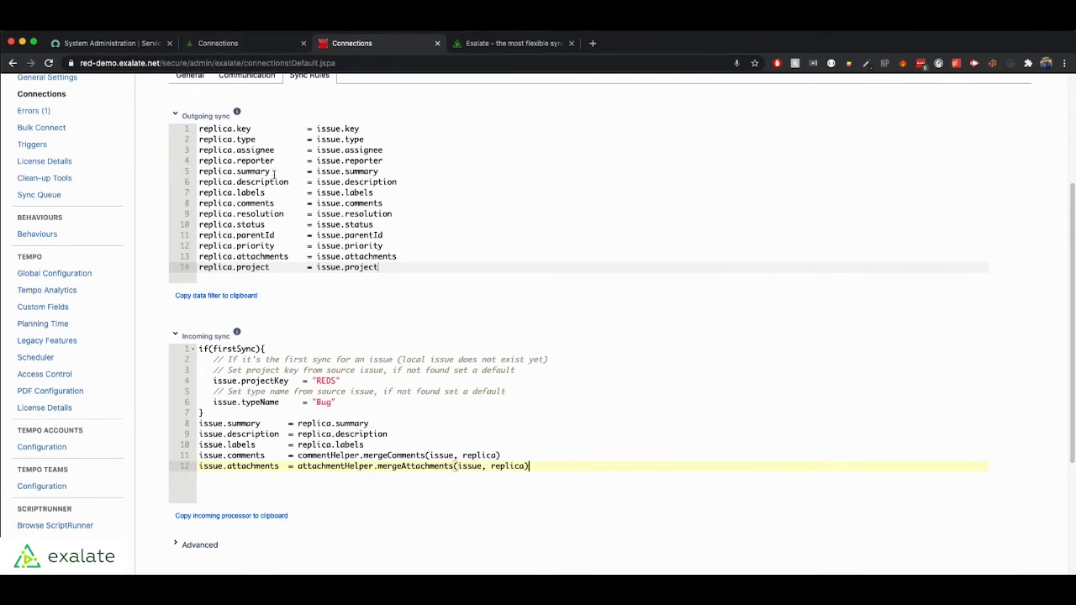
- Point out the incident condition in the ServiceNow outgoing sync script
{"action": "left_click", "coordinate": [239, 44]}
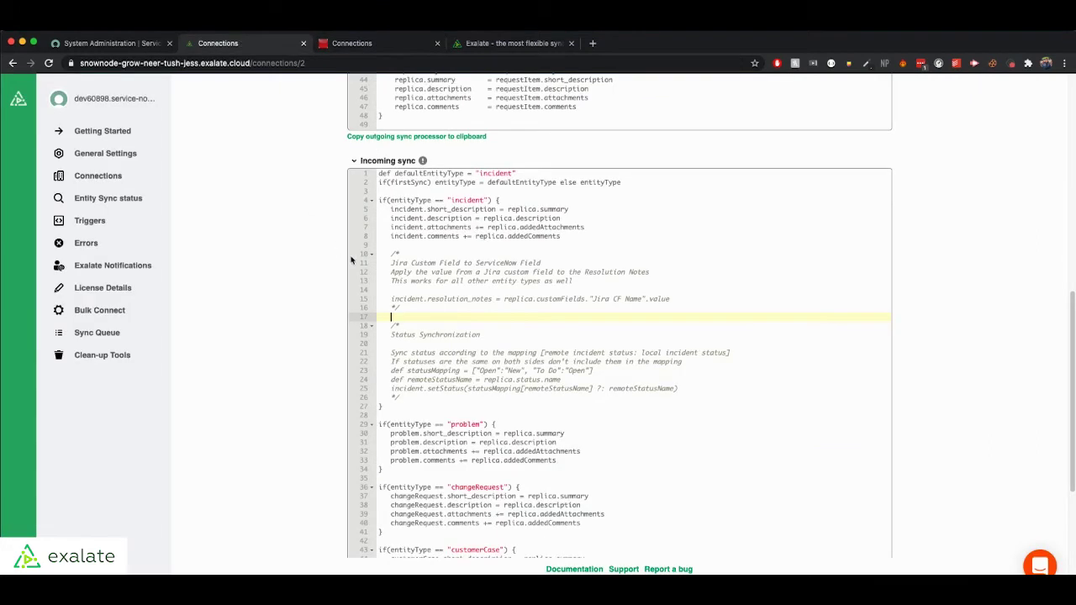
{"action": "scroll", "coordinate": [352, 259], "scroll_direction": "up", "scroll_amount": 10}
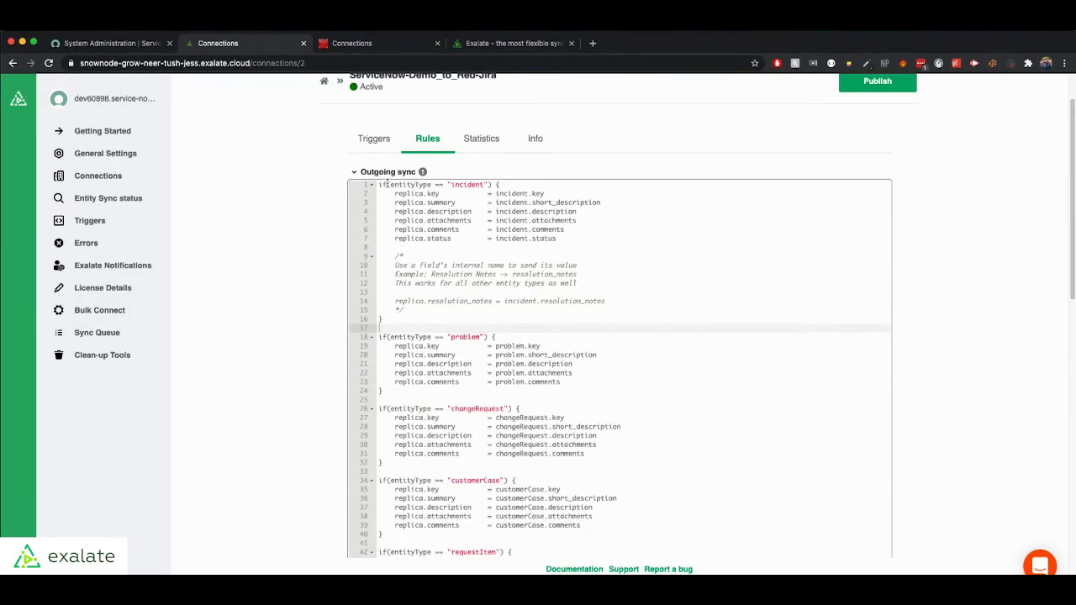
{"action": "left_click_drag", "start_coordinate": [386, 184], "coordinate": [479, 184]}
{"action": "left_click", "coordinate": [479, 184]}
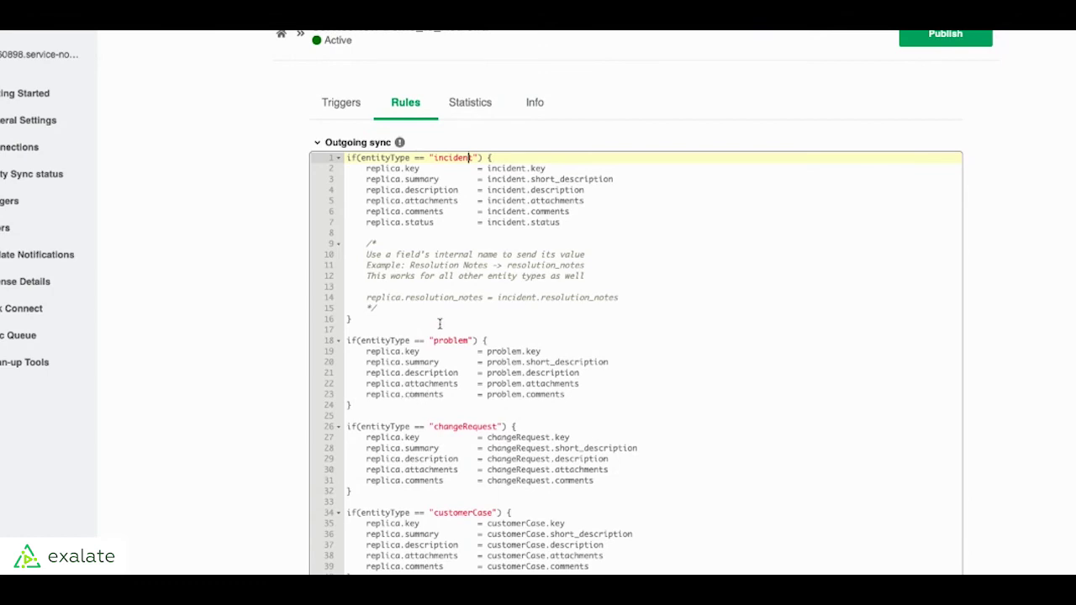
- Leave the Jira connection editor unsaved and return to the ServiceNow connection's rules
{"action": "left_click", "coordinate": [366, 44]}
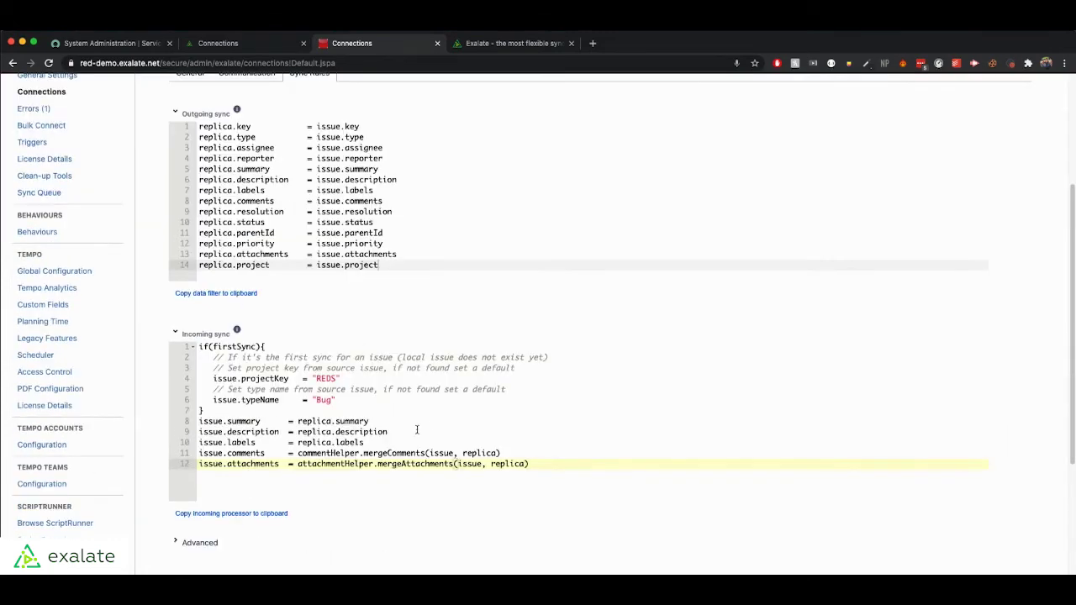
{"action": "scroll", "coordinate": [416, 430], "scroll_direction": "up", "scroll_amount": 2}
{"action": "scroll", "coordinate": [969, 230], "scroll_direction": "up", "scroll_amount": 1}
{"action": "scroll", "coordinate": [668, 330], "scroll_direction": "down", "scroll_amount": 5}
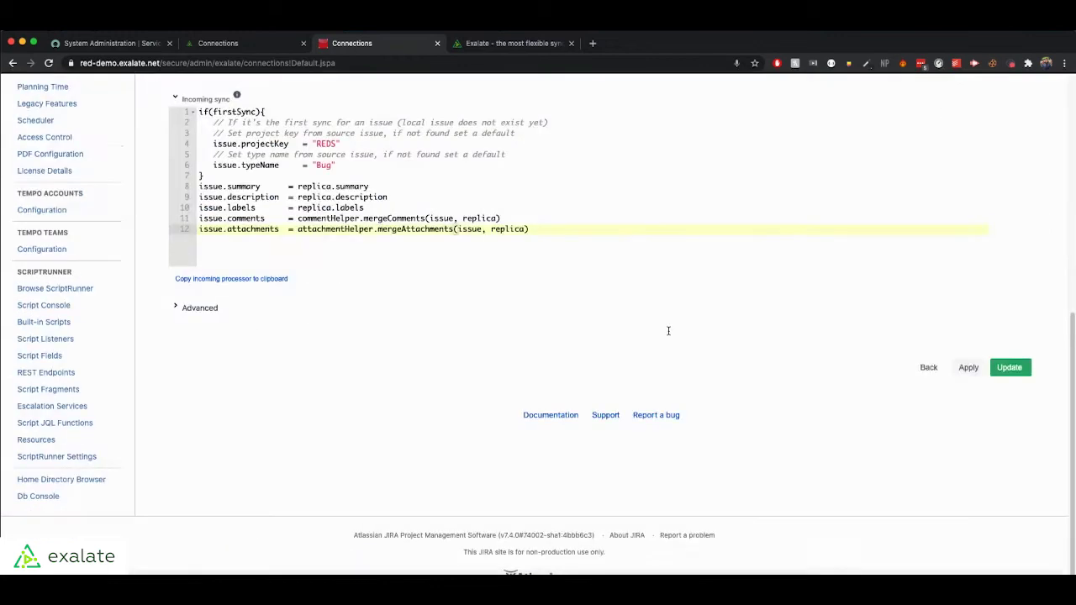
{"action": "left_click", "coordinate": [924, 368]}
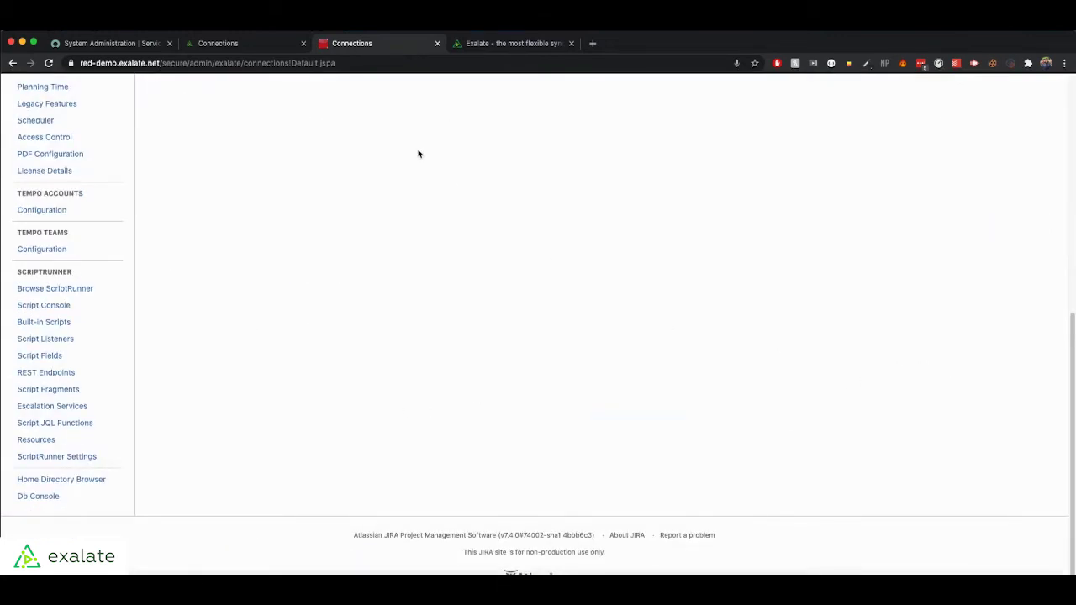
{"action": "left_click", "coordinate": [269, 46]}
- Publish the ServiceNow-Demo_to_Red-Jira rules, review the outgoing script, and return to Connections
{"action": "scroll", "coordinate": [588, 345], "scroll_direction": "up", "scroll_amount": 1}
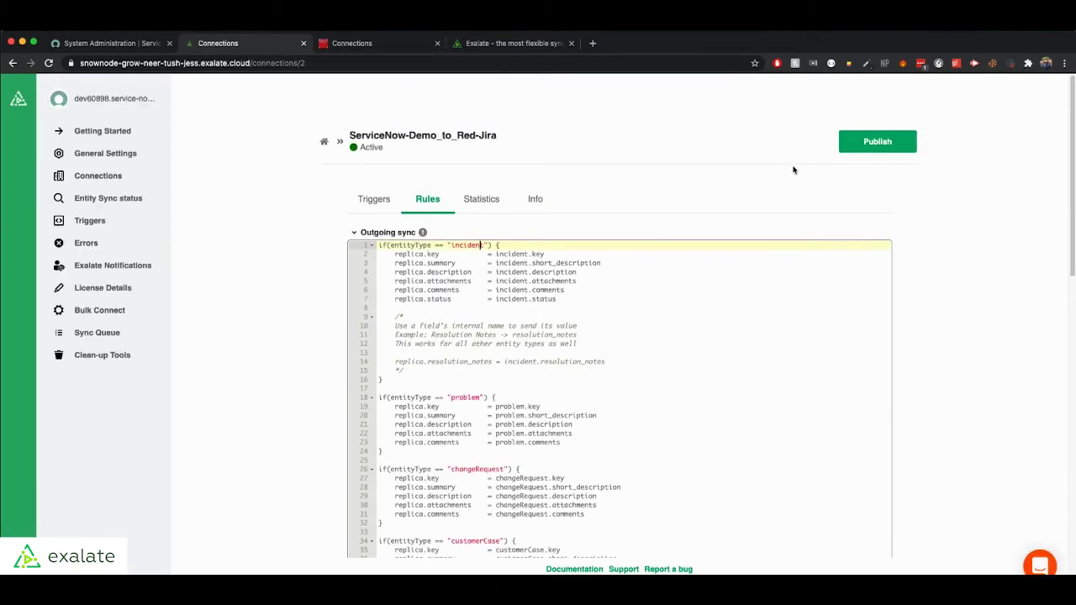
{"action": "left_click", "coordinate": [856, 145]}
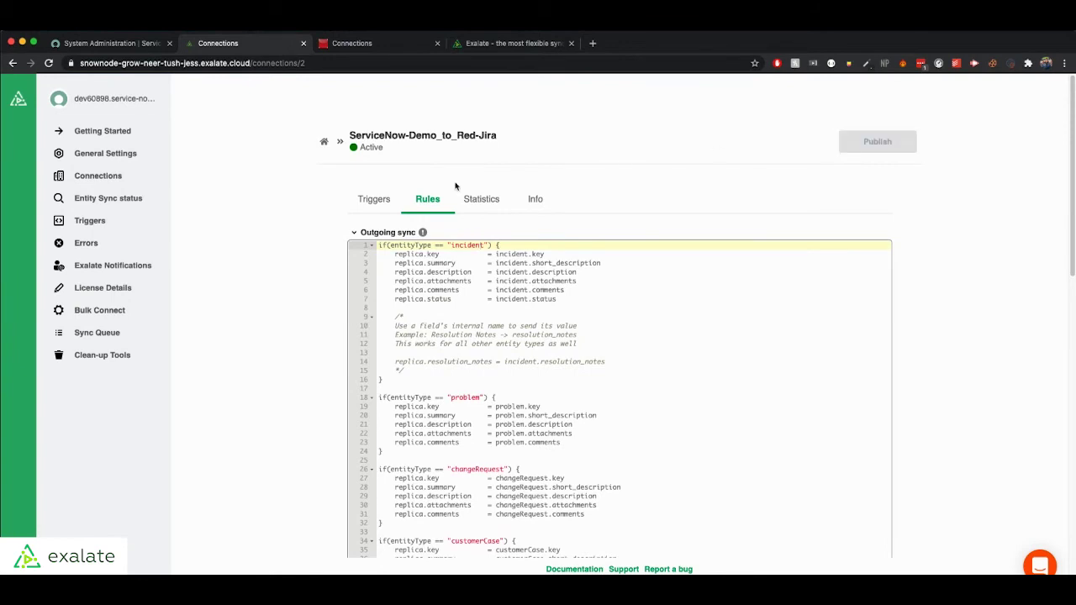
{"action": "scroll", "coordinate": [531, 291], "scroll_direction": "down", "scroll_amount": 2}
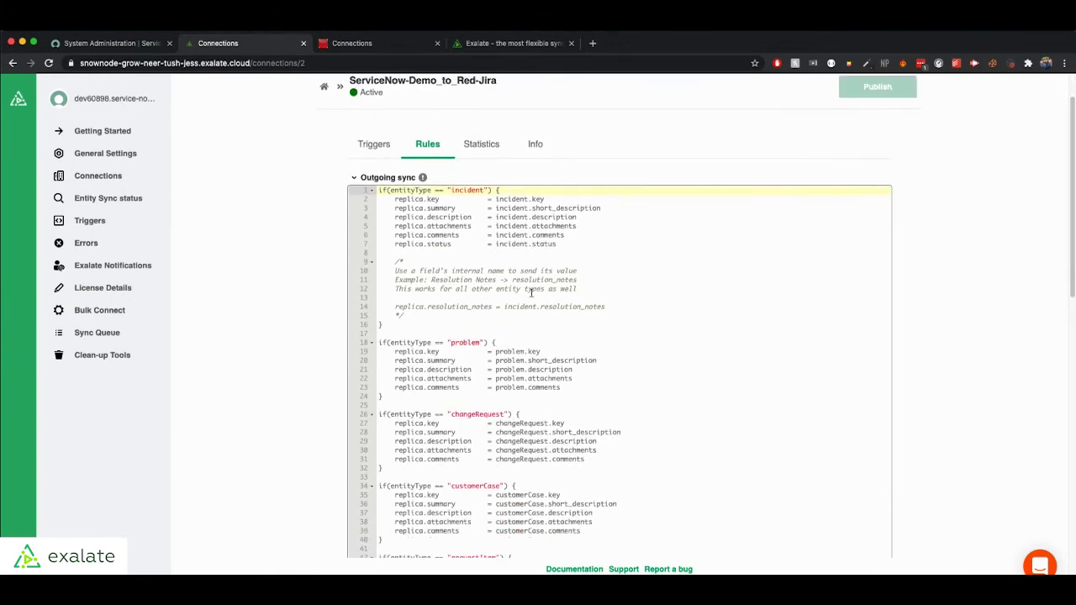
{"action": "scroll", "coordinate": [470, 210], "scroll_direction": "down", "scroll_amount": 3}
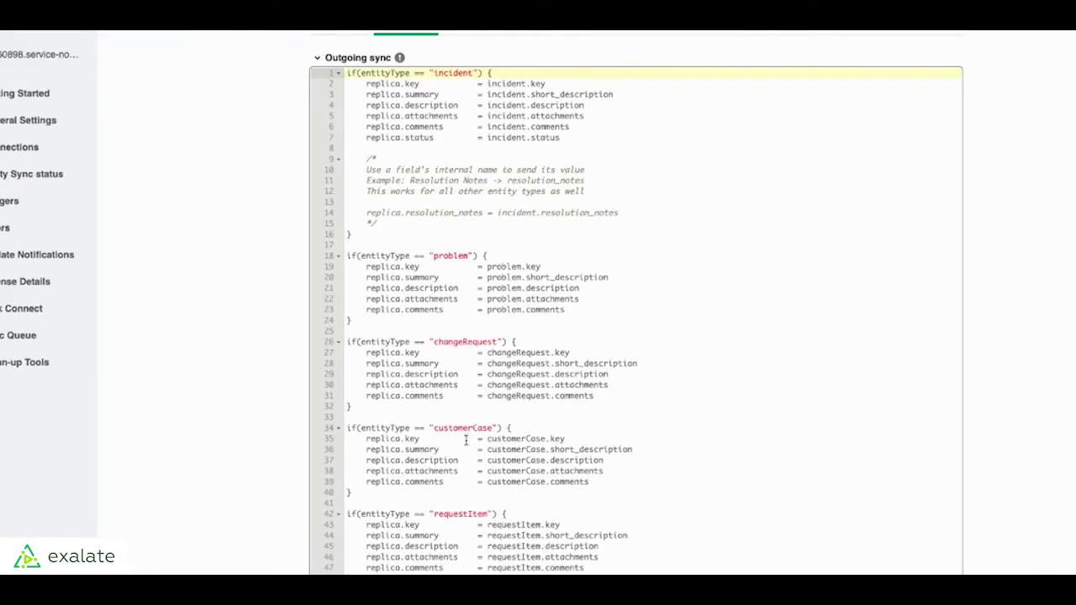
{"action": "scroll", "coordinate": [391, 492], "scroll_direction": "down", "scroll_amount": 5}
{"action": "scroll", "coordinate": [482, 435], "scroll_direction": "up", "scroll_amount": 5}
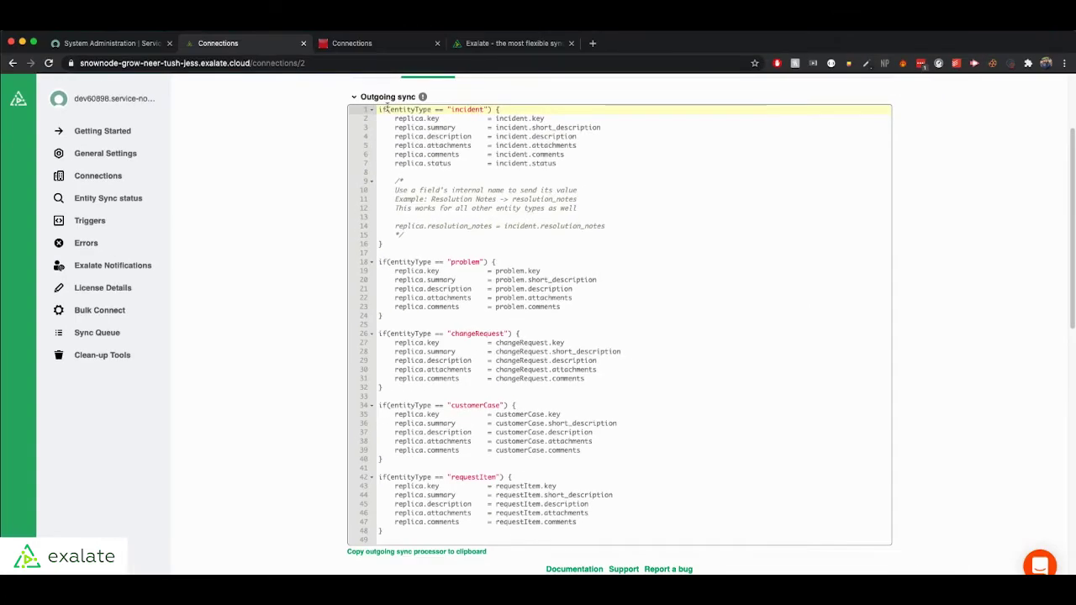
{"action": "scroll", "coordinate": [351, 219], "scroll_direction": "up", "scroll_amount": 3}
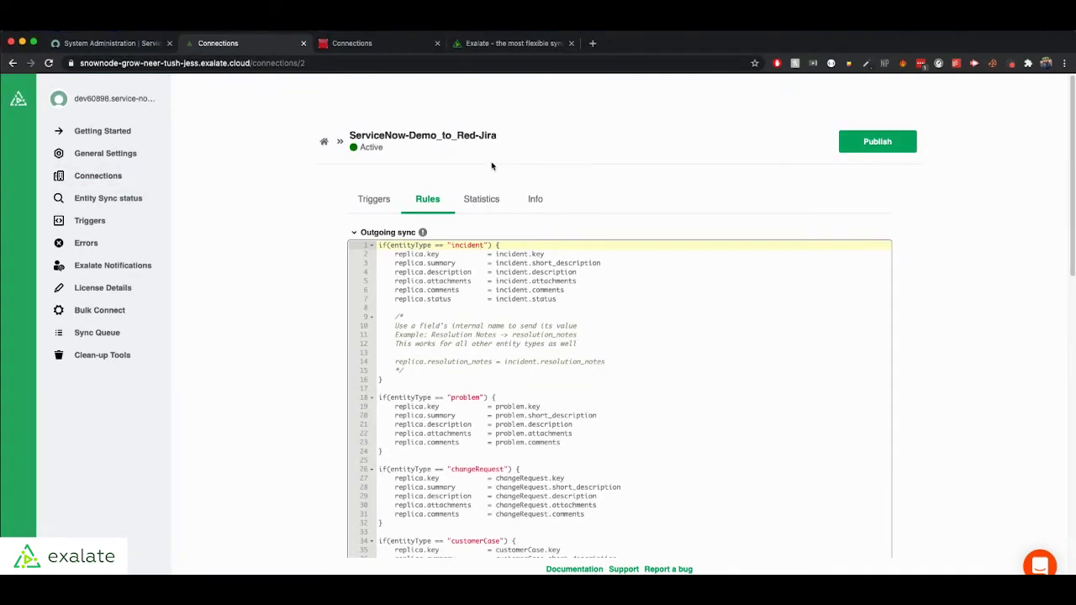
{"action": "left_click", "coordinate": [323, 144]}
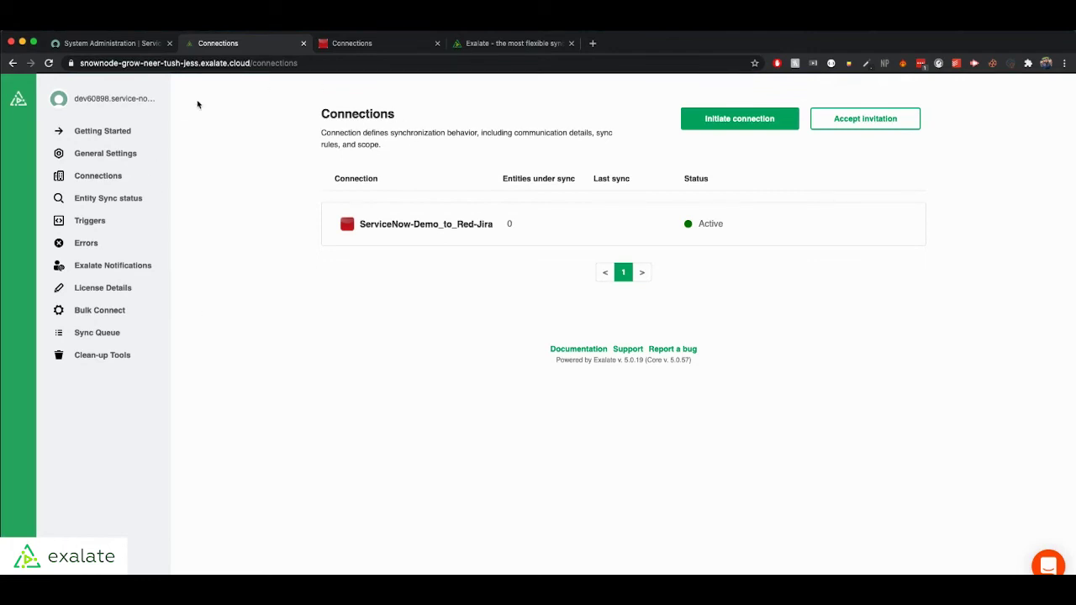
- Point out the ServiceNow-Demo_to_Red-Jira connection name, then come back to the Exalate connections page
{"action": "left_click_drag", "start_coordinate": [359, 223], "coordinate": [490, 224]}
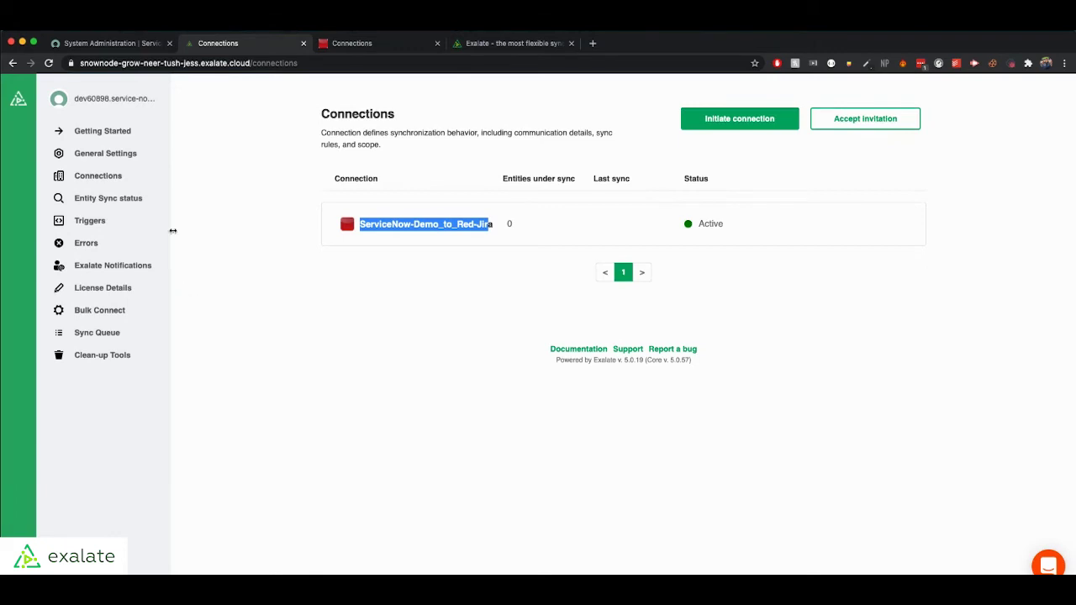
{"action": "left_click", "coordinate": [336, 133]}
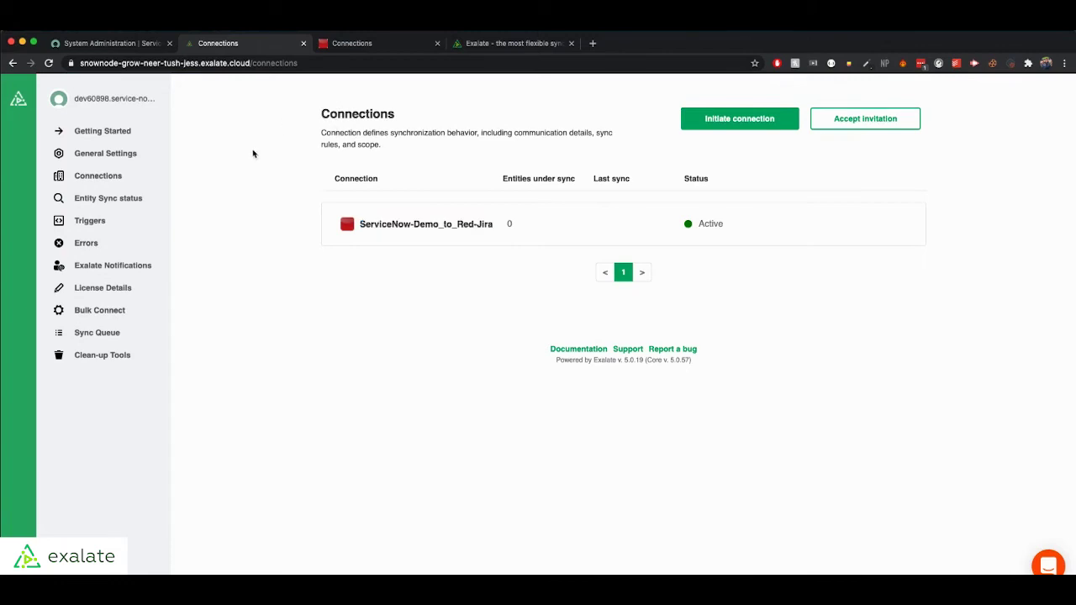
{"action": "left_click_drag", "start_coordinate": [253, 154], "coordinate": [85, 52]}
{"action": "left_click", "coordinate": [84, 46]}
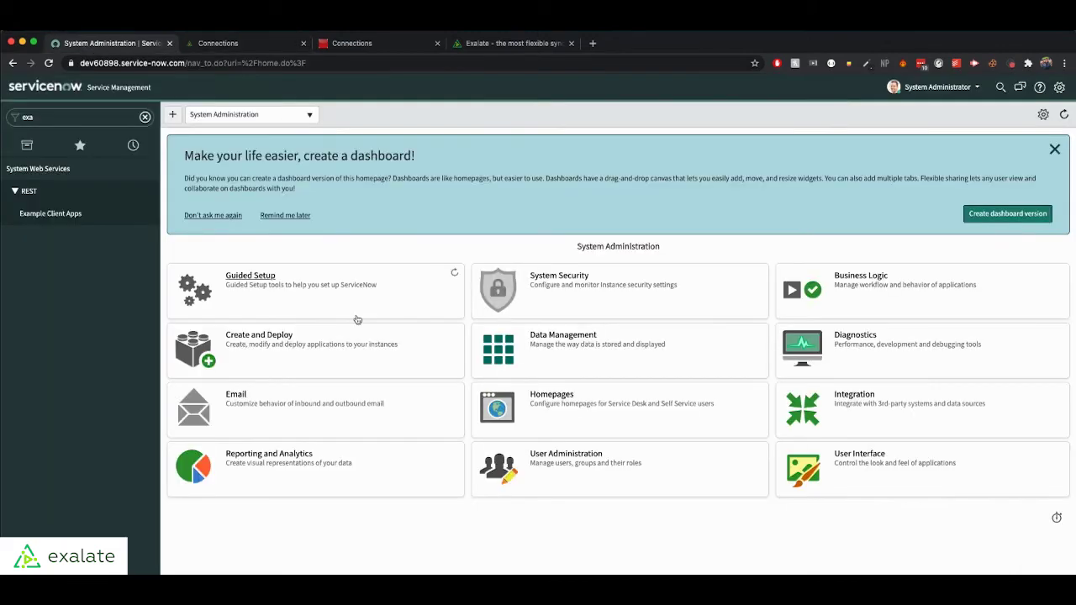
{"action": "left_click", "coordinate": [223, 46]}
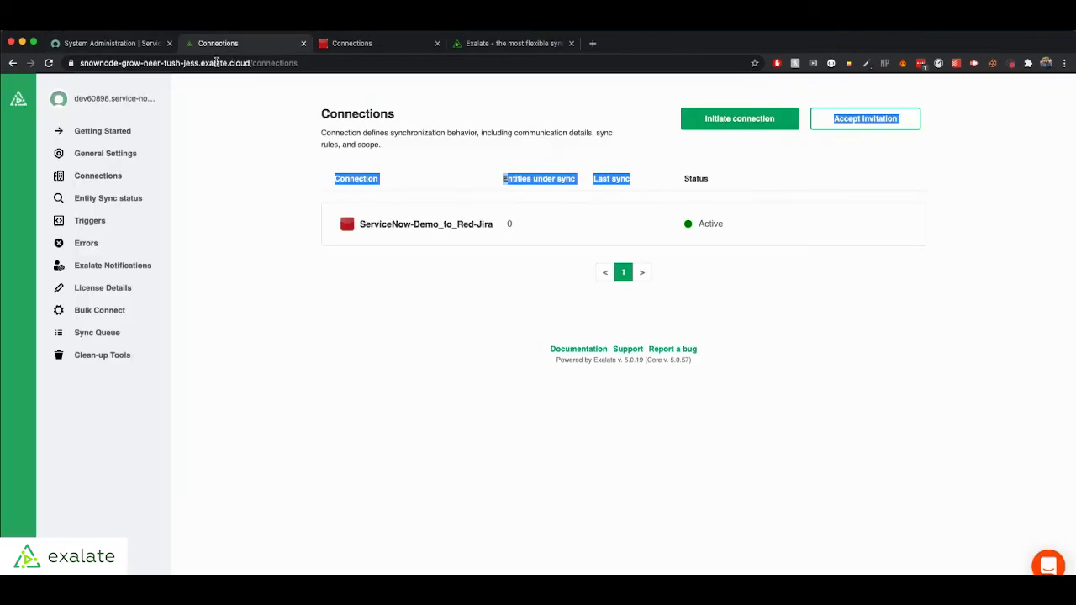
{"action": "left_click", "coordinate": [298, 275]}
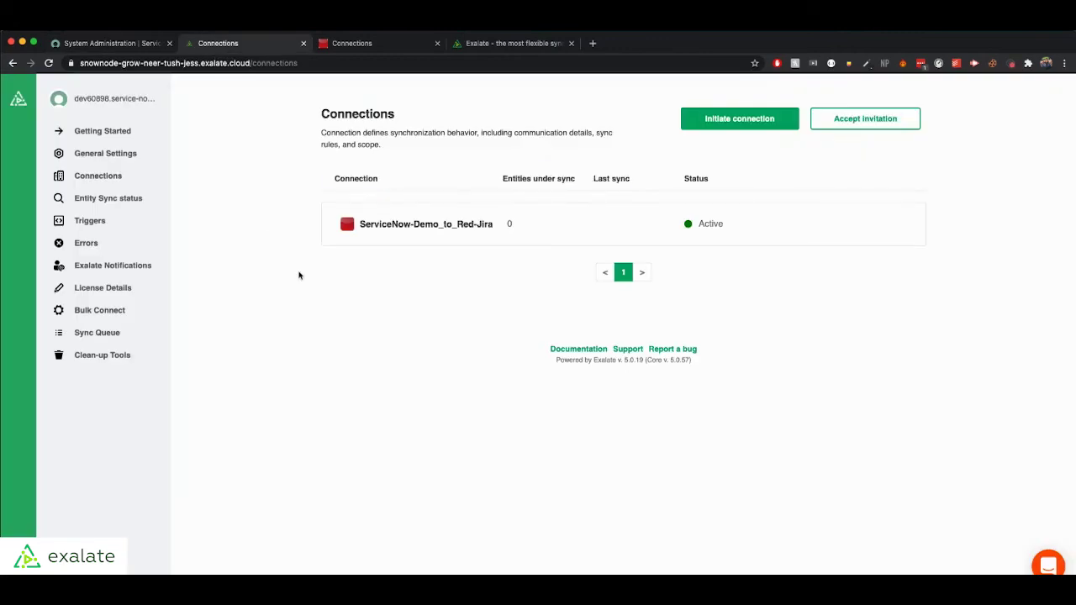
- Start a new trigger from the Triggers page and focus its If query field
{"action": "left_click", "coordinate": [87, 221]}
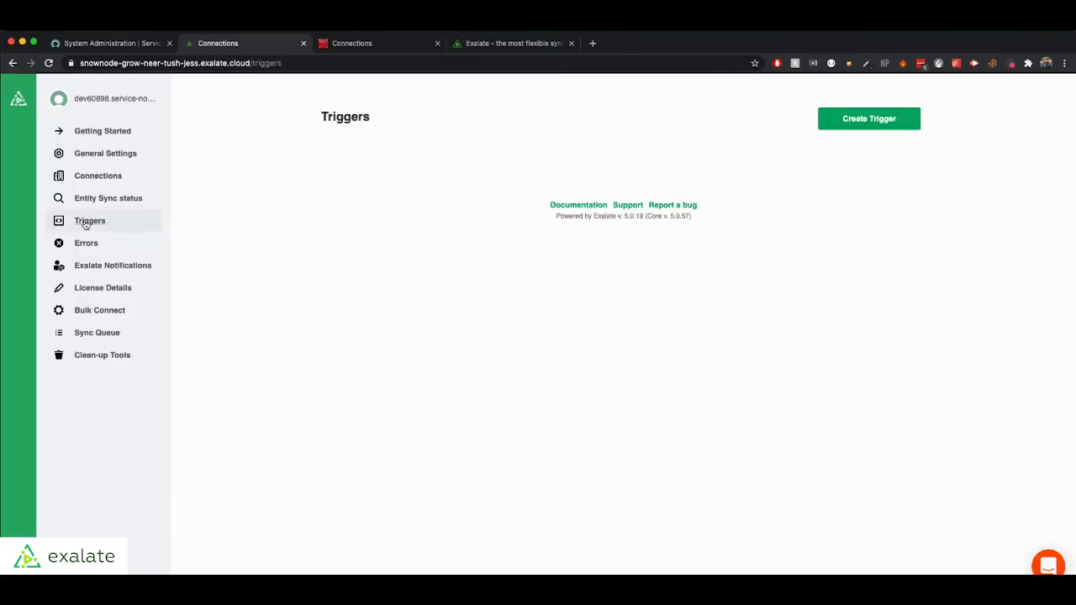
{"action": "left_click", "coordinate": [852, 130]}
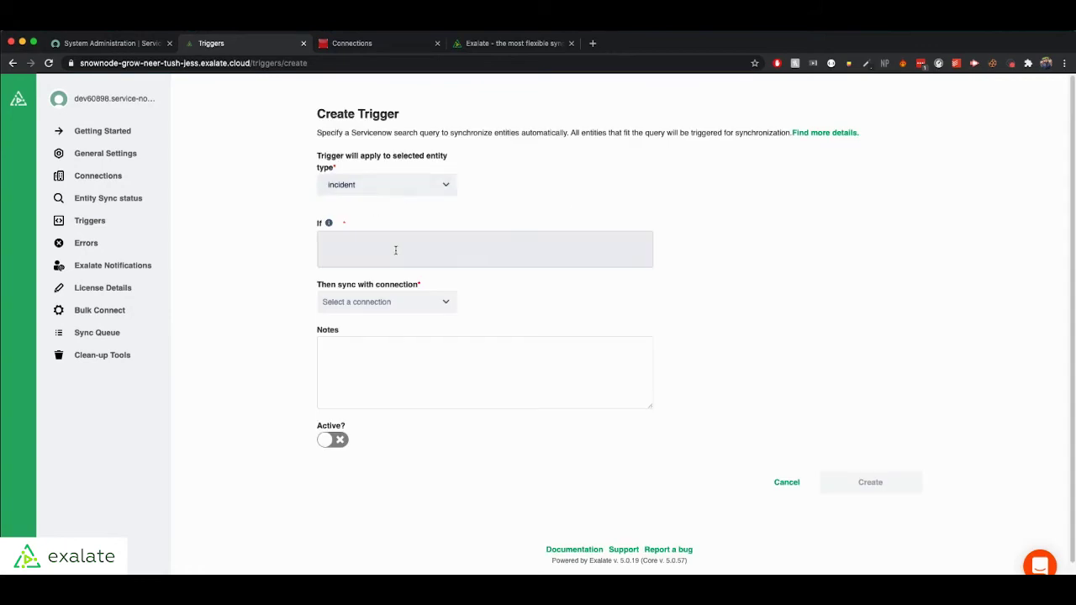
{"action": "left_click", "coordinate": [350, 247]}
- Open the ServiceNow Incidents list through a navigator search for 'incidents'
{"action": "left_click", "coordinate": [109, 43]}
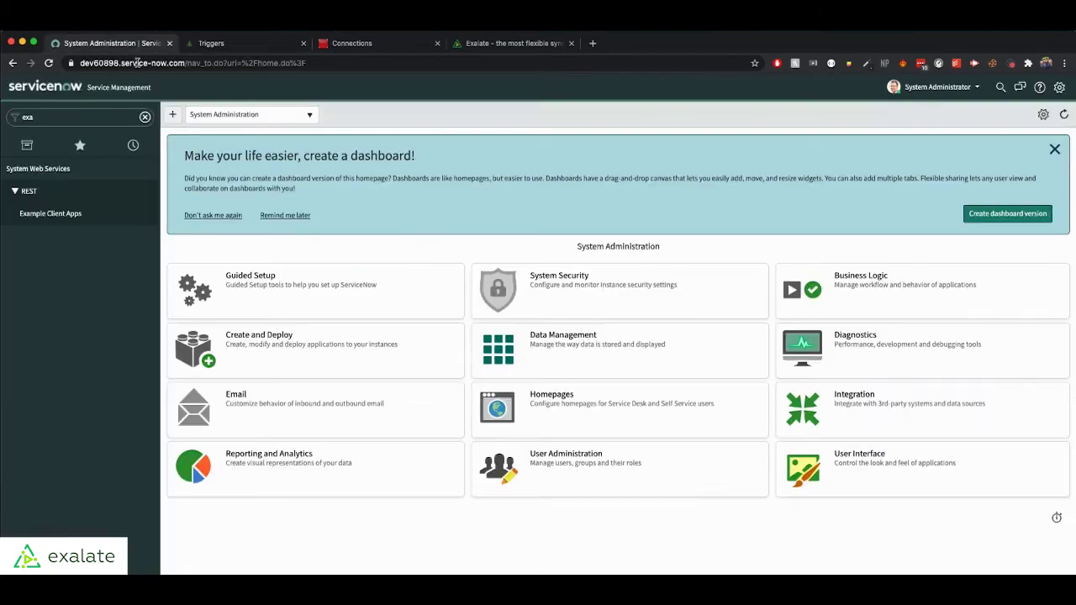
{"action": "left_click", "coordinate": [57, 117]}
{"action": "type", "text": "in"}
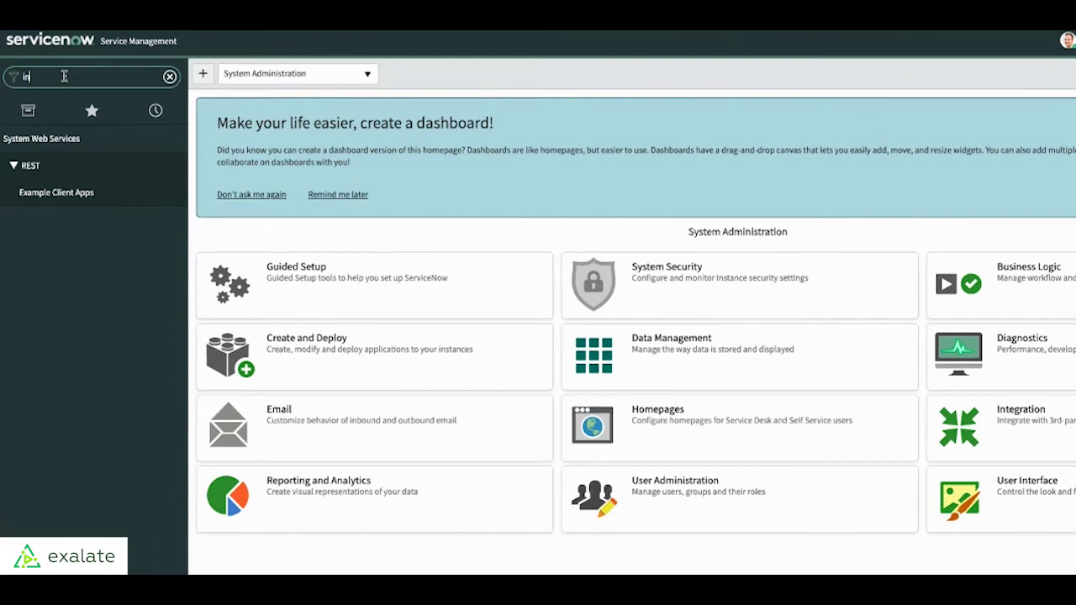
{"action": "type", "text": "cidents"}
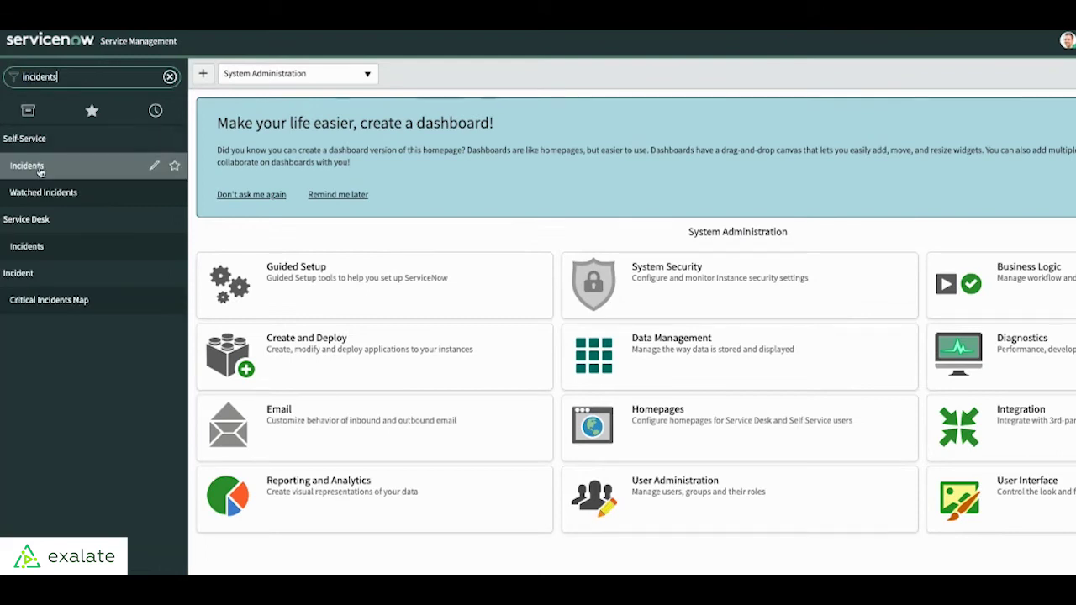
{"action": "left_click", "coordinate": [40, 168]}
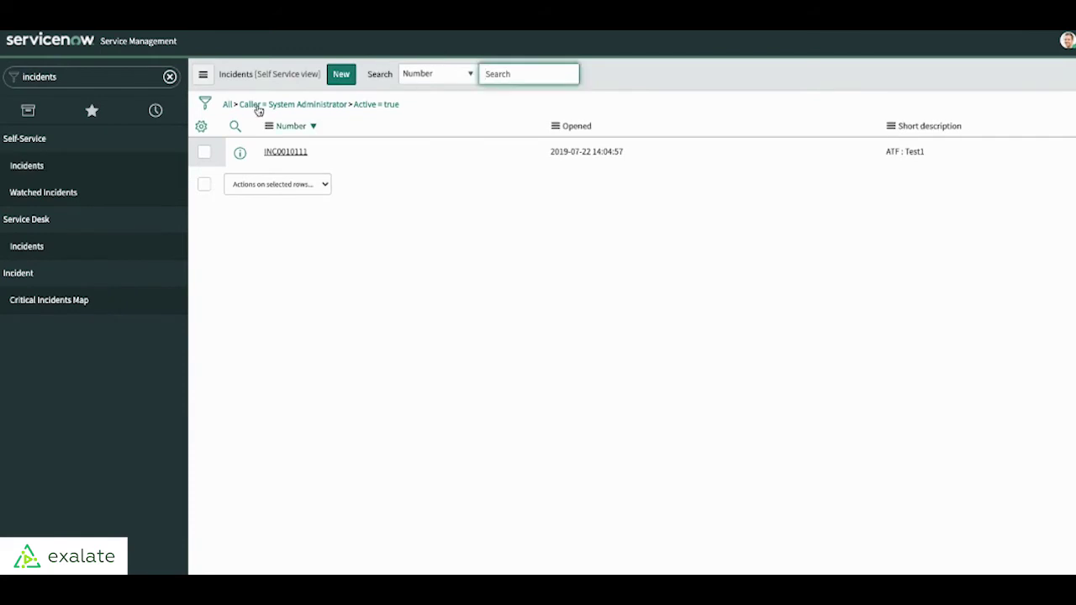
- Replace the Active condition with Urgency = 2 - Medium and run the filter
{"action": "left_click", "coordinate": [205, 103]}
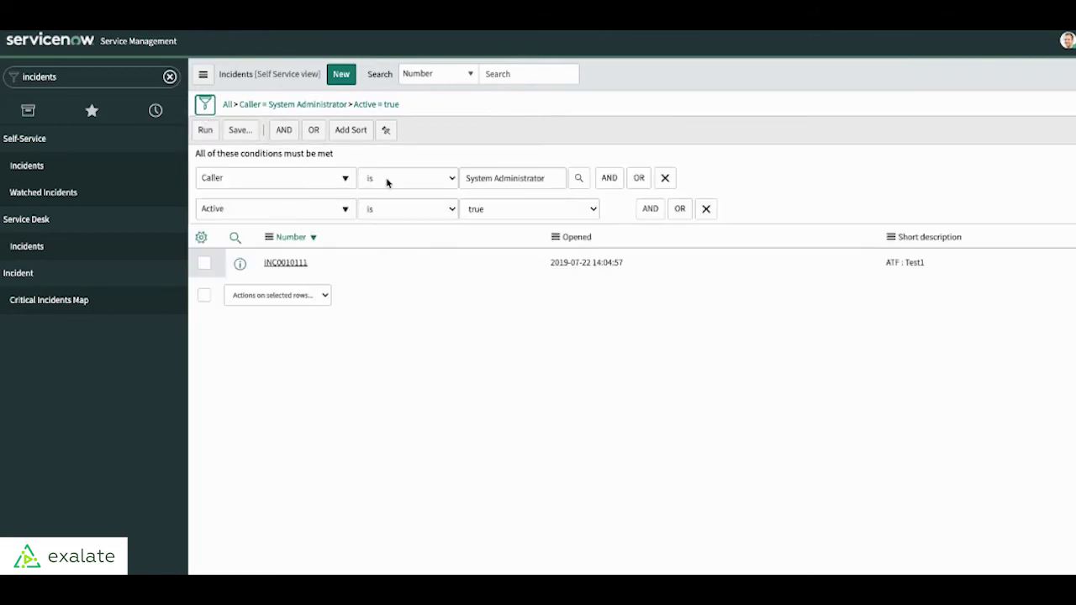
{"action": "left_click", "coordinate": [705, 209]}
{"action": "left_click", "coordinate": [343, 161]}
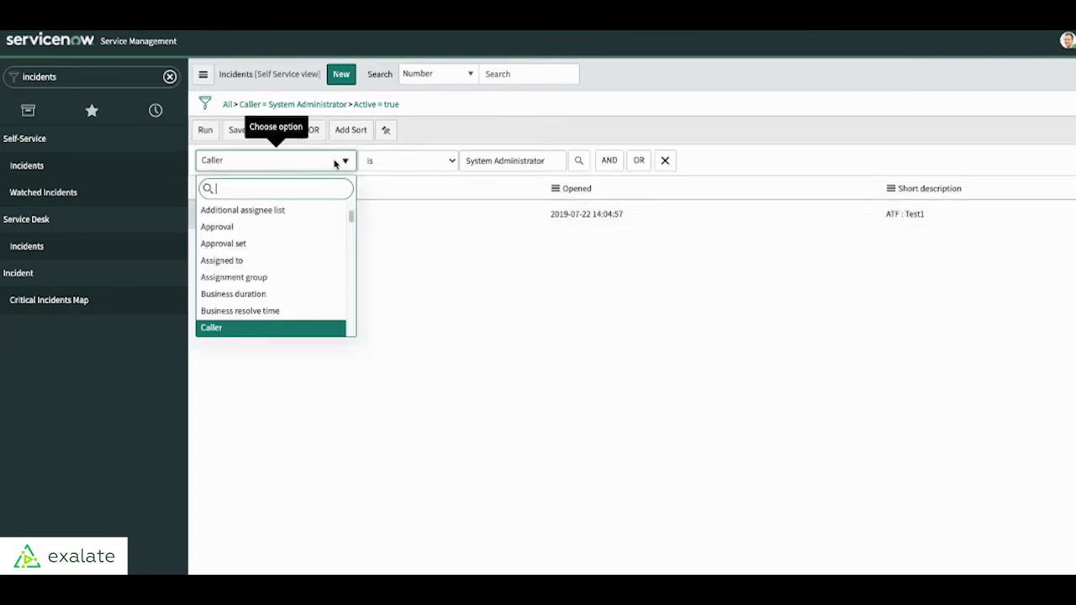
{"action": "scroll", "coordinate": [298, 280], "scroll_direction": "down", "scroll_amount": 3}
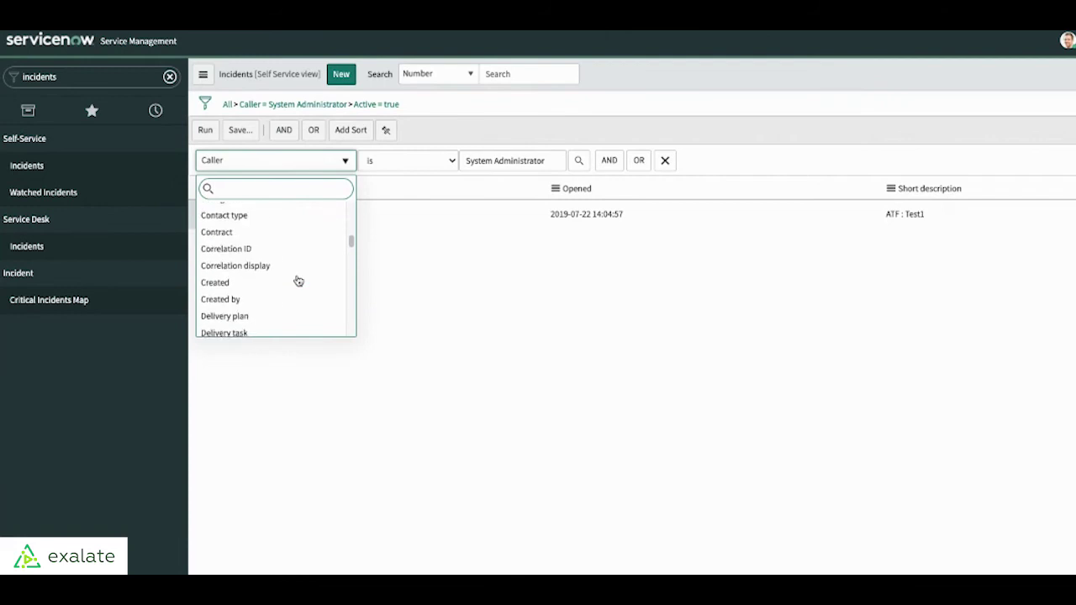
{"action": "scroll", "coordinate": [298, 281], "scroll_direction": "down", "scroll_amount": 15}
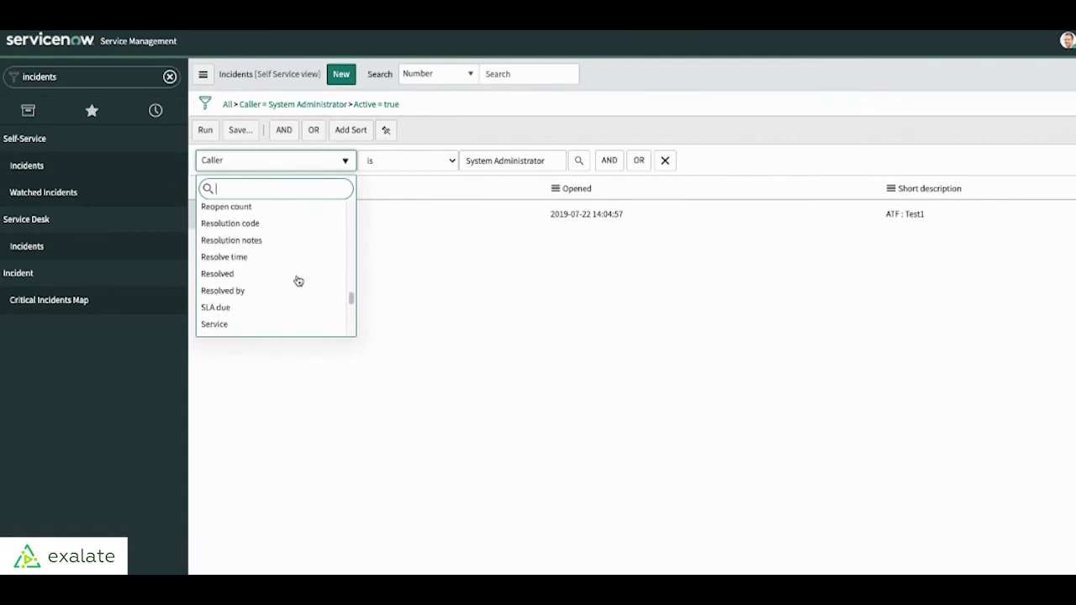
{"action": "scroll", "coordinate": [299, 280], "scroll_direction": "down", "scroll_amount": 10}
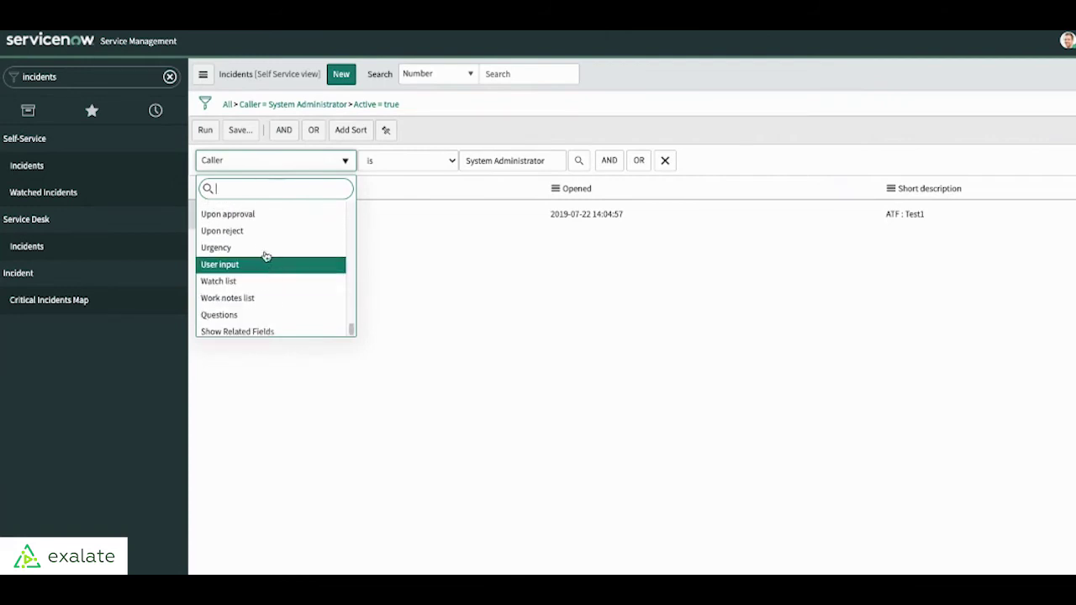
{"action": "left_click", "coordinate": [264, 247]}
{"action": "left_click", "coordinate": [519, 165]}
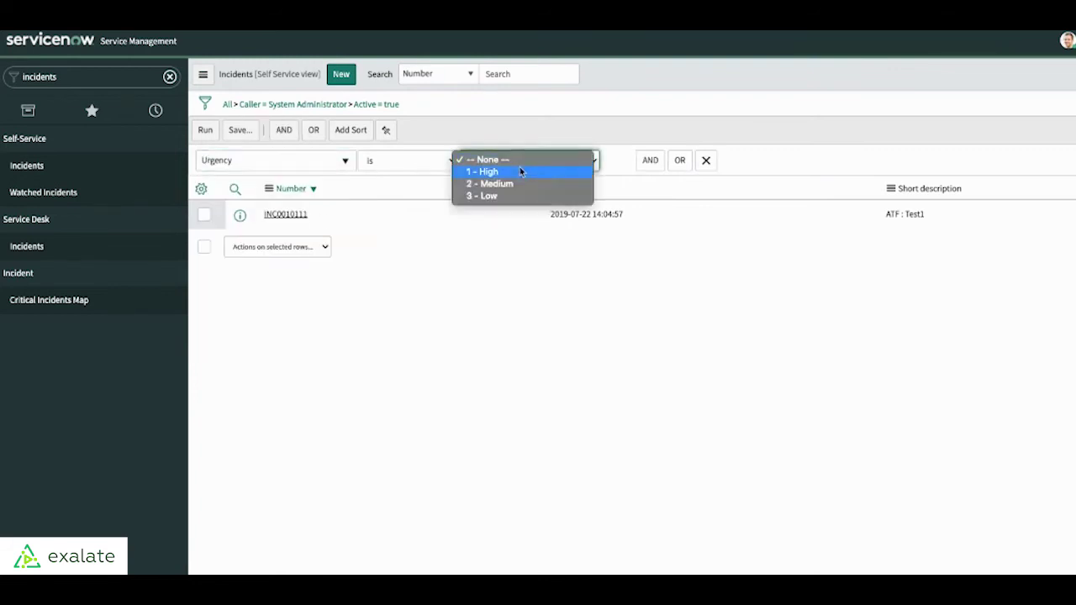
{"action": "left_click", "coordinate": [494, 183]}
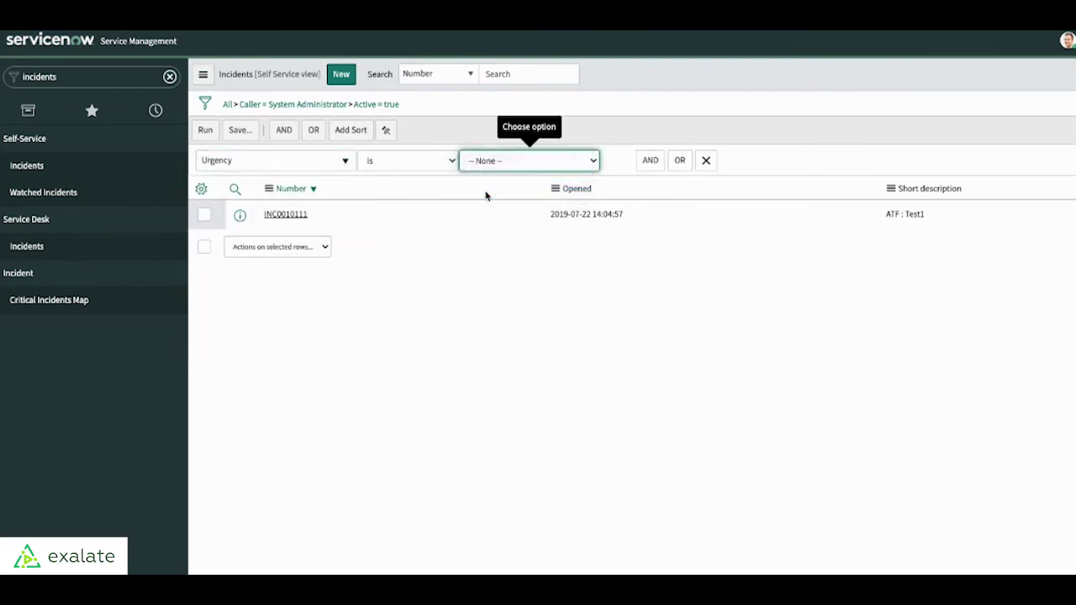
{"action": "left_click", "coordinate": [211, 137]}
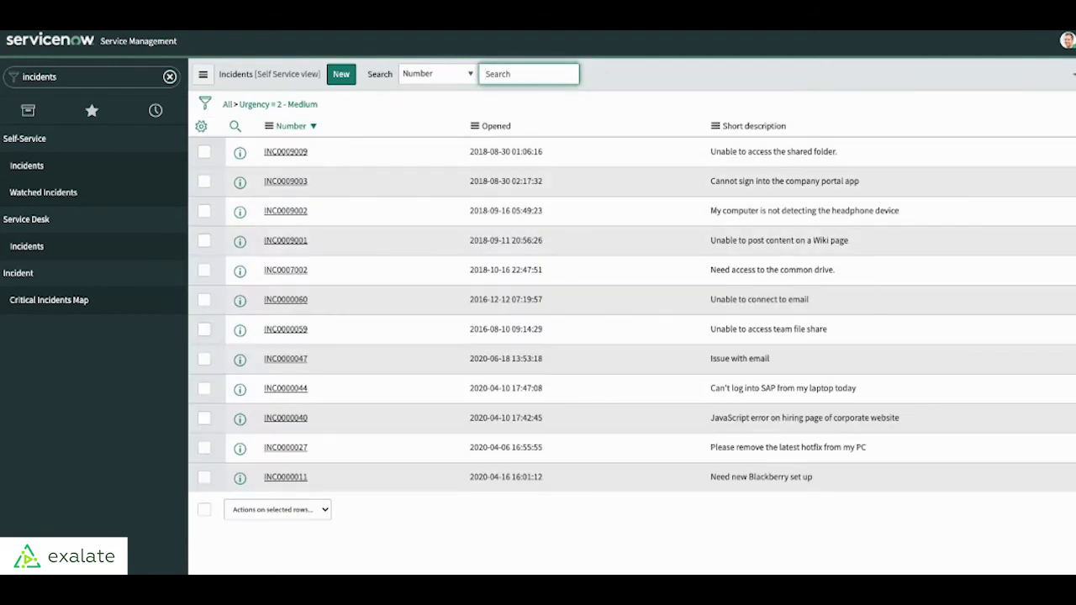
- Copy the Urgency = 2 - Medium query from the filter breadcrumb
{"action": "right_click", "coordinate": [271, 104]}
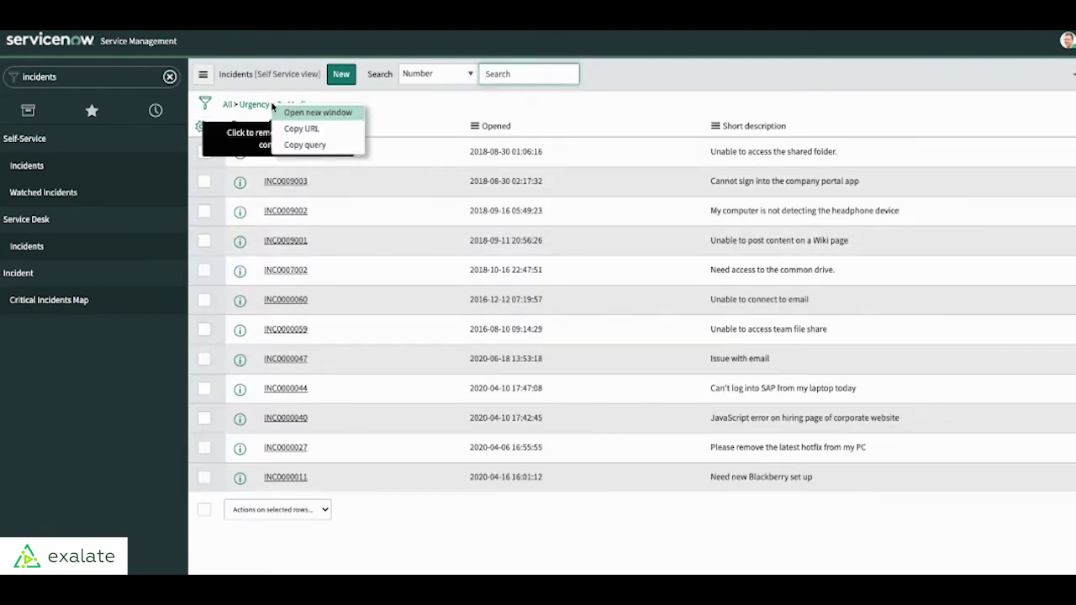
{"action": "left_click", "coordinate": [301, 145]}
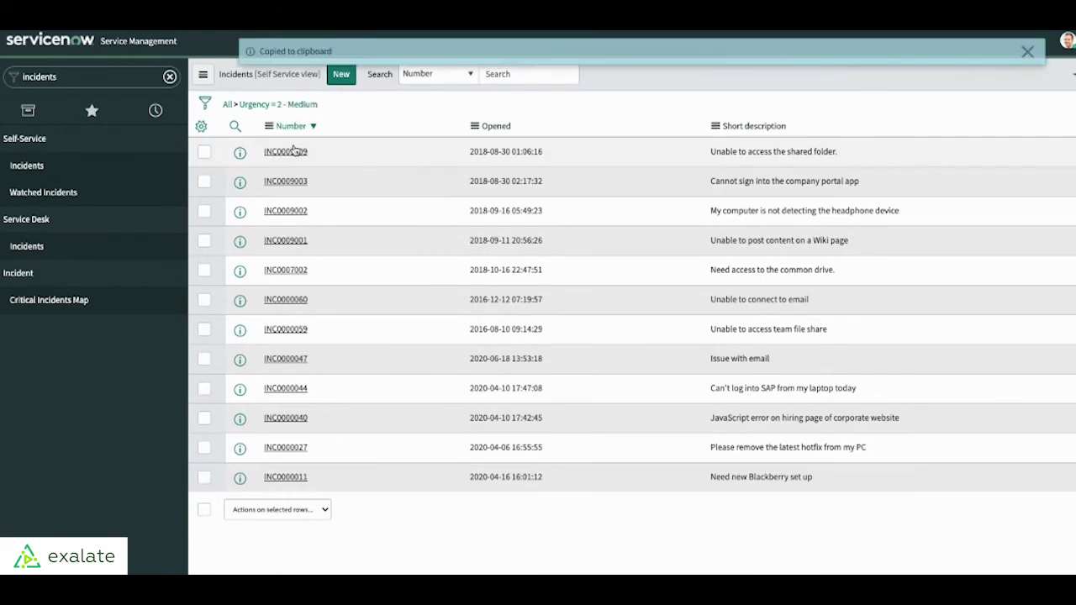
{"action": "right_click", "coordinate": [286, 105]}
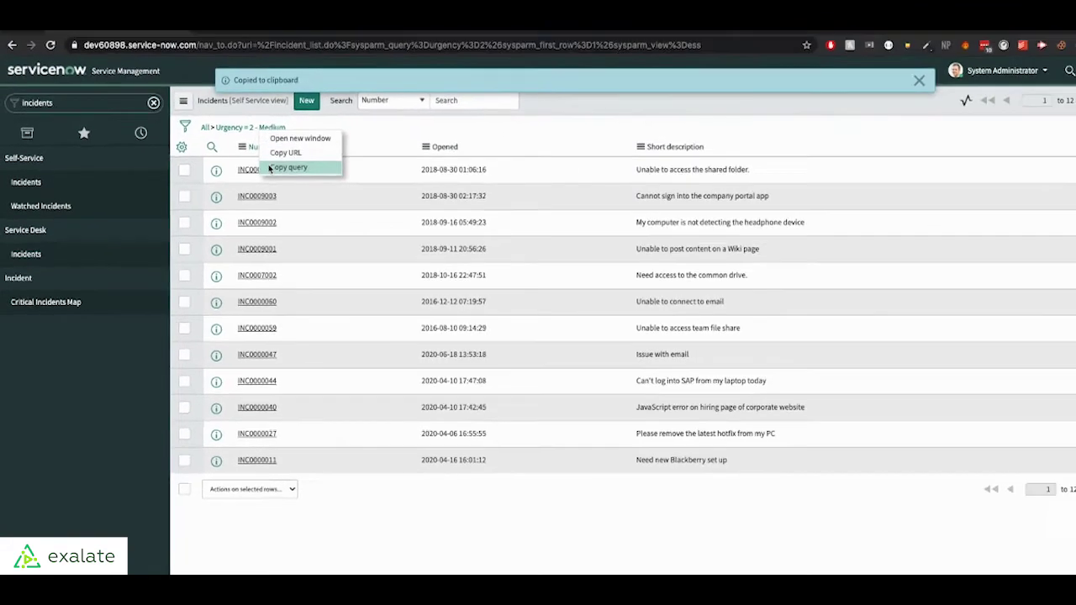
{"action": "left_click", "coordinate": [303, 147]}
- Paste urgency=2 as the incident trigger's If condition
{"action": "left_click", "coordinate": [237, 46]}
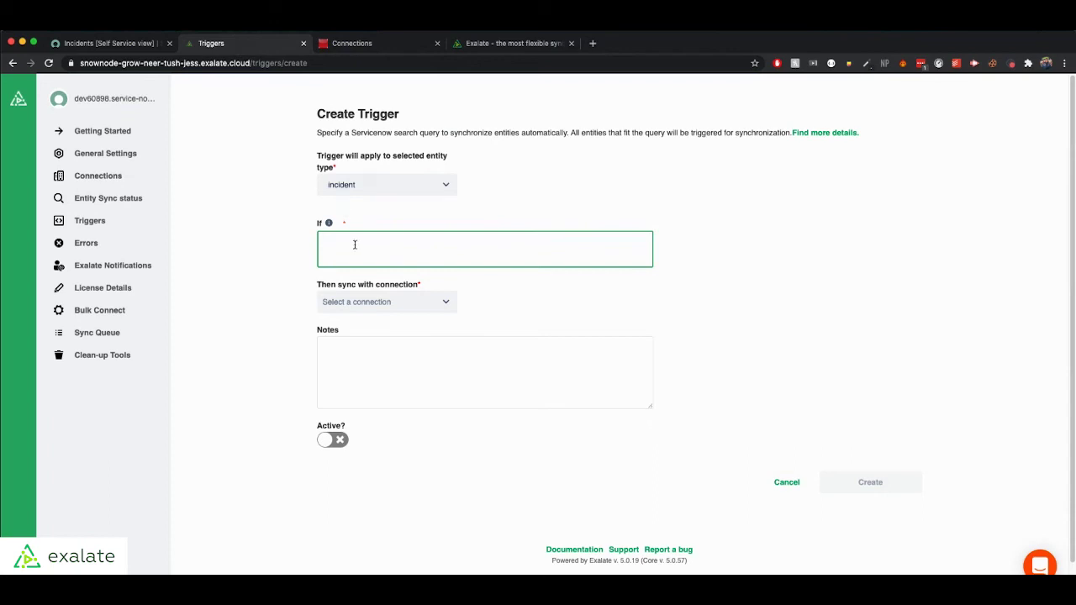
{"action": "key", "text": "super+v"}
{"action": "triple_click", "coordinate": [364, 242]}
{"action": "left_click", "coordinate": [321, 242]}
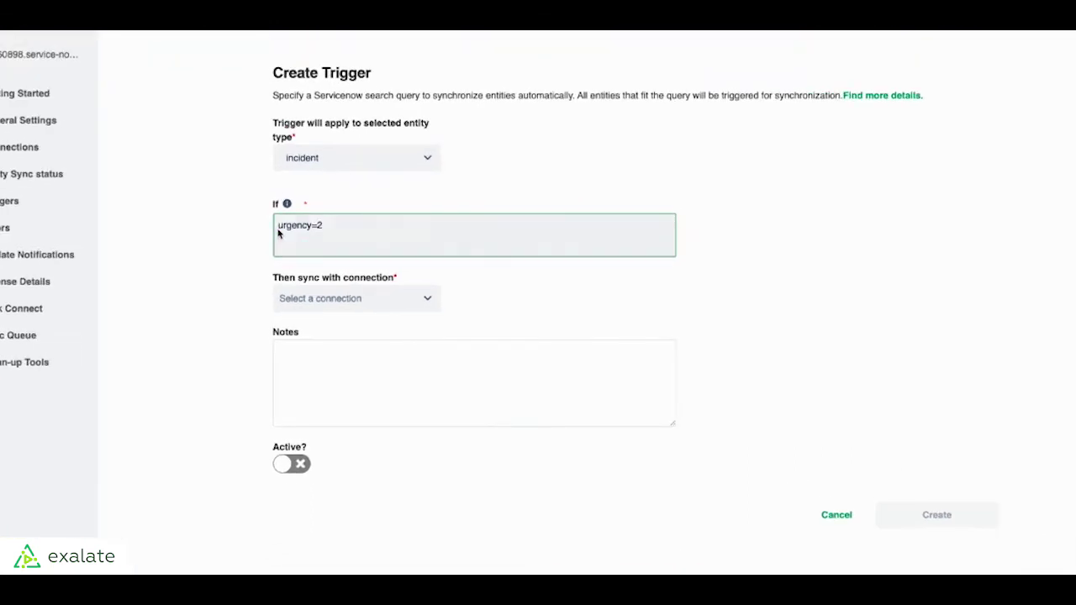
{"action": "left_click_drag", "start_coordinate": [321, 242], "coordinate": [364, 242]}
{"action": "left_click", "coordinate": [329, 226]}
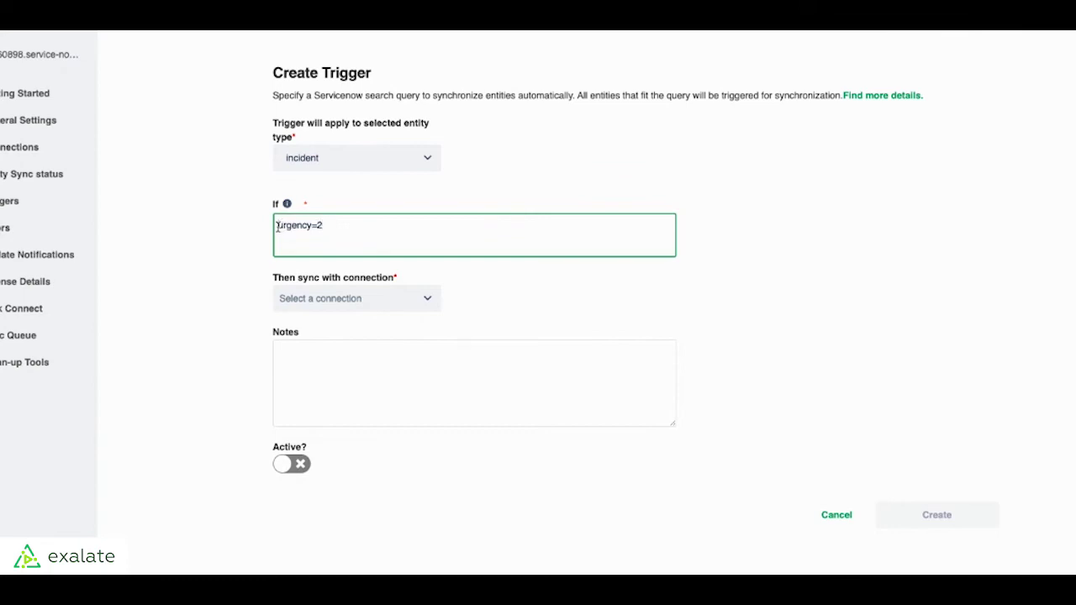
{"action": "left_click_drag", "start_coordinate": [278, 226], "coordinate": [329, 227]}
- Create the trigger as active on ServiceNow-Demo_to_Red-Jira, then go back to ServiceNow
{"action": "left_click", "coordinate": [344, 297]}
{"action": "left_click", "coordinate": [320, 332]}
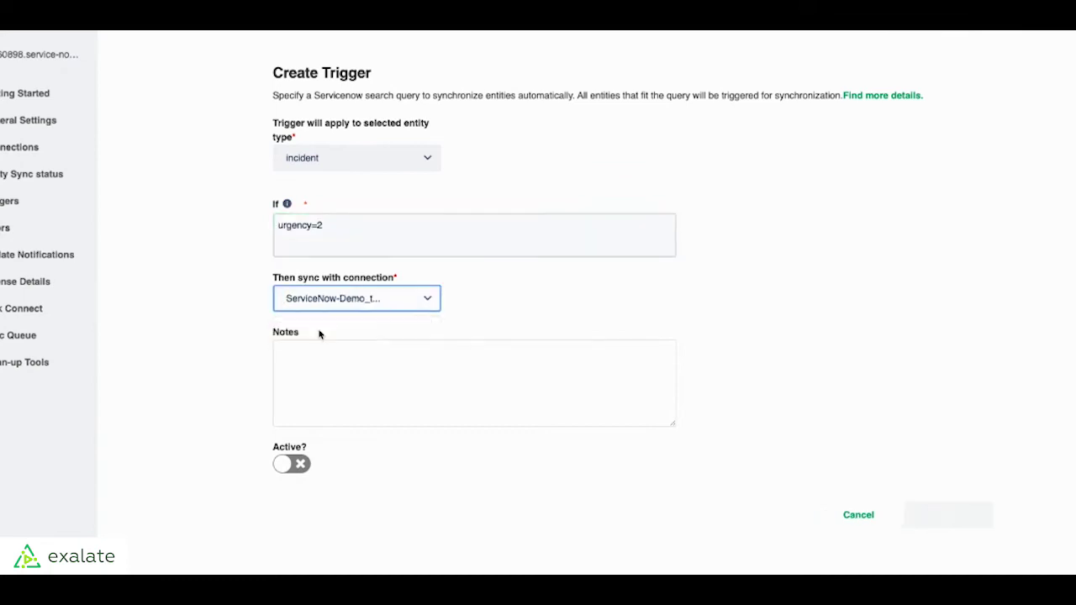
{"action": "left_click", "coordinate": [293, 466]}
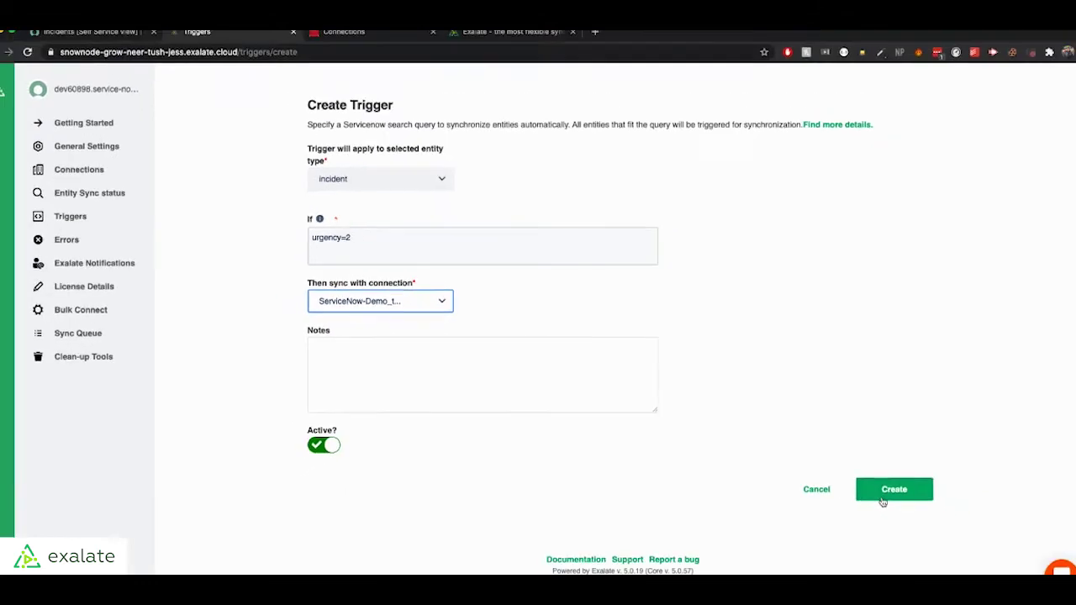
{"action": "left_click", "coordinate": [941, 515]}
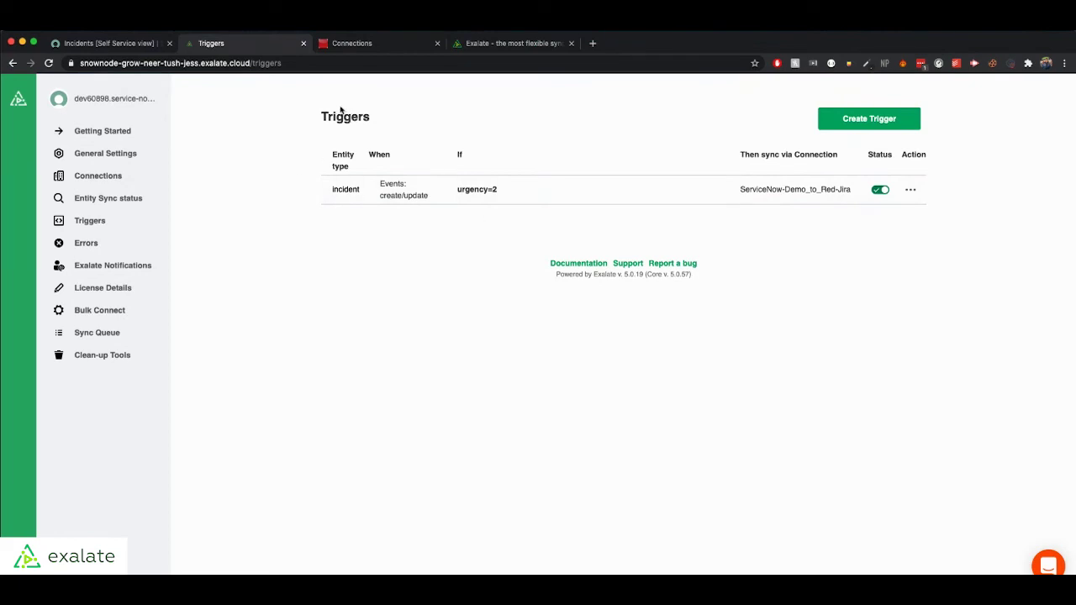
{"action": "left_click_drag", "start_coordinate": [380, 196], "coordinate": [504, 196]}
{"action": "left_click", "coordinate": [431, 155]}
{"action": "left_click", "coordinate": [147, 44]}
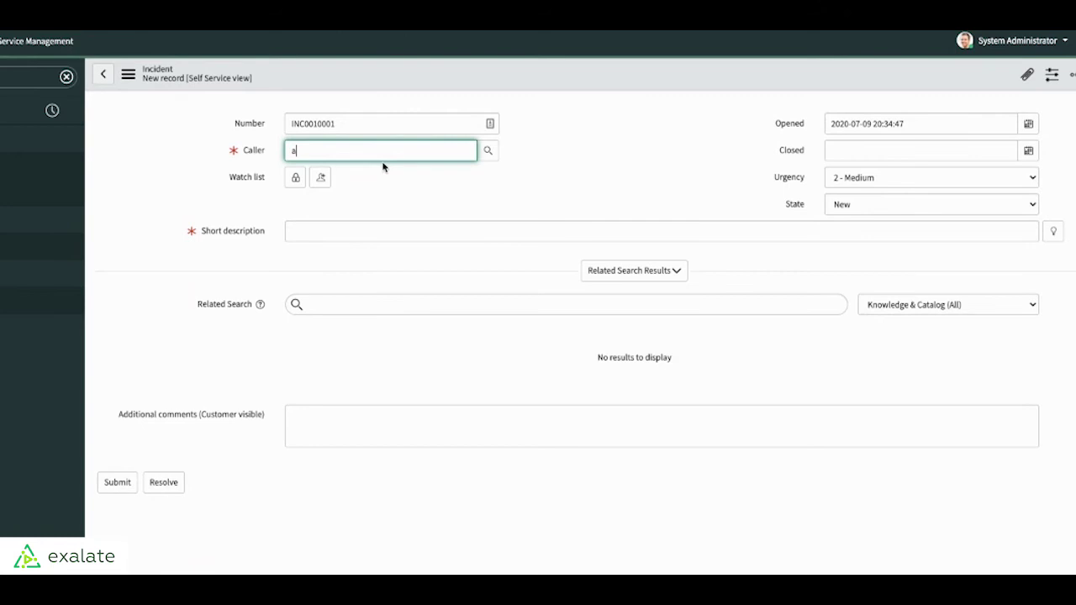
- Submit an incident: caller System Administrator, 'Test ServiceNow to Jira', urgency 2 - Medium
{"action": "type", "text": "d"}
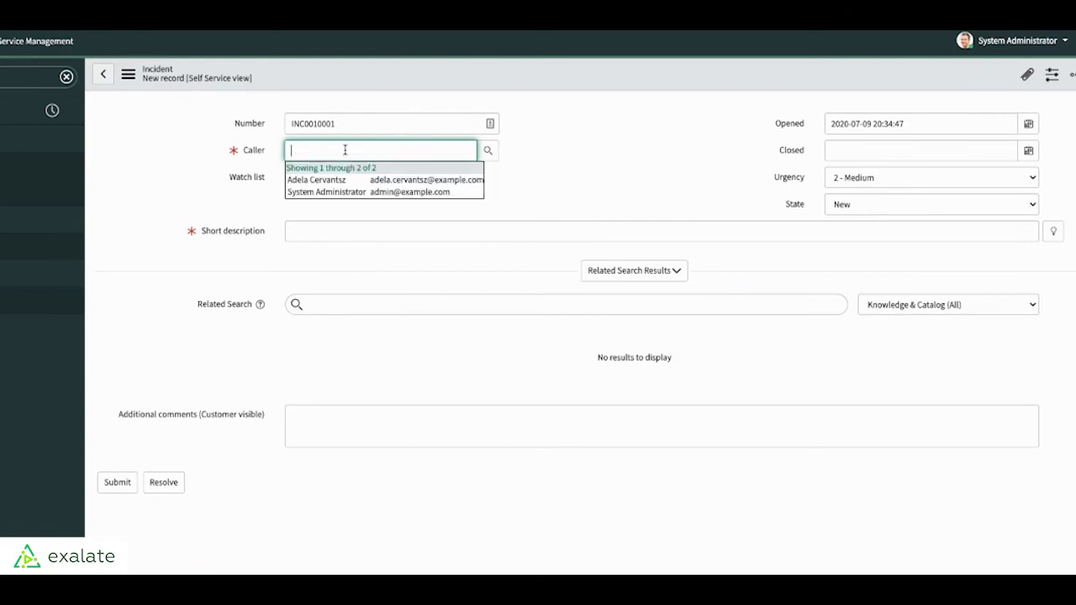
{"action": "type", "text": "ad"}
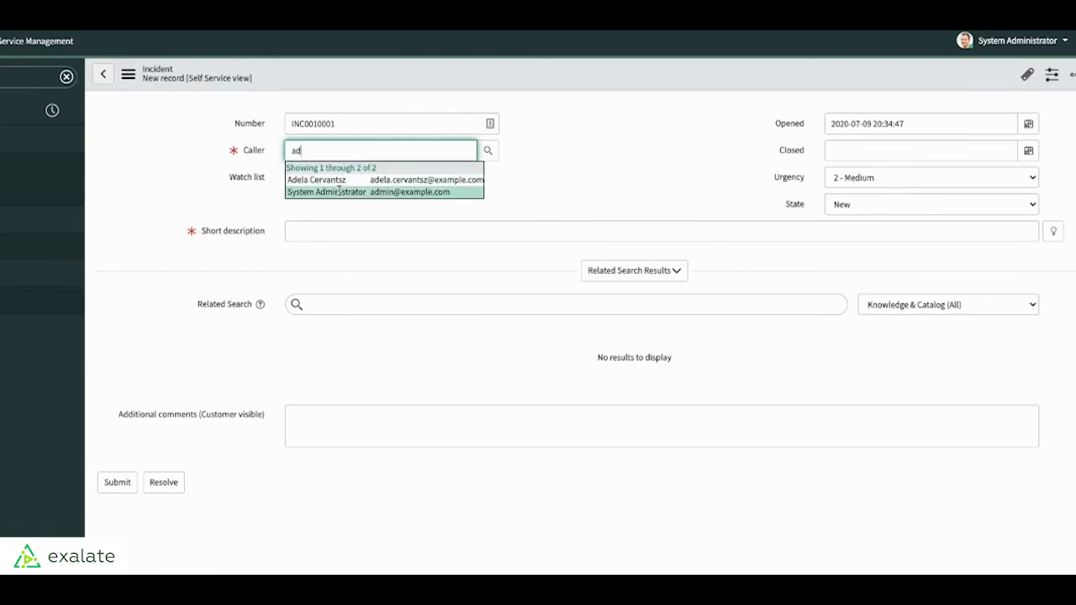
{"action": "left_click", "coordinate": [339, 190]}
{"action": "left_click", "coordinate": [326, 228]}
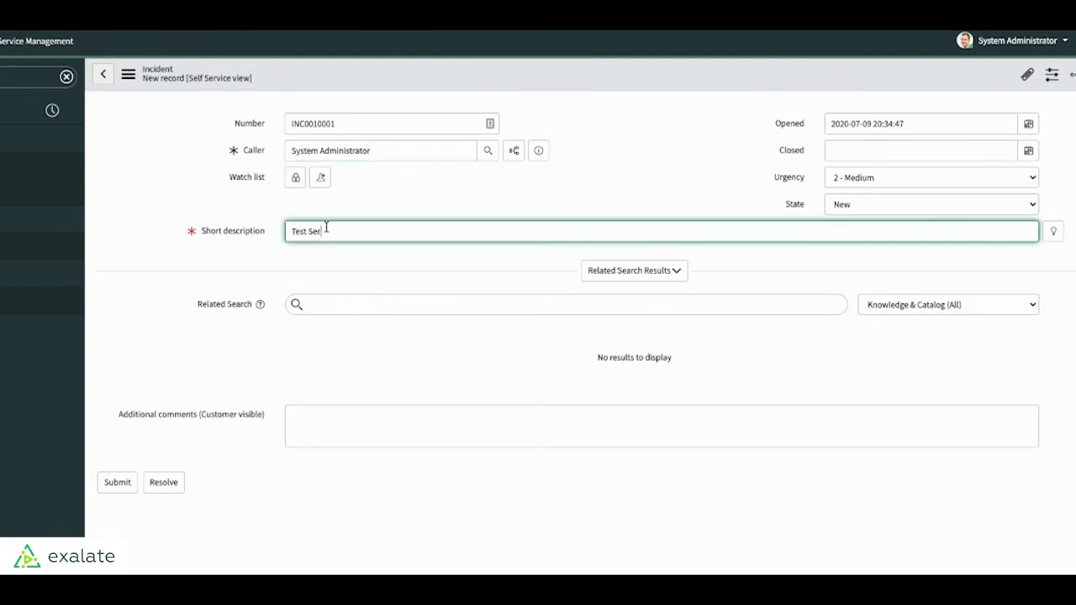
{"action": "type", "text": "Test ServiceNow to Jira"}
{"action": "left_click", "coordinate": [879, 178]}
{"action": "left_click", "coordinate": [855, 176]}
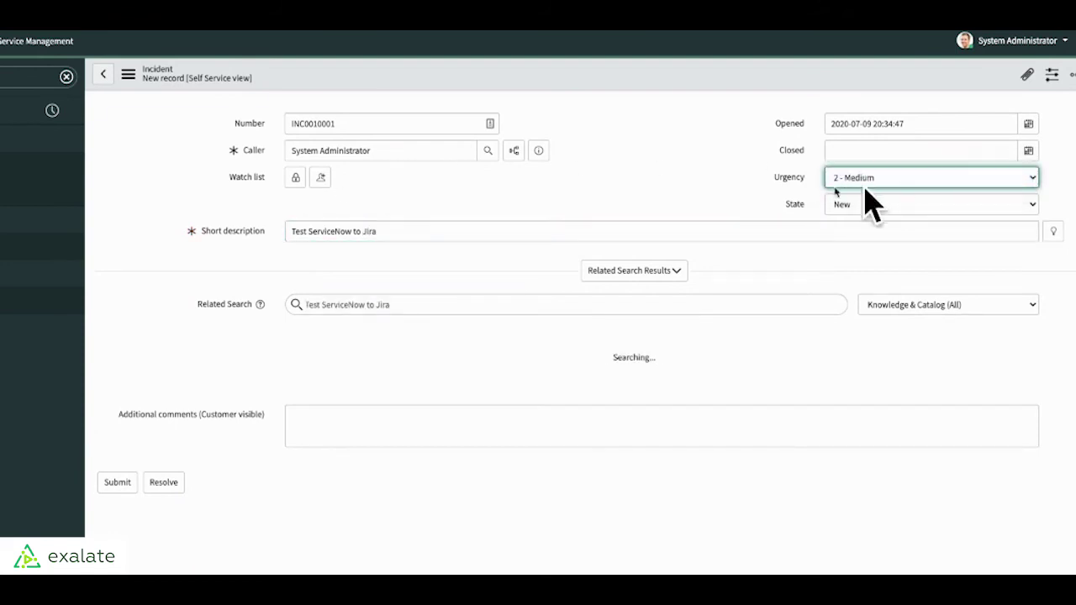
{"action": "left_click", "coordinate": [122, 483]}
{"action": "left_click", "coordinate": [118, 552]}
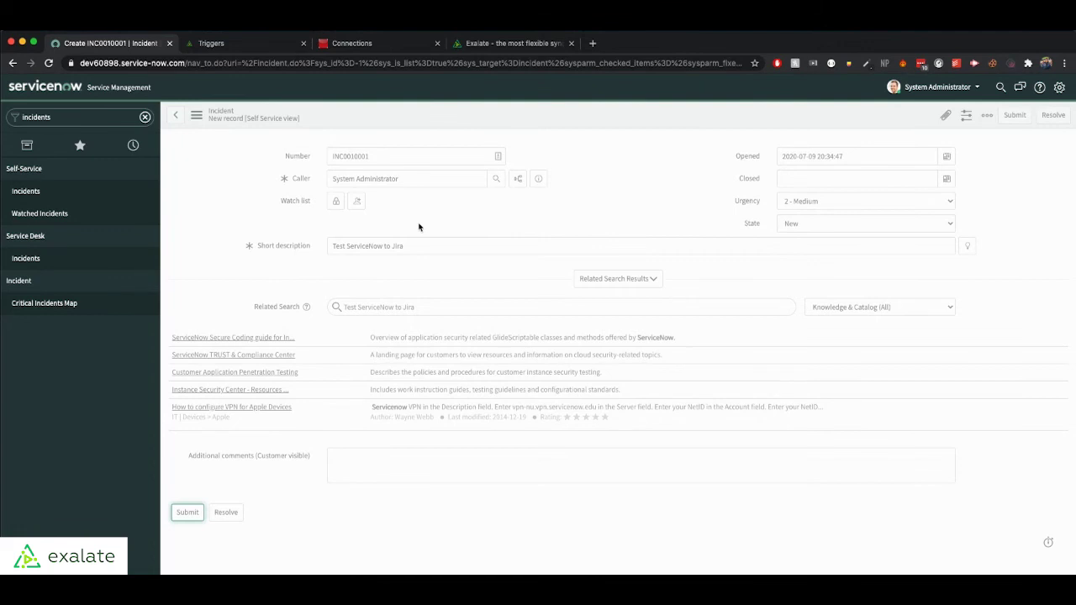
- Open Exalate's Sync Queue and refresh it to catch the INC0010001 sync
{"action": "left_click", "coordinate": [258, 40]}
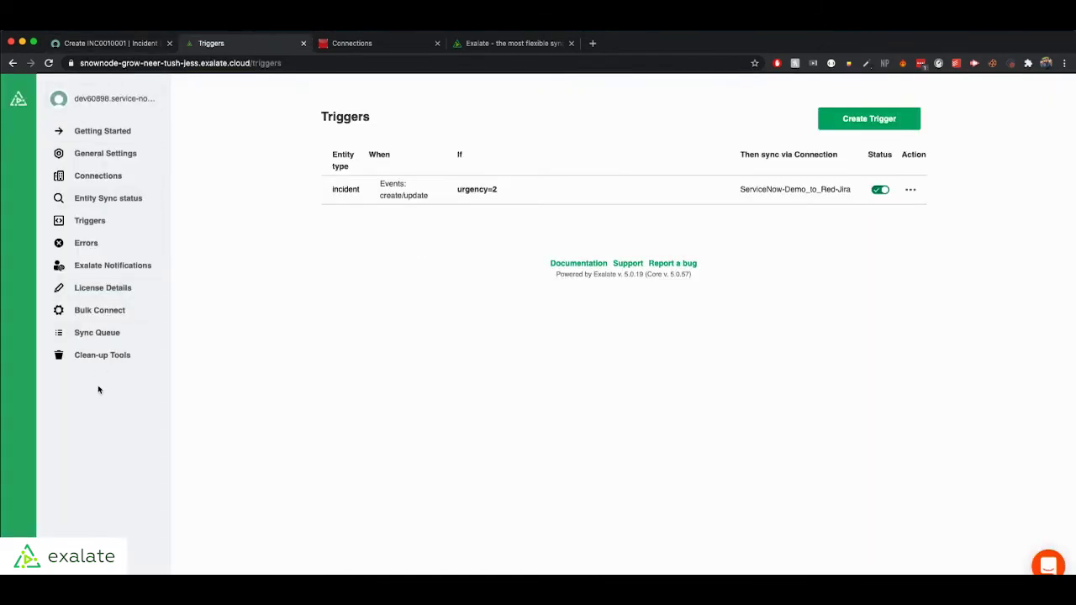
{"action": "left_click", "coordinate": [103, 336]}
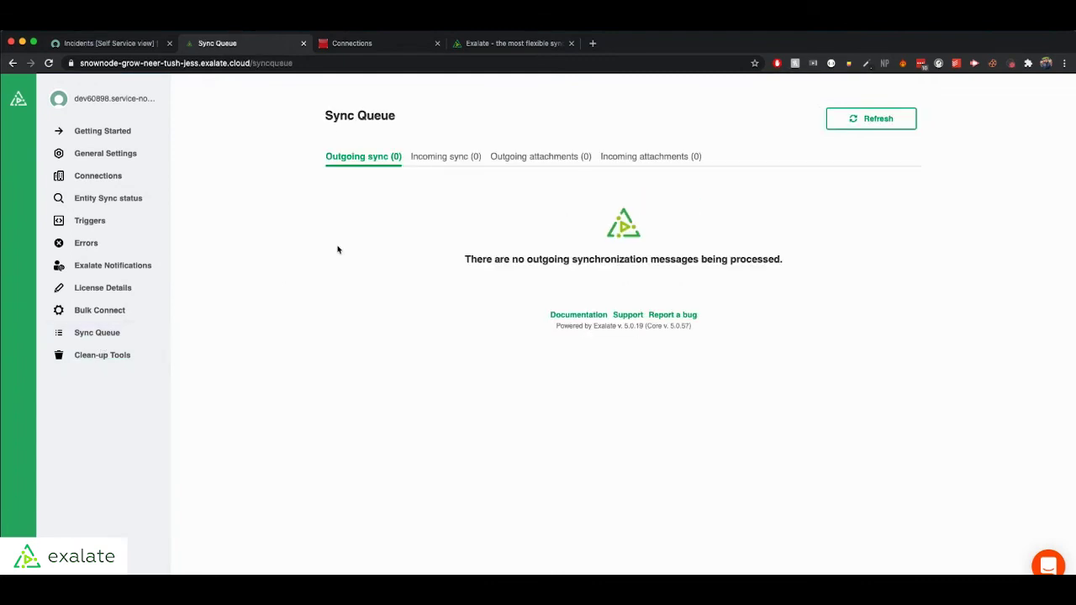
{"action": "left_click", "coordinate": [846, 129]}
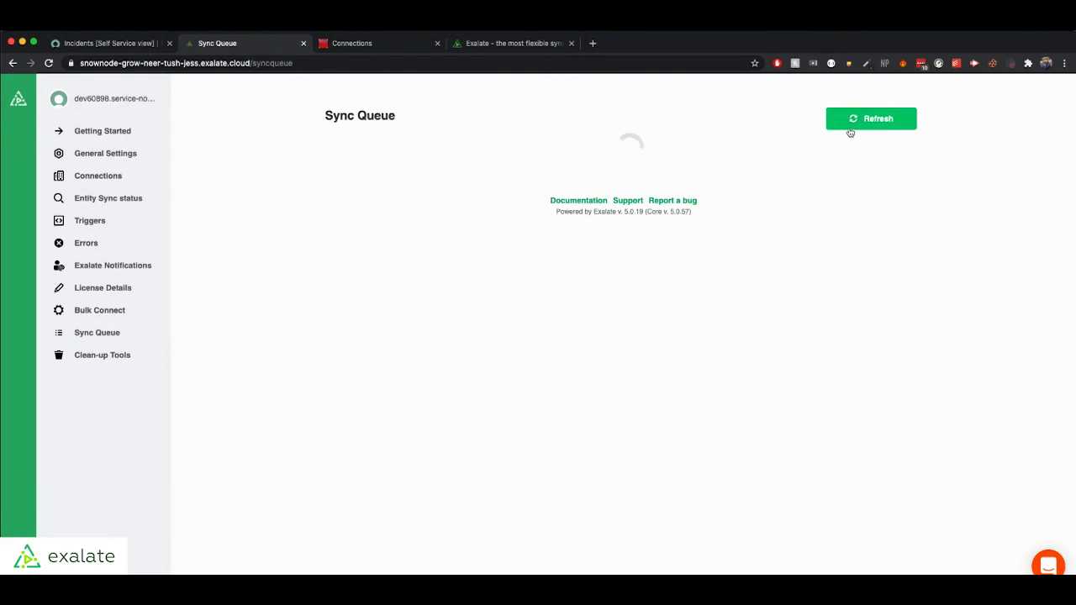
{"action": "left_click", "coordinate": [130, 43]}
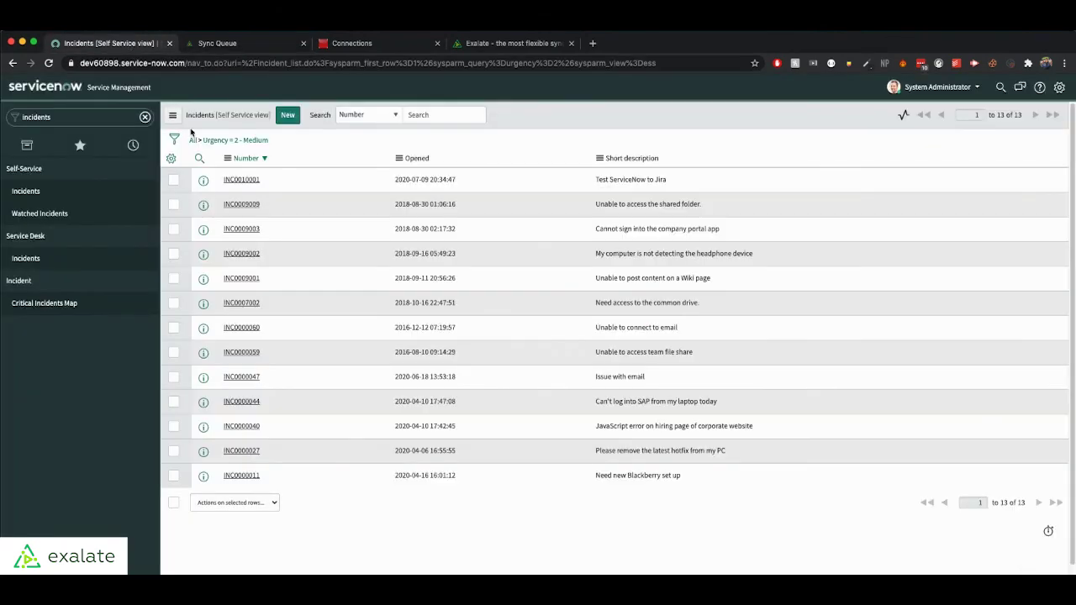
{"action": "left_click", "coordinate": [247, 47]}
{"action": "left_click", "coordinate": [852, 122]}
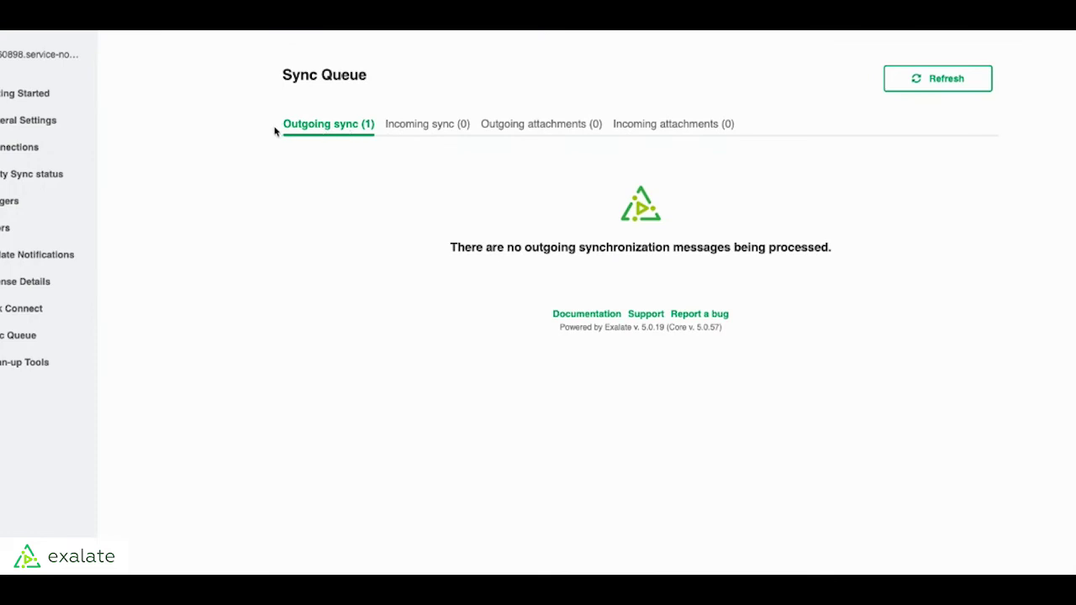
{"action": "left_click", "coordinate": [897, 89]}
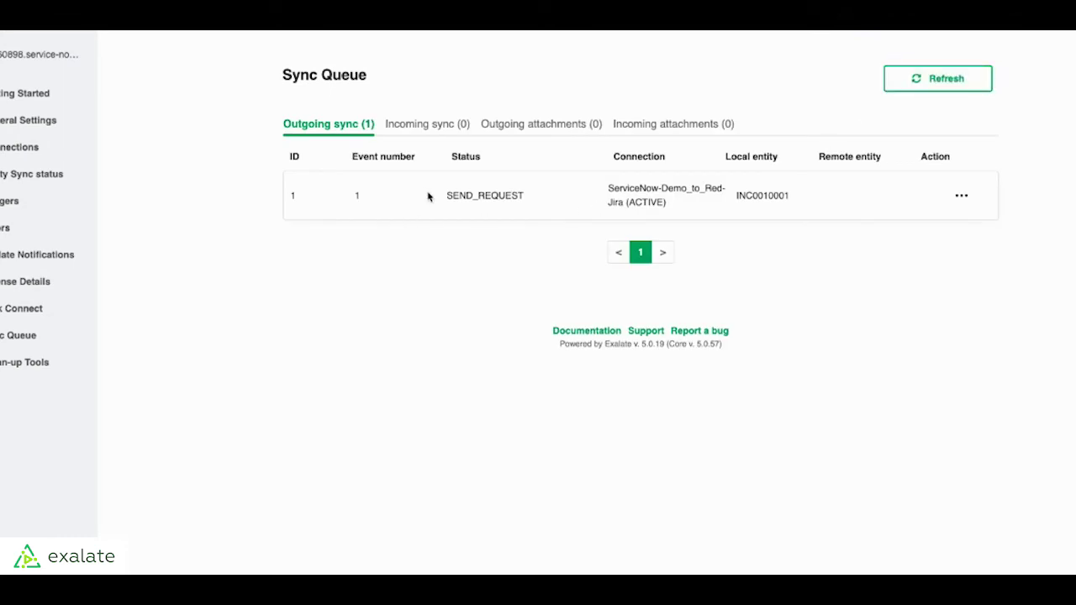
- Review the queued sync's status and incident, refreshing until outgoing shows 0 messages
{"action": "left_click_drag", "start_coordinate": [447, 196], "coordinate": [522, 195]}
{"action": "left_click", "coordinate": [524, 195]}
{"action": "triple_click", "coordinate": [643, 192]}
{"action": "left_click_drag", "start_coordinate": [736, 202], "coordinate": [792, 196]}
{"action": "key", "text": "super+c"}
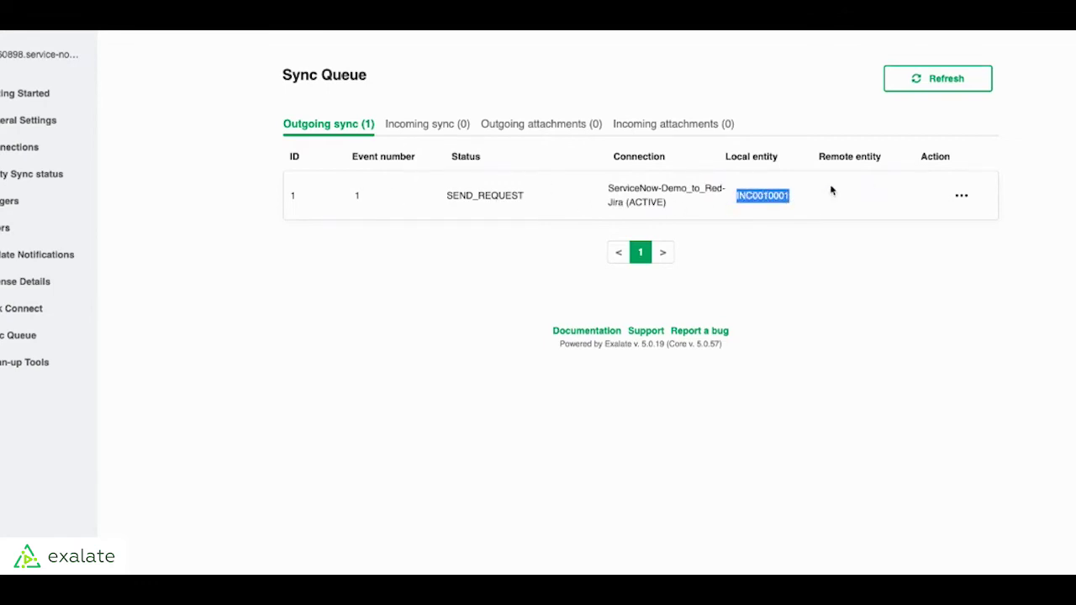
{"action": "left_click", "coordinate": [956, 89]}
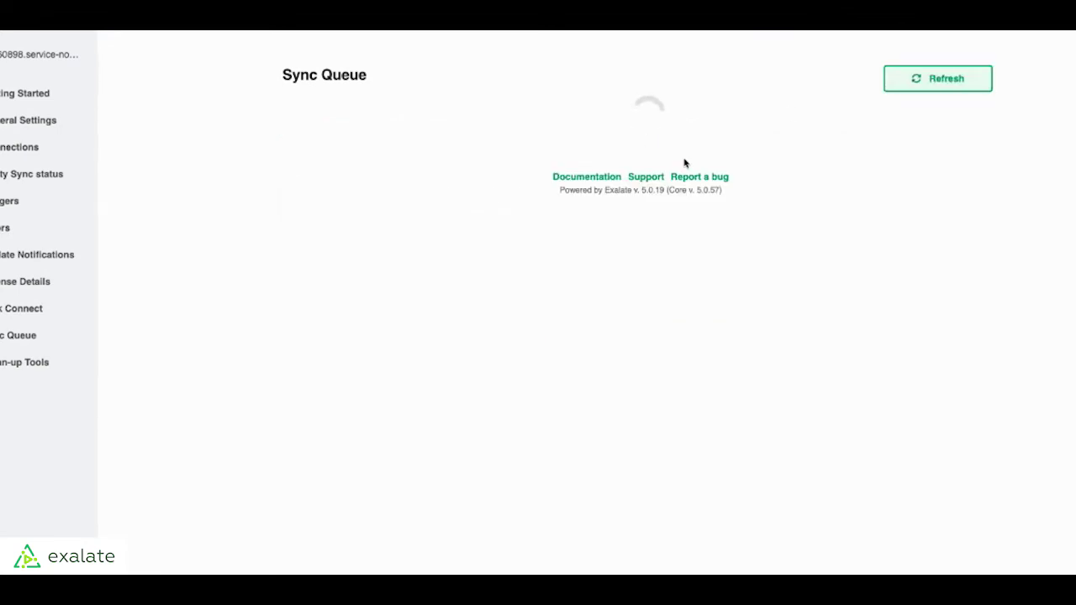
{"action": "left_click_drag", "start_coordinate": [448, 195], "coordinate": [547, 201]}
{"action": "left_click", "coordinate": [558, 200]}
{"action": "left_click", "coordinate": [951, 81]}
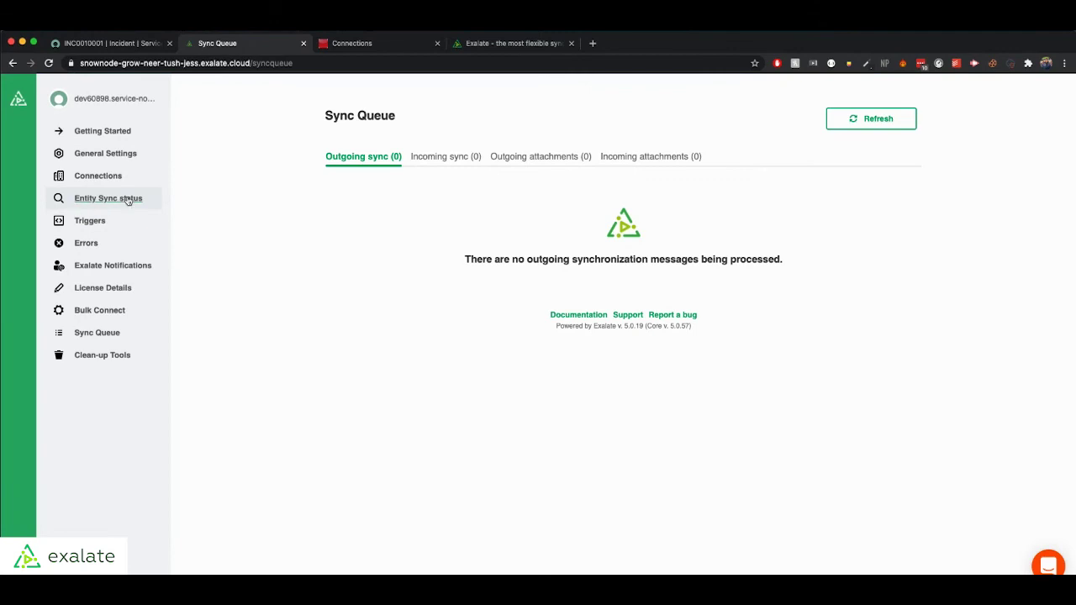
- Search sync status for incident INC0010001 and follow its link to Jira issue REDS-531
{"action": "left_click", "coordinate": [128, 200]}
{"action": "left_click", "coordinate": [353, 215]}
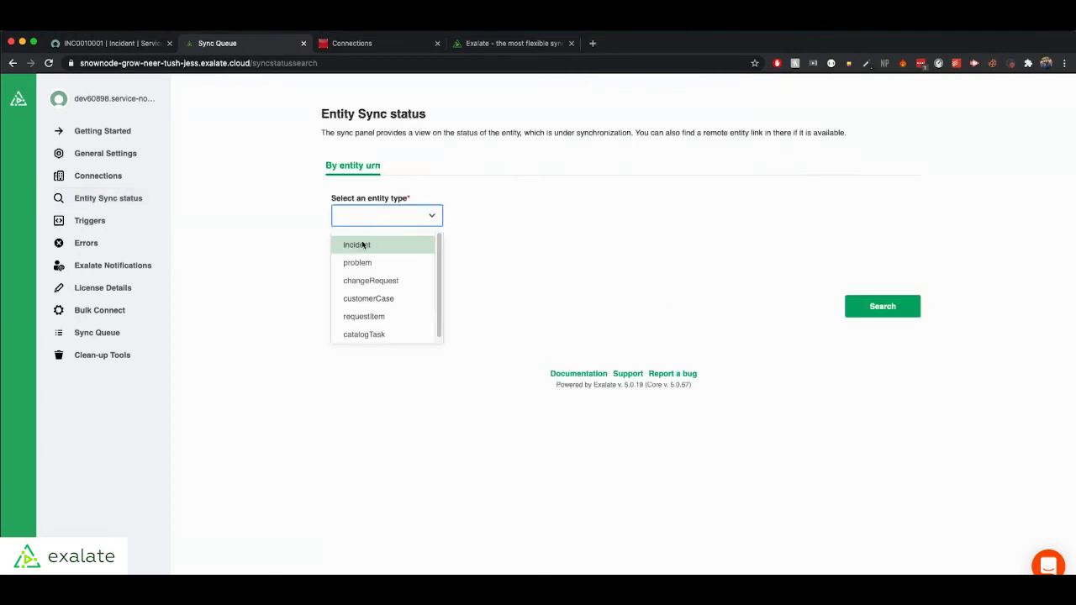
{"action": "left_click", "coordinate": [363, 244]}
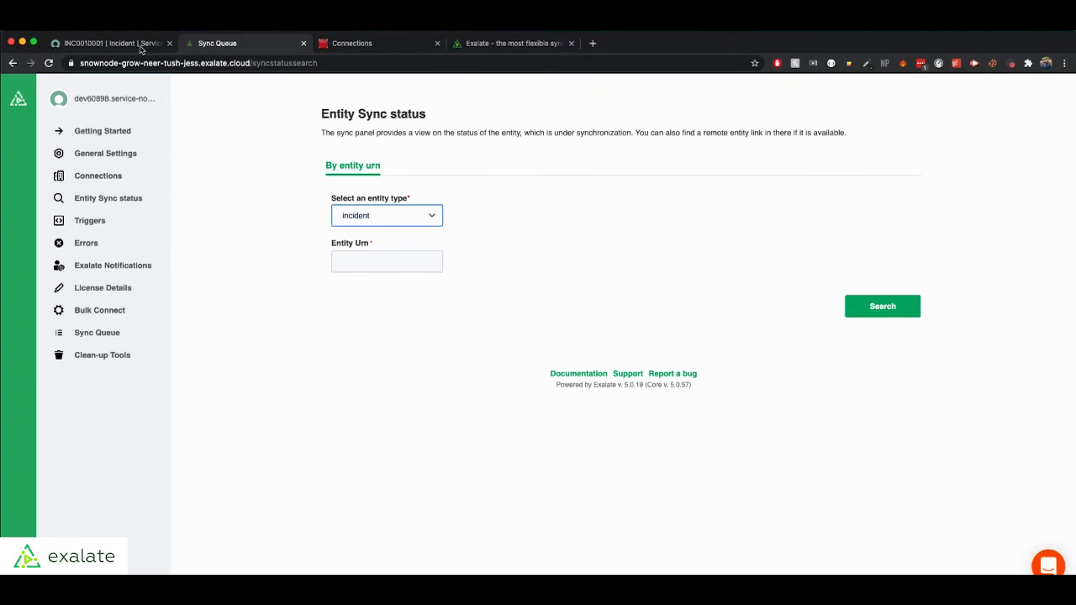
{"action": "key", "text": "ctrl+shift+Tab"}
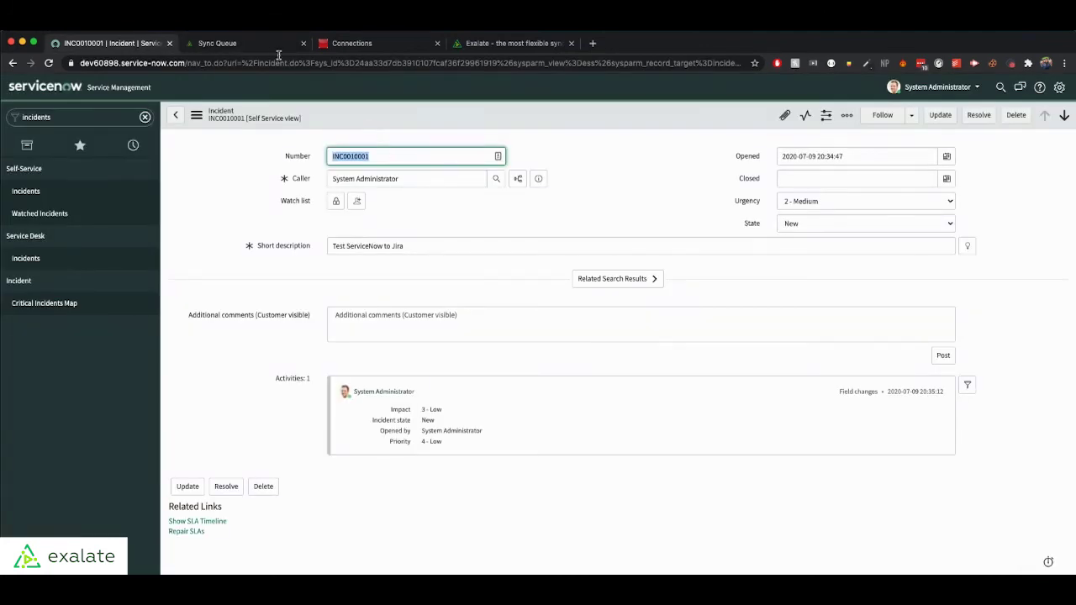
{"action": "left_click", "coordinate": [252, 43]}
{"action": "left_click", "coordinate": [372, 261]}
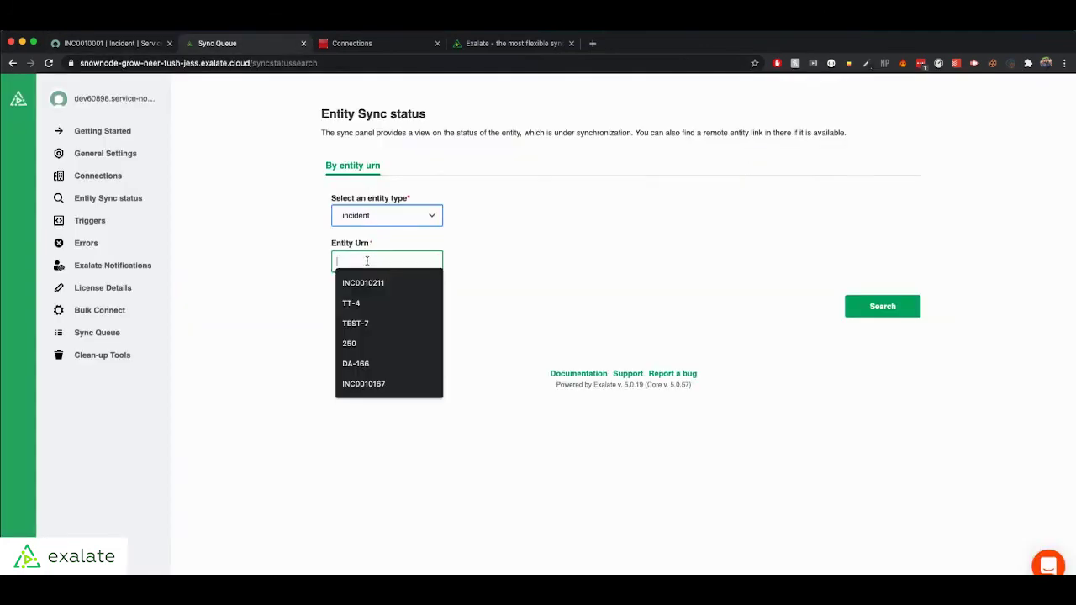
{"action": "key", "text": "super+v"}
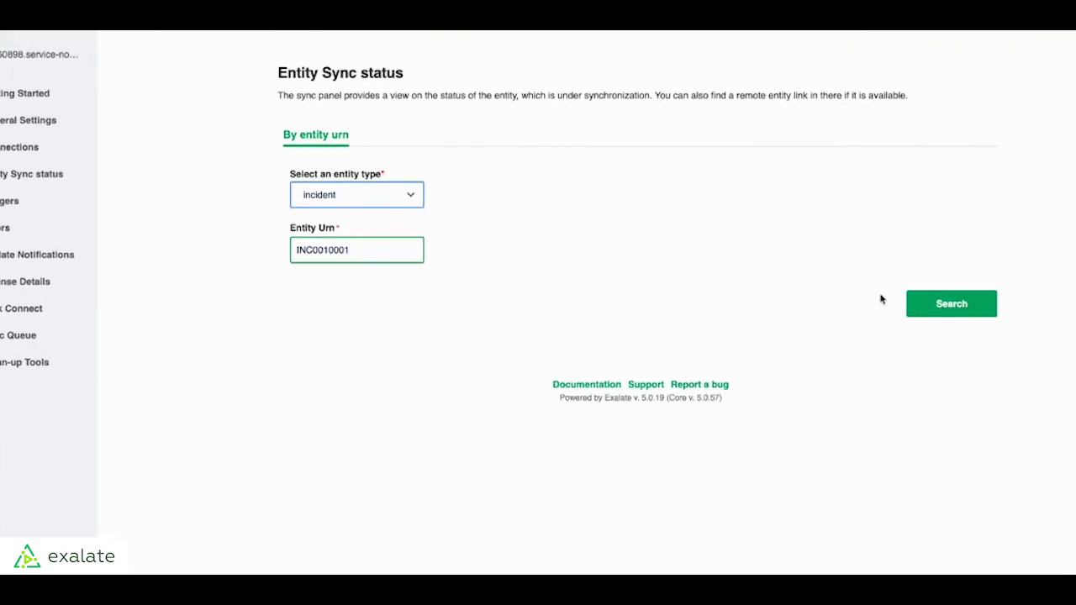
{"action": "left_click", "coordinate": [867, 306]}
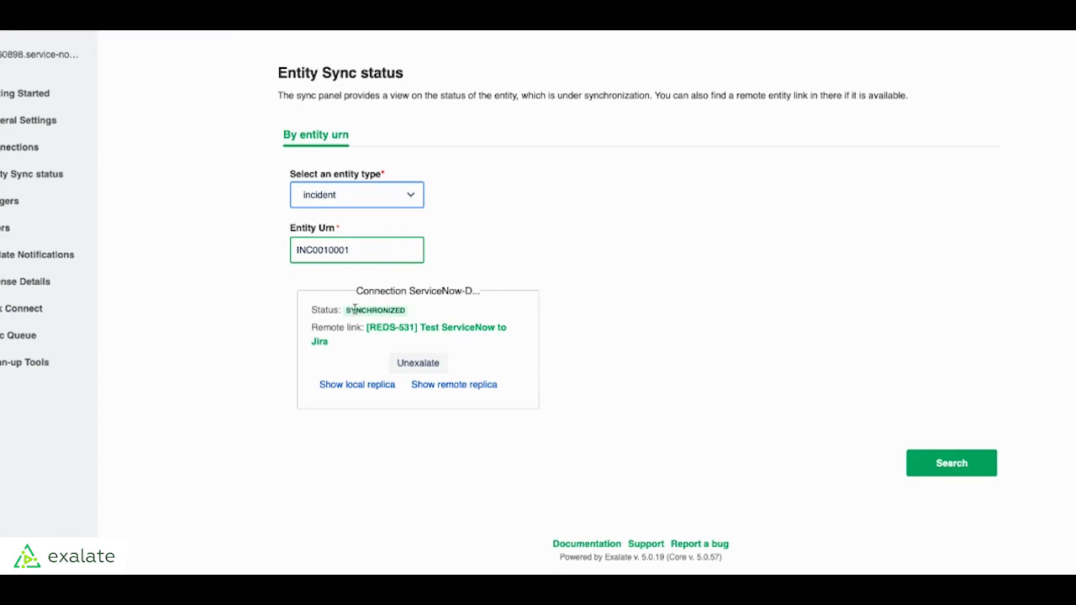
{"action": "left_click", "coordinate": [379, 313]}
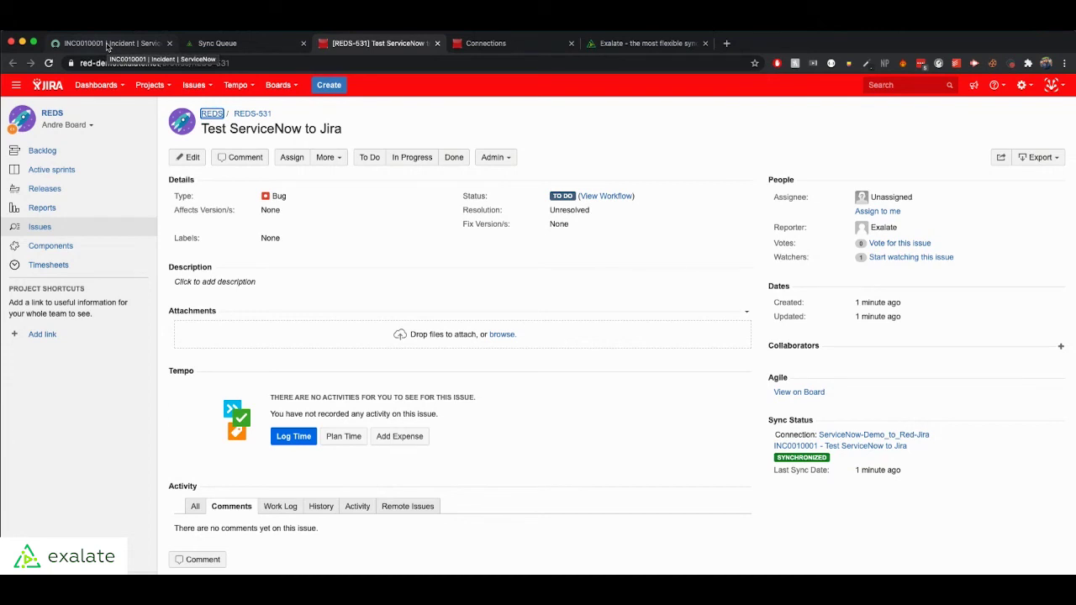
- Comment 'this comment comes from jira' on REDS-531 and reload to see Waiting for Remote
{"action": "left_click", "coordinate": [201, 558]}
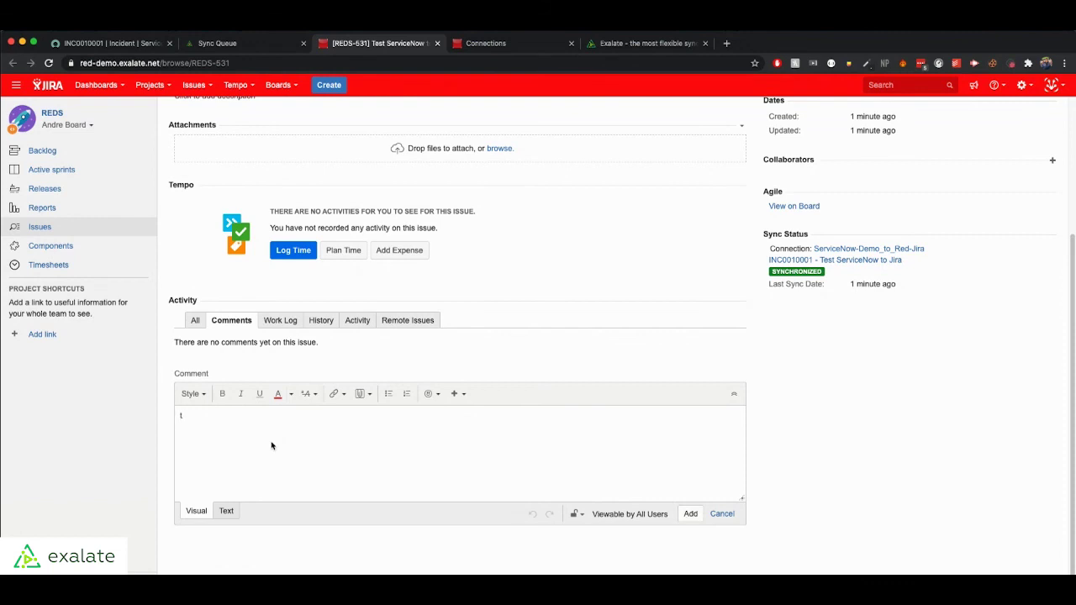
{"action": "type", "text": "comment comes from jira"}
{"action": "left_click", "coordinate": [690, 513]}
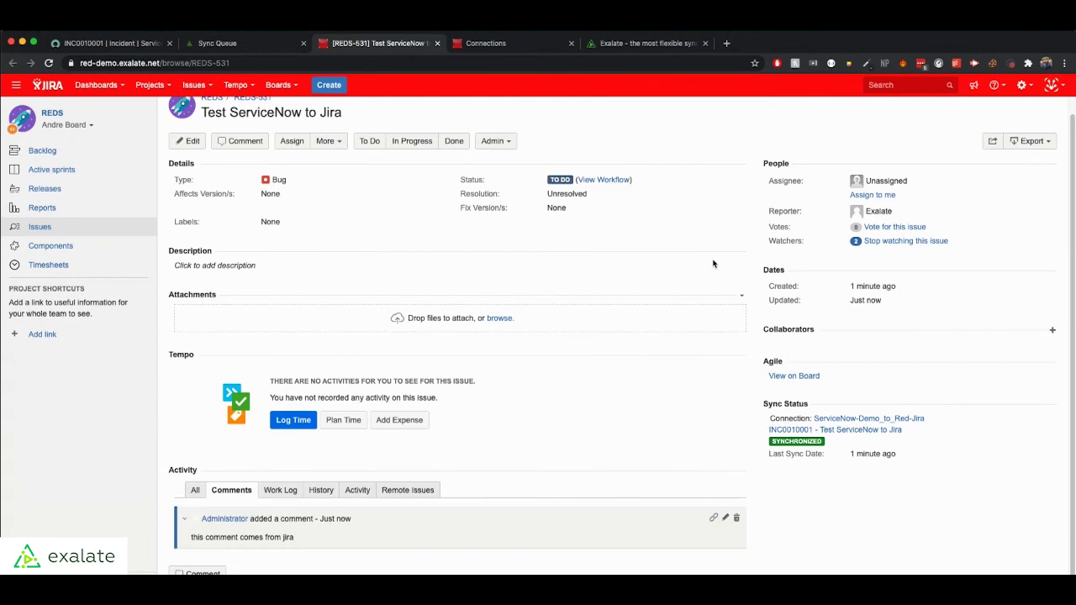
{"action": "key", "text": "super+r"}
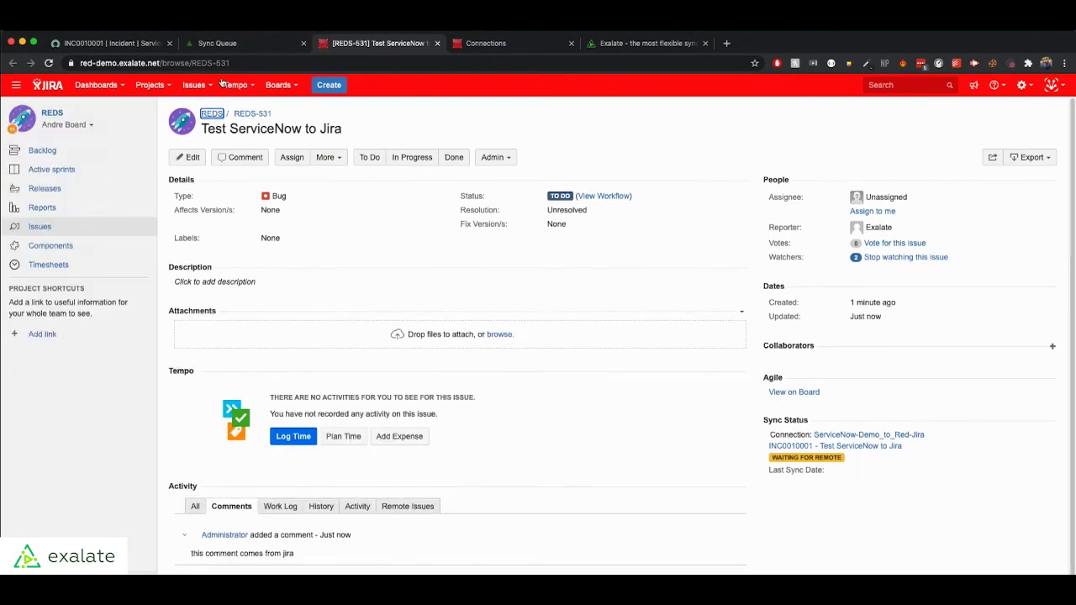
- Verify INC0010001's activity list shows the synced comment 'this comment comes from jira'
{"action": "left_click", "coordinate": [154, 46]}
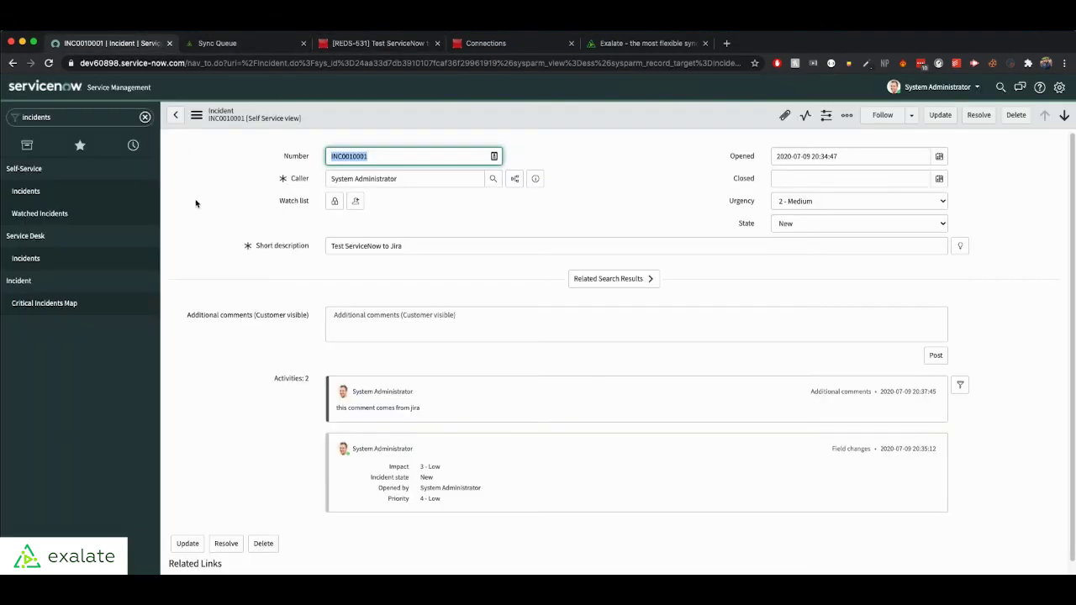
{"action": "left_click", "coordinate": [367, 416]}
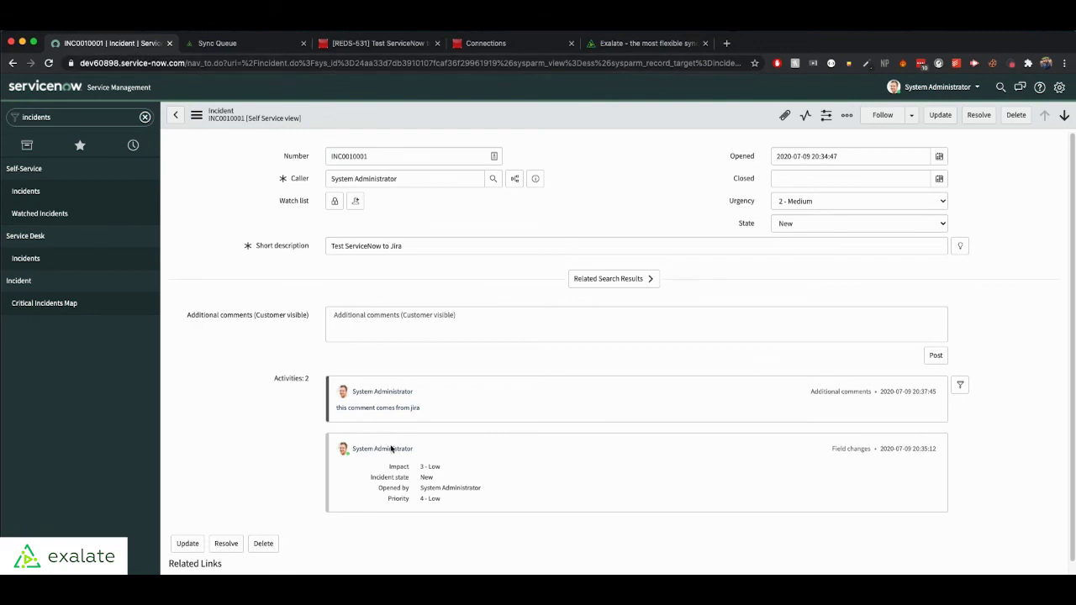
{"action": "left_click_drag", "start_coordinate": [337, 410], "coordinate": [420, 409]}
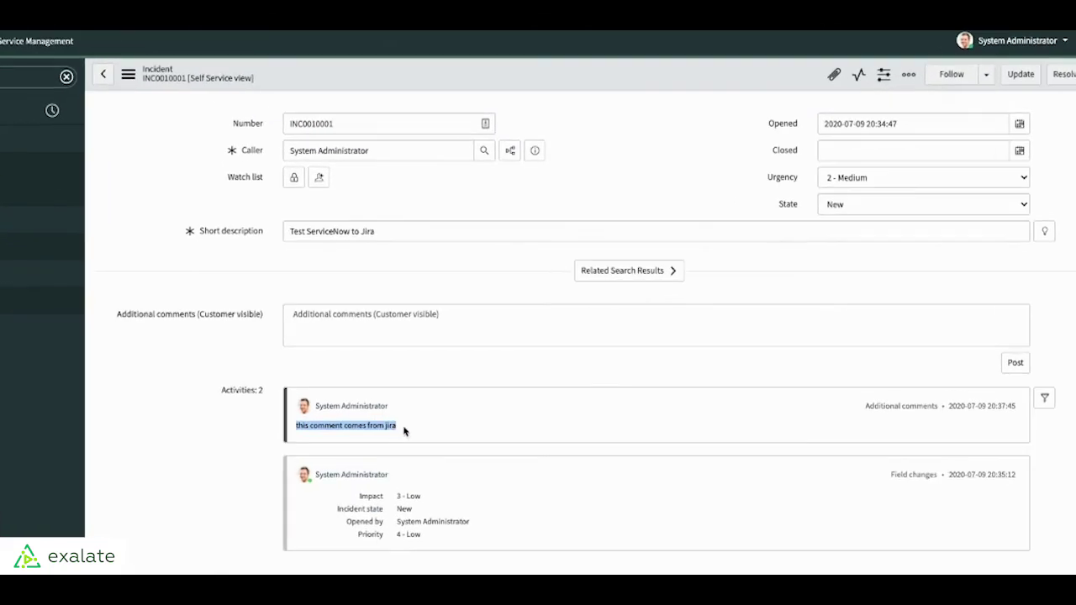
{"action": "left_click", "coordinate": [324, 438]}
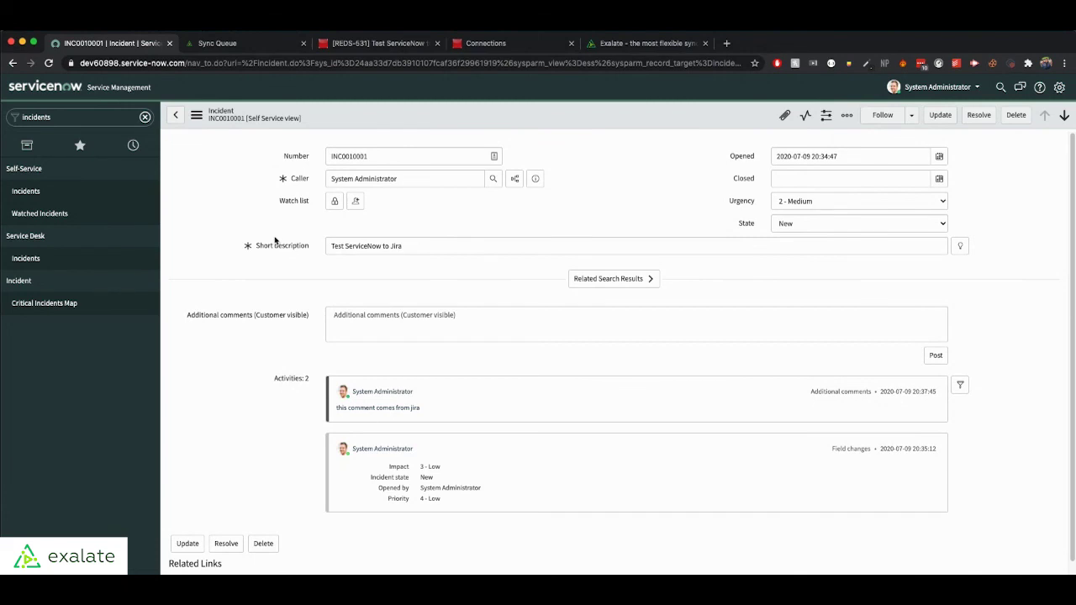
- Check Exalate's Errors page to confirm there are no synchronization errors
{"action": "left_click", "coordinate": [260, 46]}
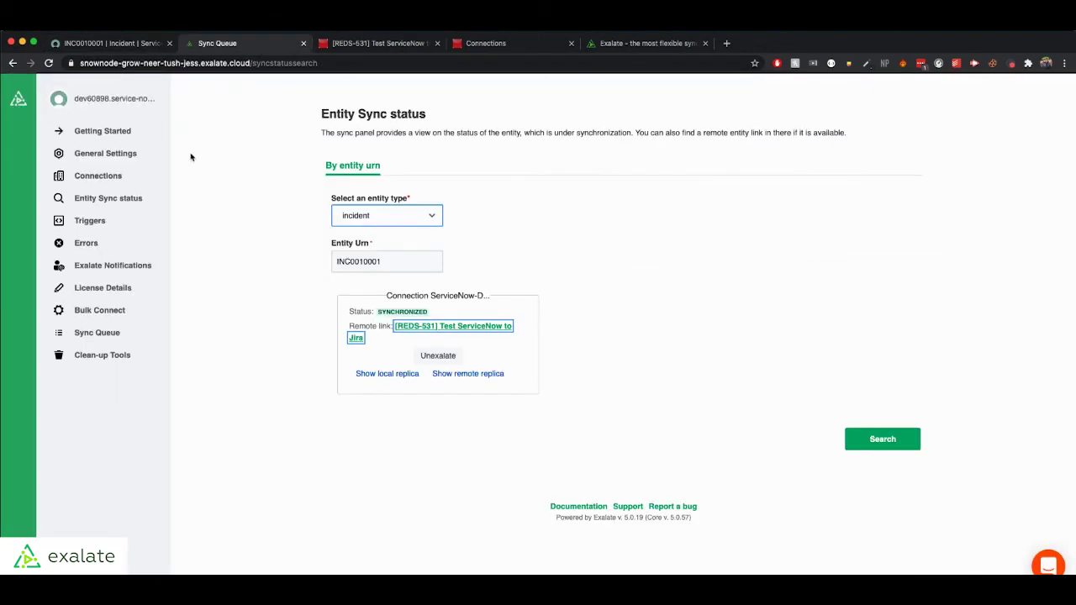
{"action": "left_click", "coordinate": [118, 241]}
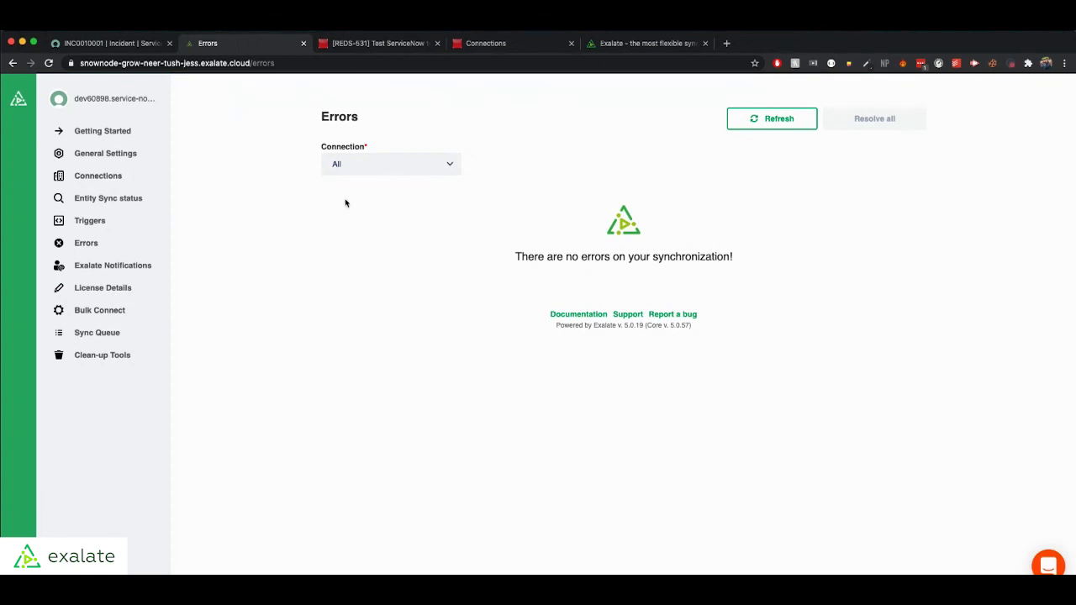
{"action": "left_click_drag", "start_coordinate": [322, 117], "coordinate": [356, 117]}
{"action": "left_click", "coordinate": [357, 117]}
- Open Exalate's Clean-up Tools and view the entity key suggestions
{"action": "left_click", "coordinate": [100, 356]}
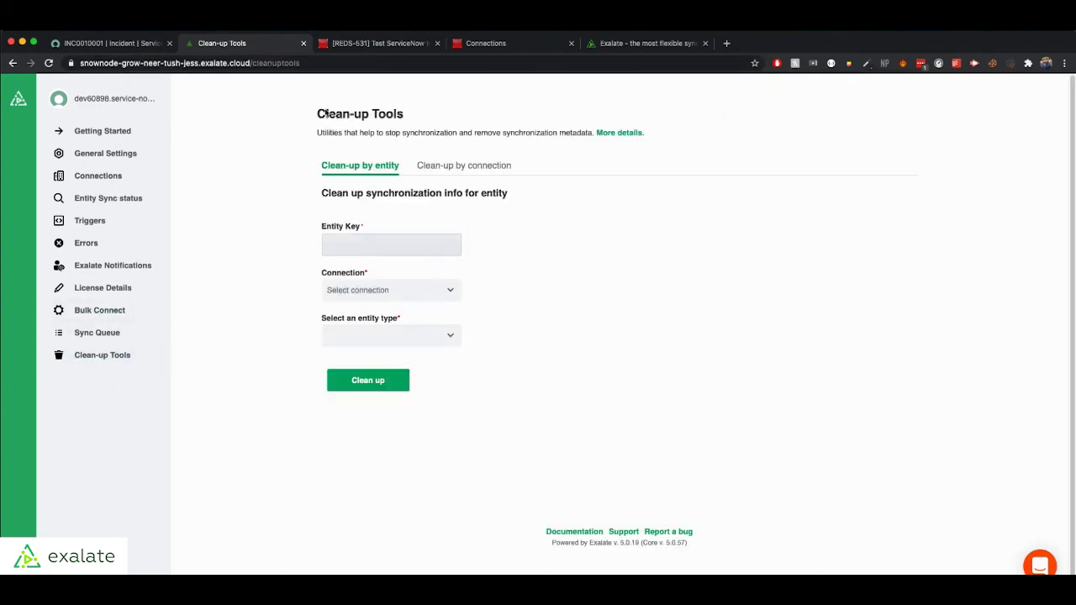
{"action": "left_click", "coordinate": [128, 46]}
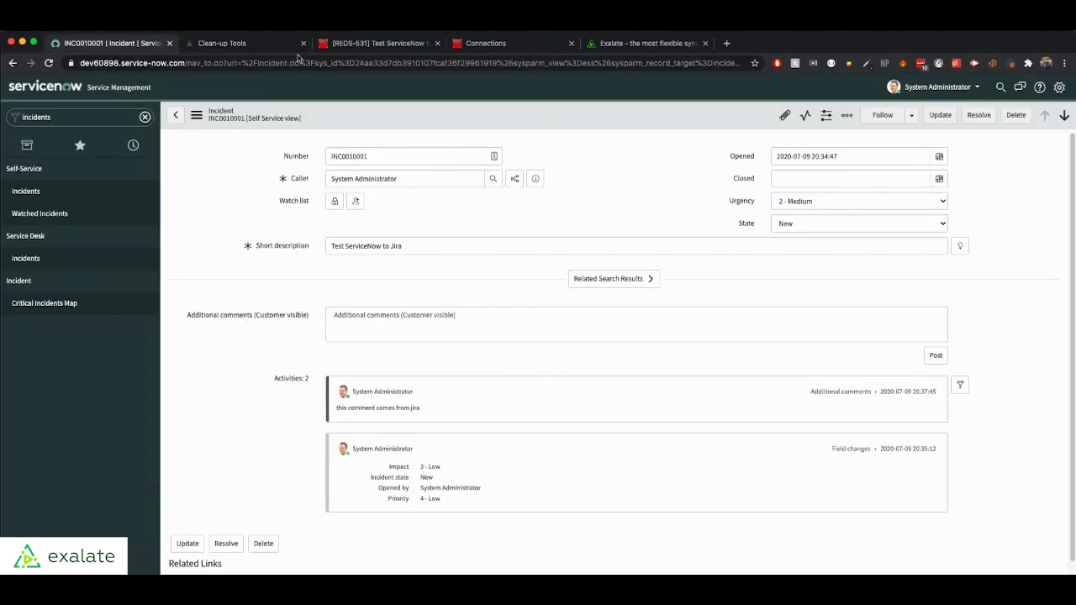
{"action": "left_click", "coordinate": [374, 42]}
{"action": "left_click", "coordinate": [111, 42]}
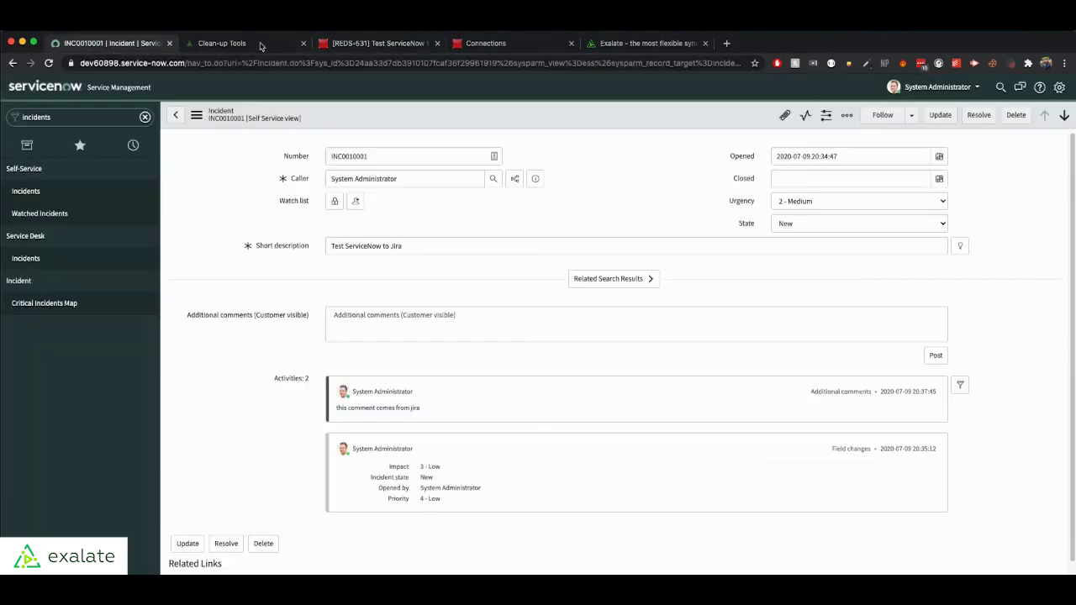
{"action": "left_click", "coordinate": [330, 43]}
{"action": "left_click", "coordinate": [257, 43]}
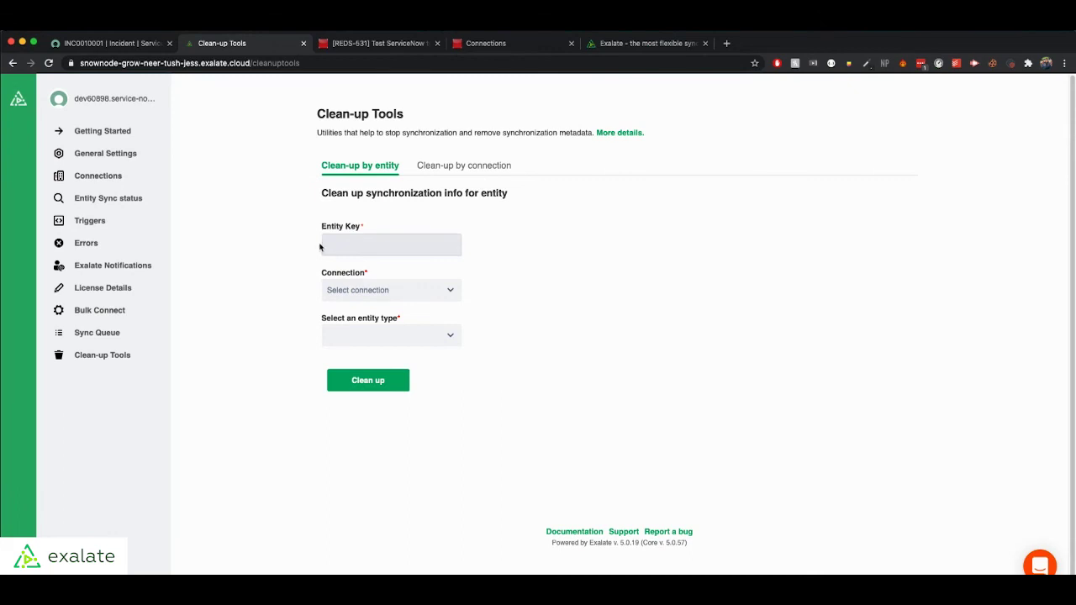
{"action": "left_click", "coordinate": [340, 244]}
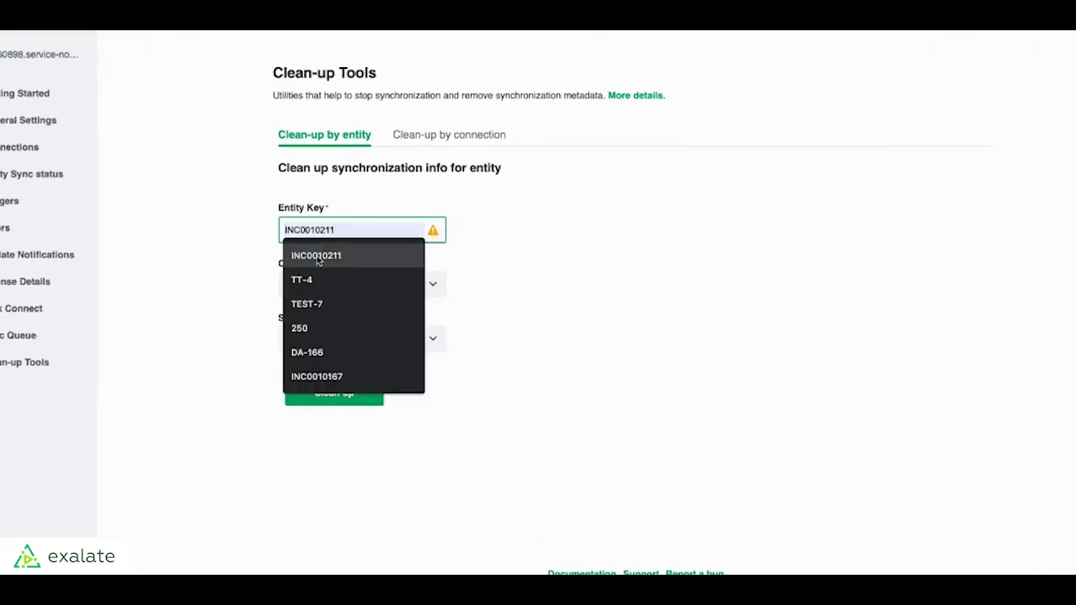
{"action": "left_click", "coordinate": [240, 211]}
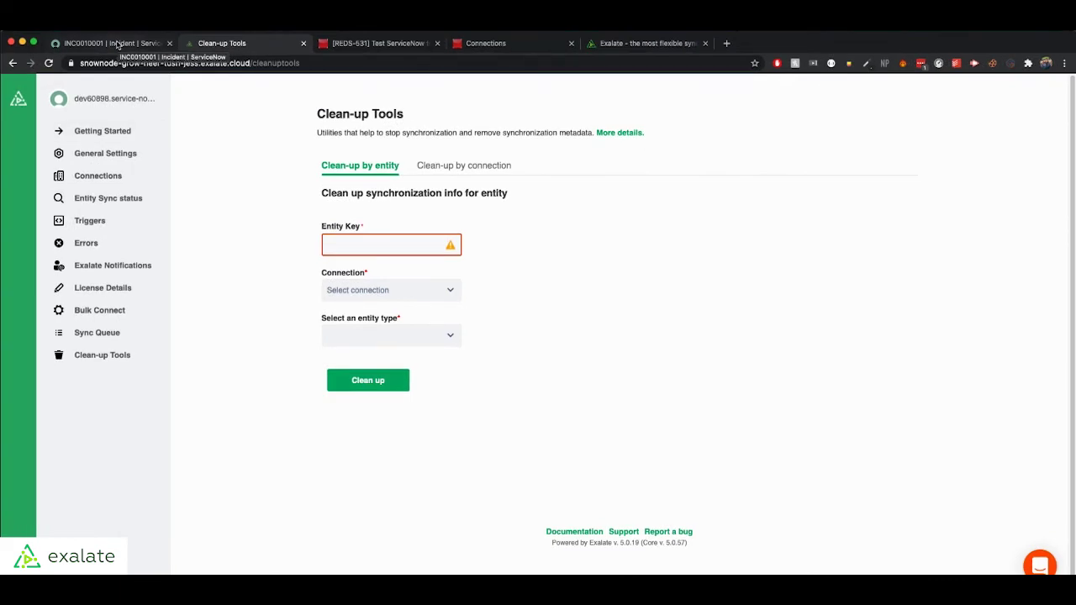
- Show the Clean-up by connection form, comparing with Jira's Exalate connections list
{"action": "left_click", "coordinate": [441, 174]}
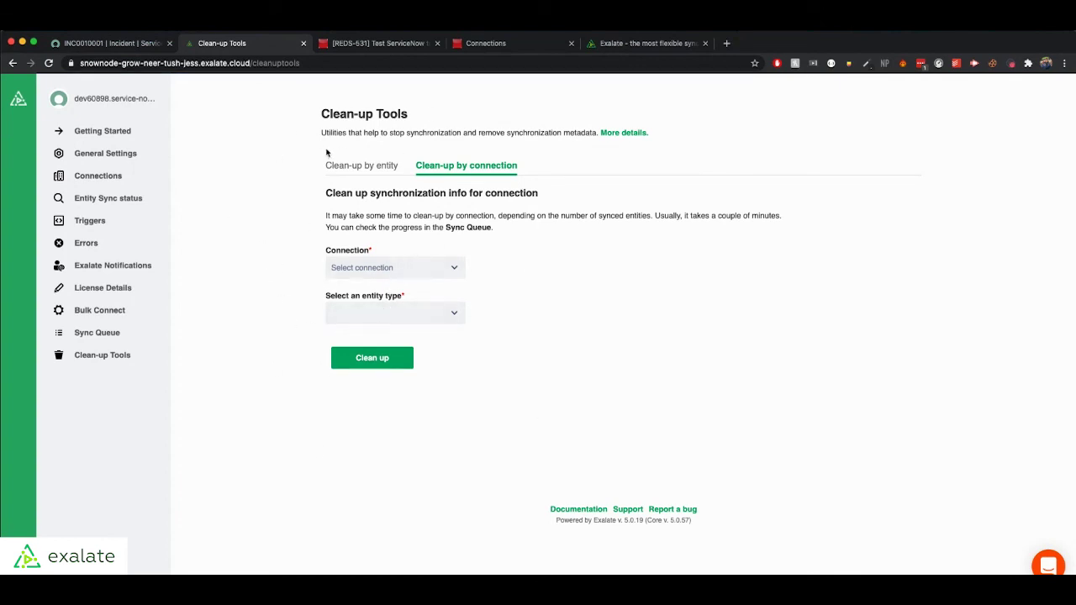
{"action": "left_click", "coordinate": [505, 45]}
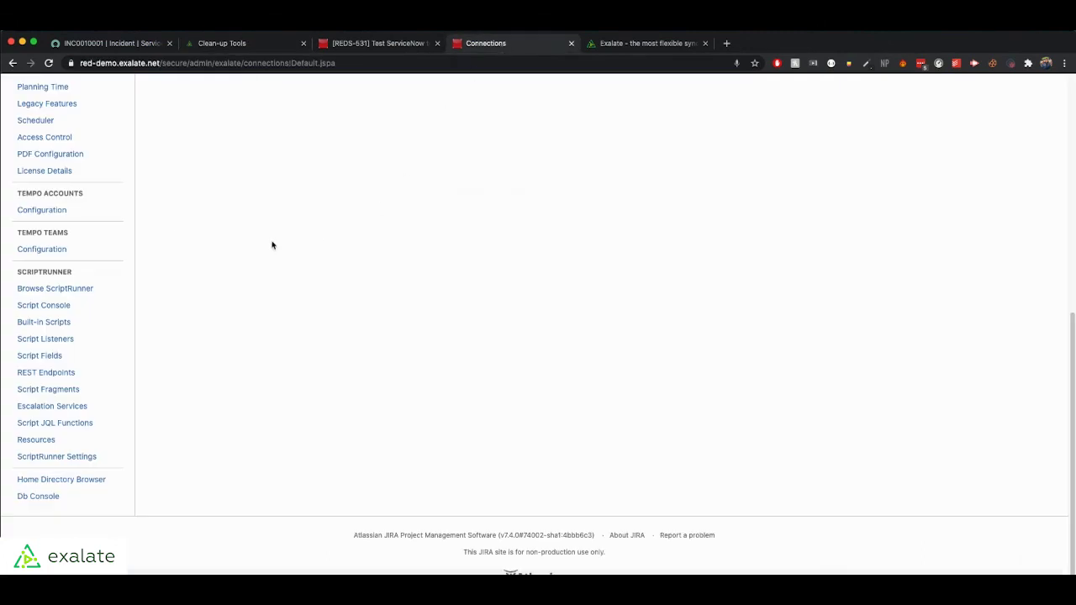
{"action": "scroll", "coordinate": [271, 160], "scroll_direction": "up", "scroll_amount": 4}
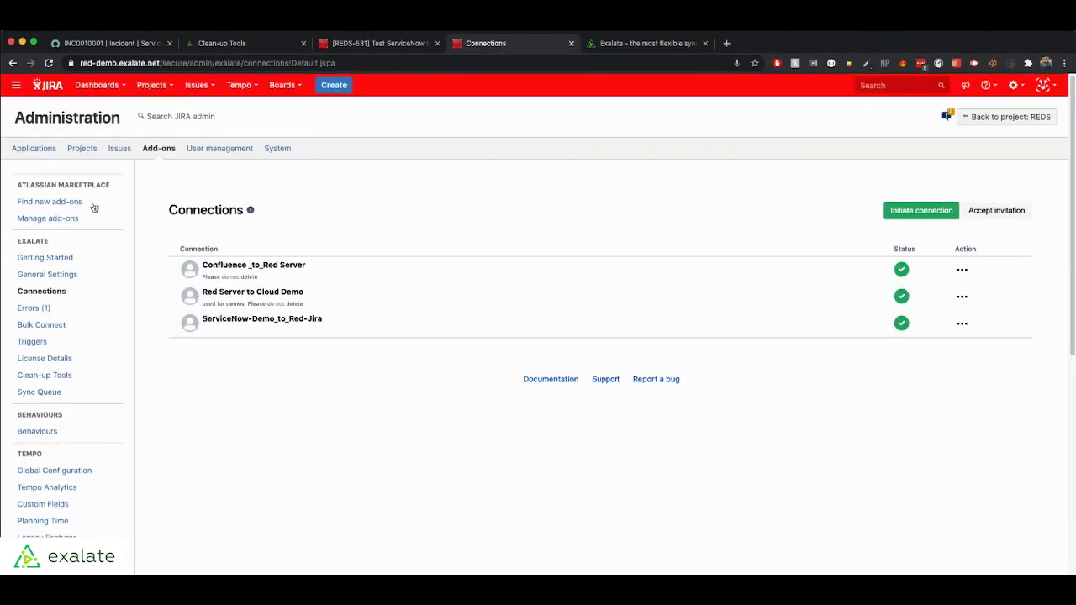
{"action": "left_click", "coordinate": [126, 44]}
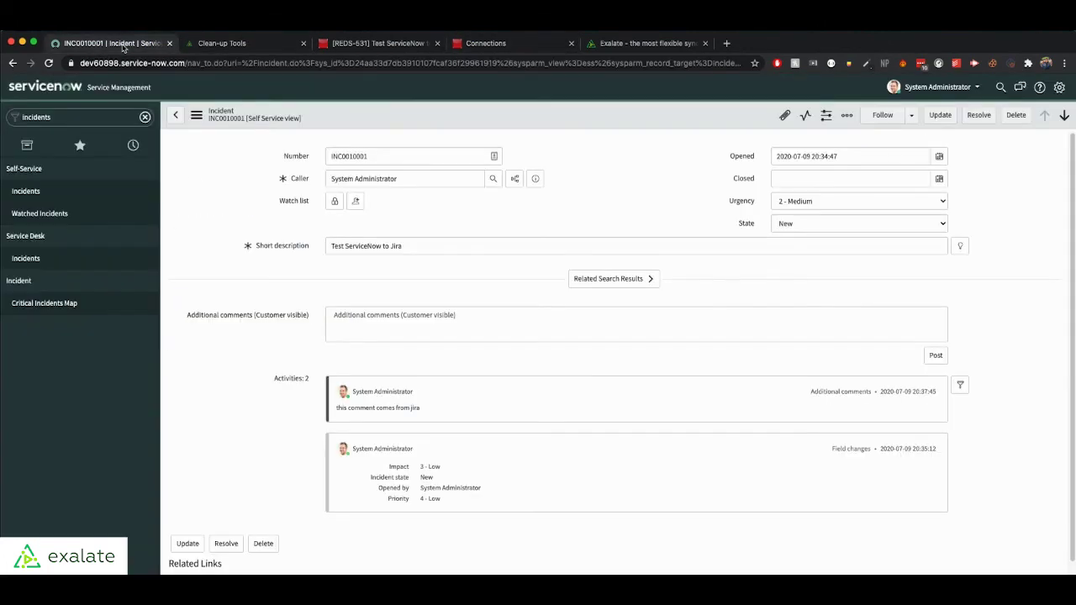
{"action": "left_click", "coordinate": [268, 43]}
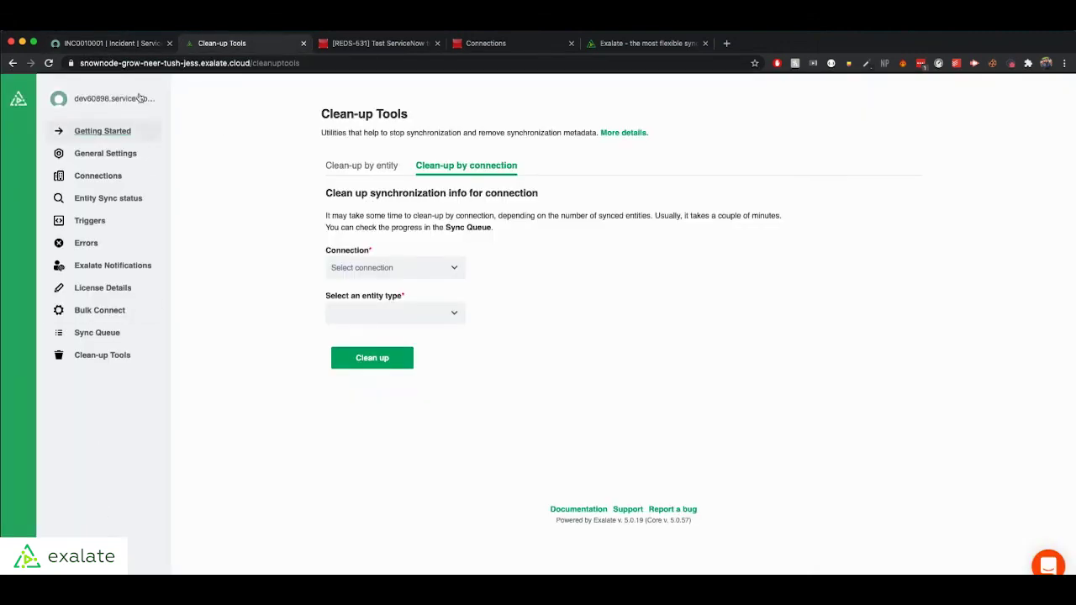